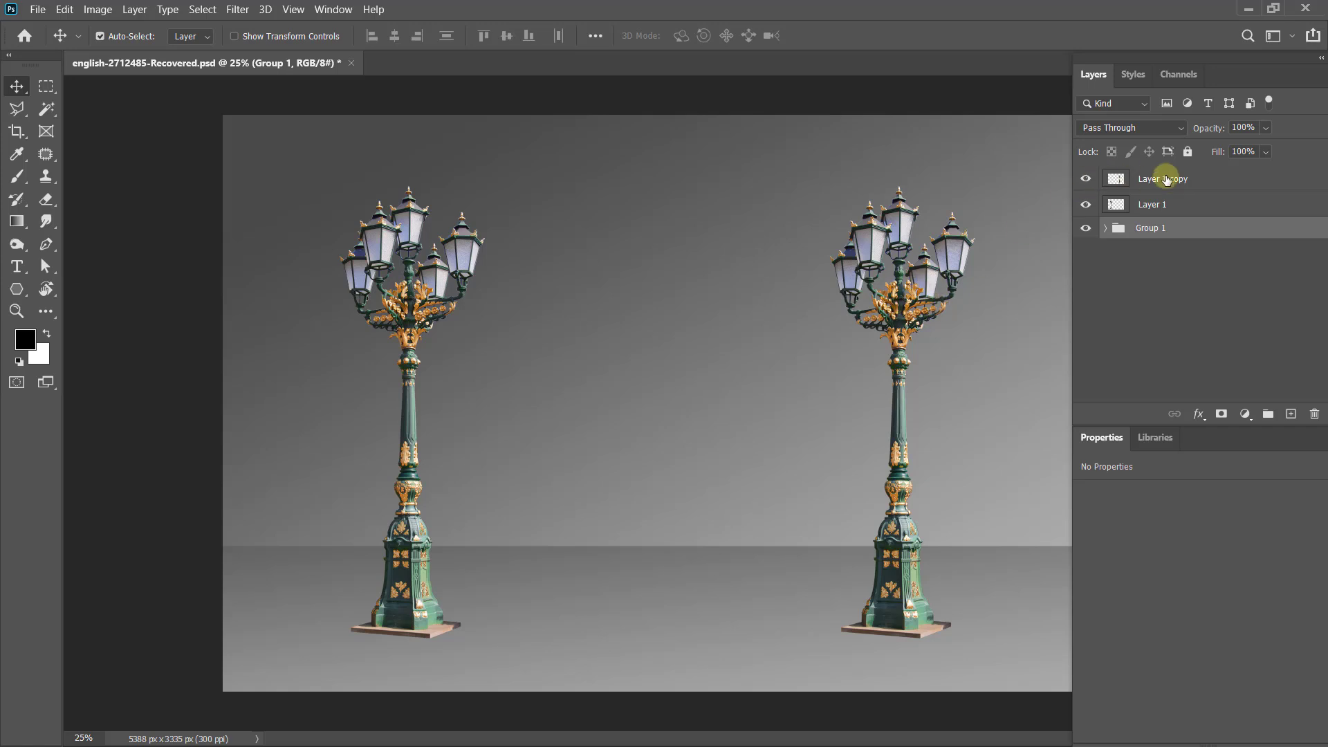
# - Duplicate Layer 1 copy into Layer 1 copy 2 as a spare for the shadow
pyautogui.moveTo(1166, 180); pyautogui.dragTo(1291, 414)
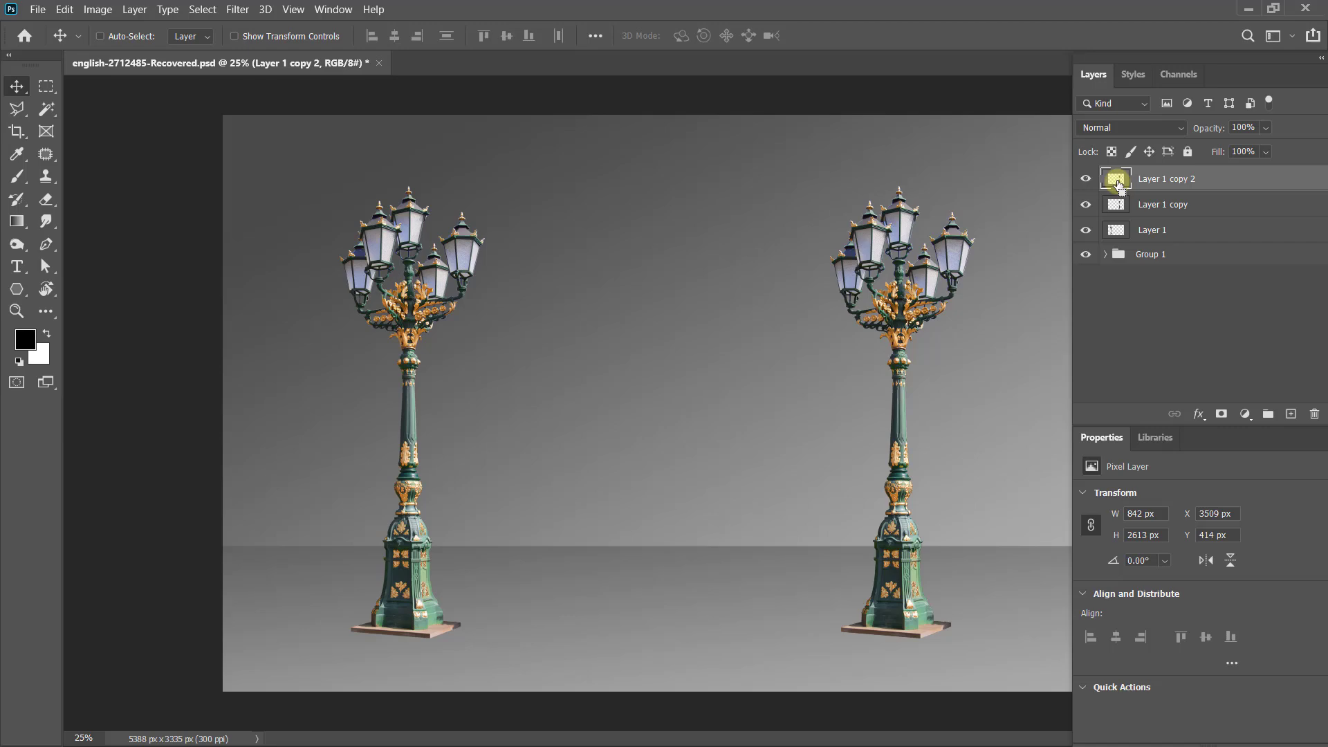
# - Fill the duplicate lamp's shape with solid black and deselect
pyautogui.keyDown('ctrl'); pyautogui.click(1120, 185); pyautogui.keyUp('ctrl')
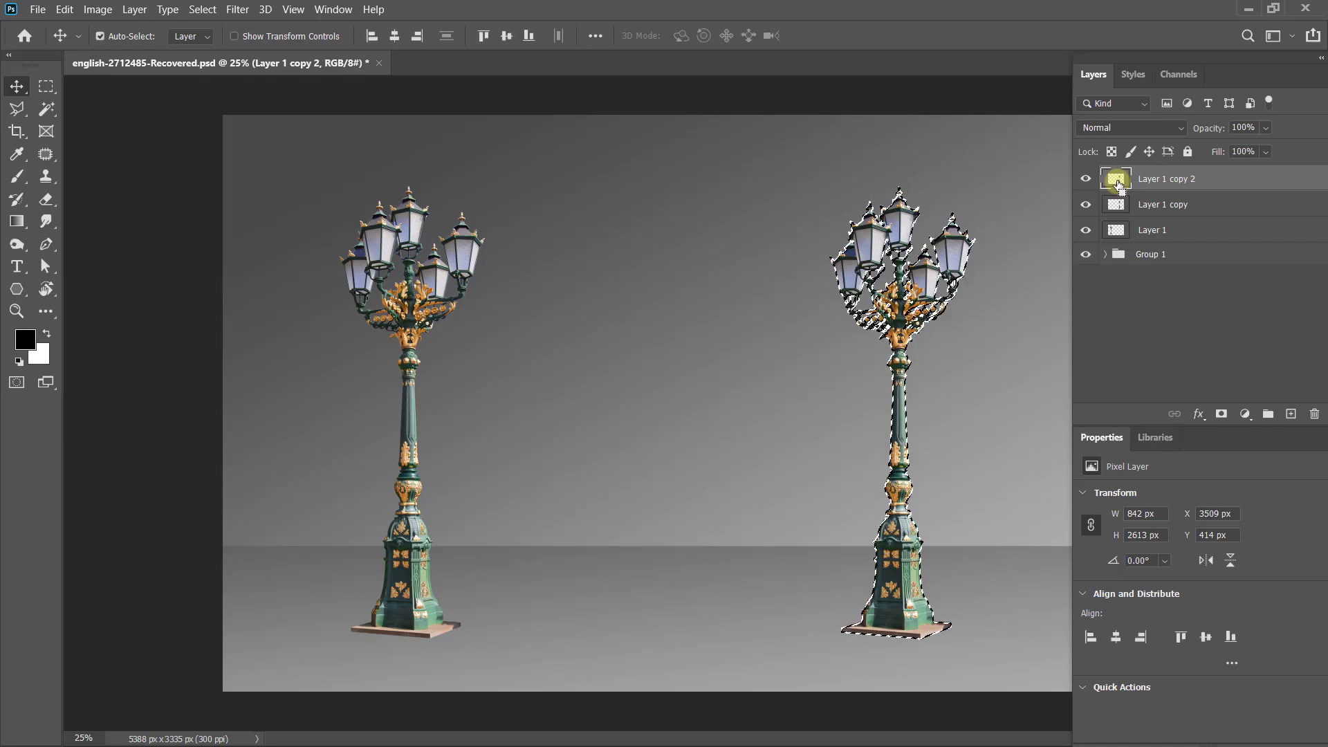
pyautogui.hotkey('alt', 'BackSpace')
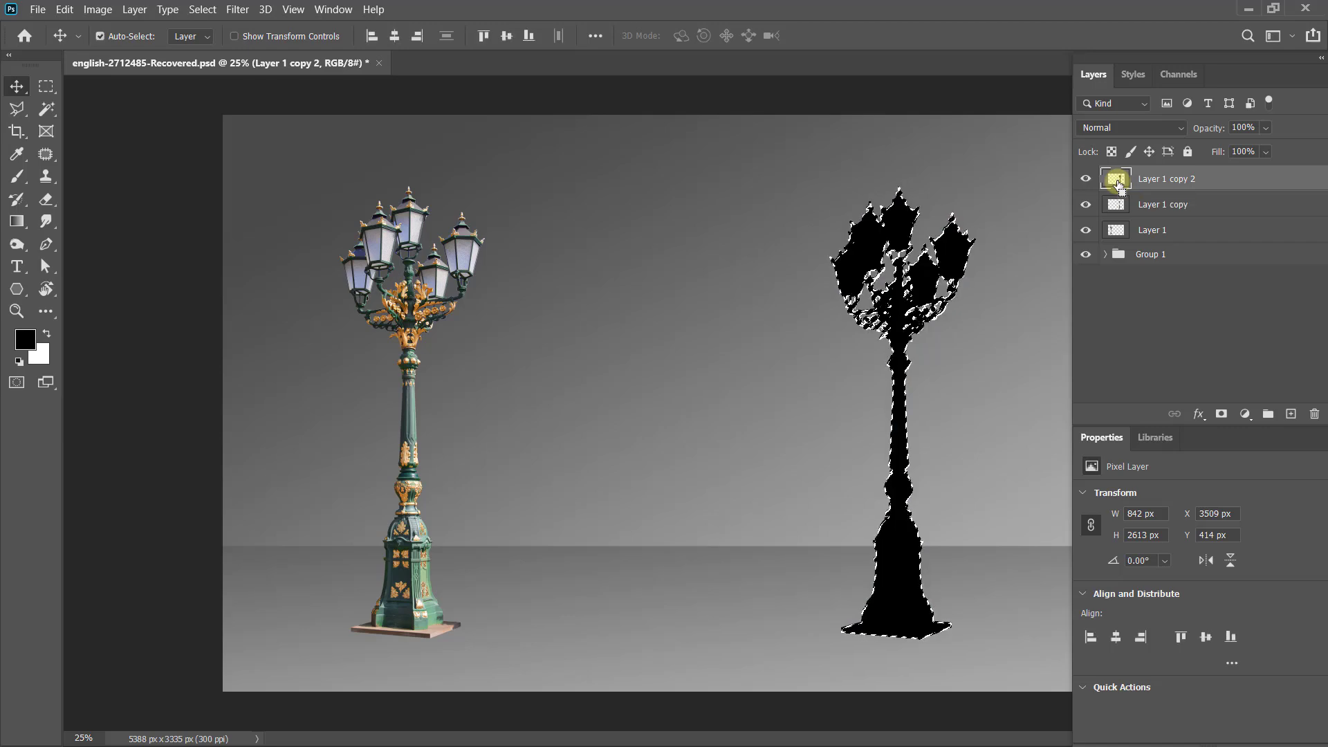
pyautogui.hotkey('ctrl', 'd')
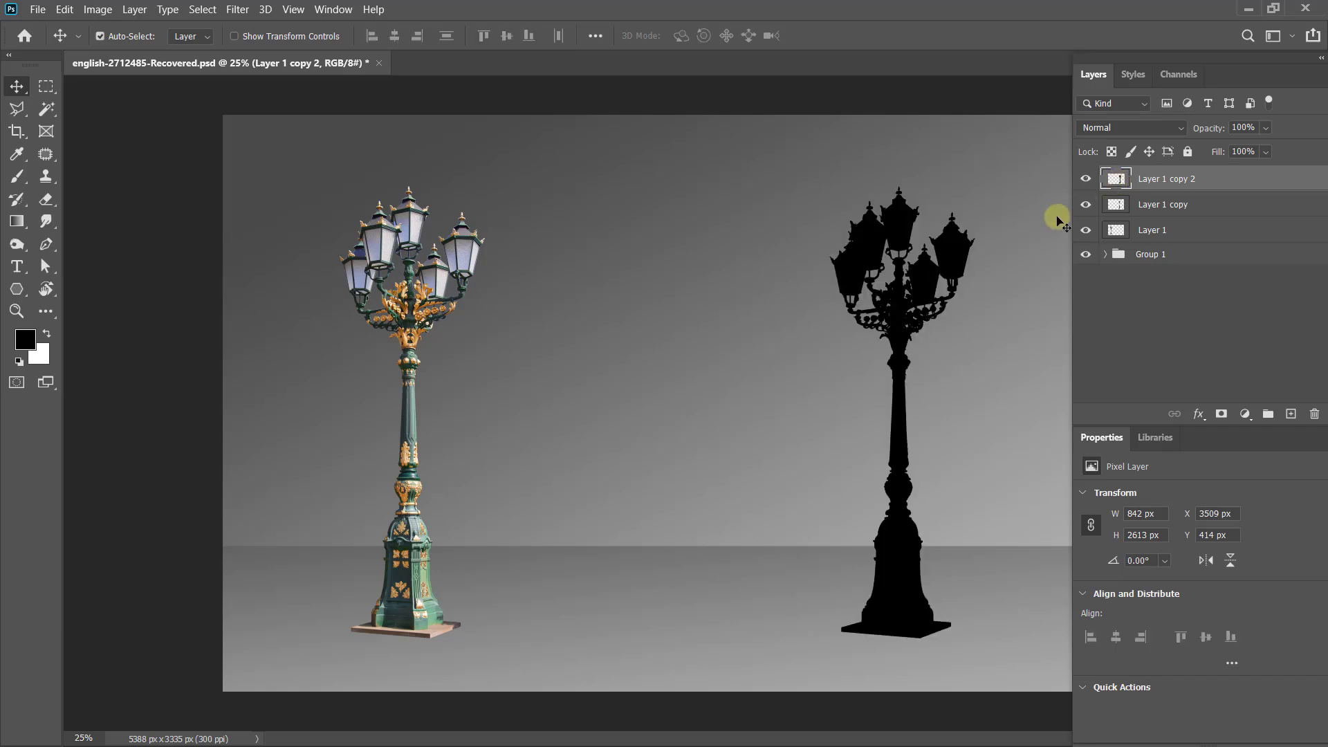
# - Move the black silhouette between the lampposts beside the right lamp and begin a free transform
pyautogui.moveTo(949, 261); pyautogui.dragTo(783, 263)
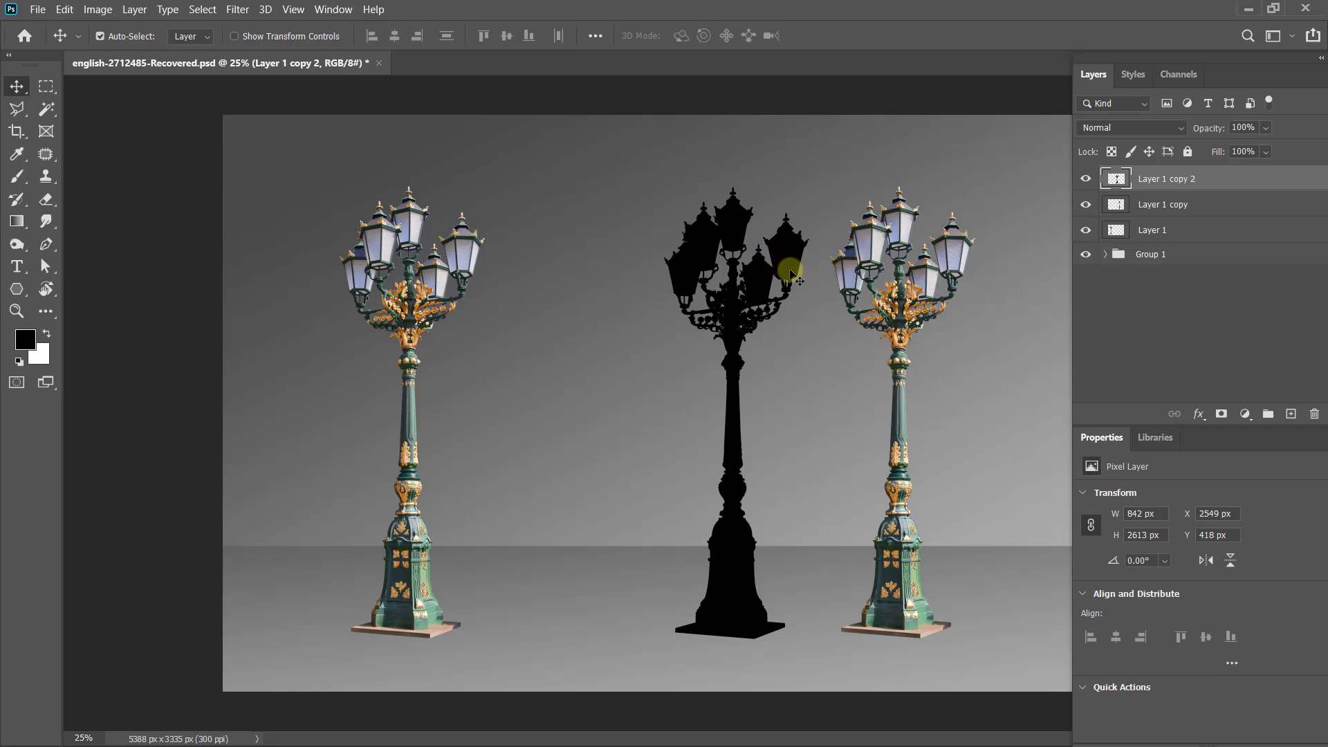
pyautogui.moveTo(789, 270)
pyautogui.mouseDown()
pyautogui.moveTo(843, 286)
pyautogui.moveTo(794, 276)
pyautogui.mouseUp()
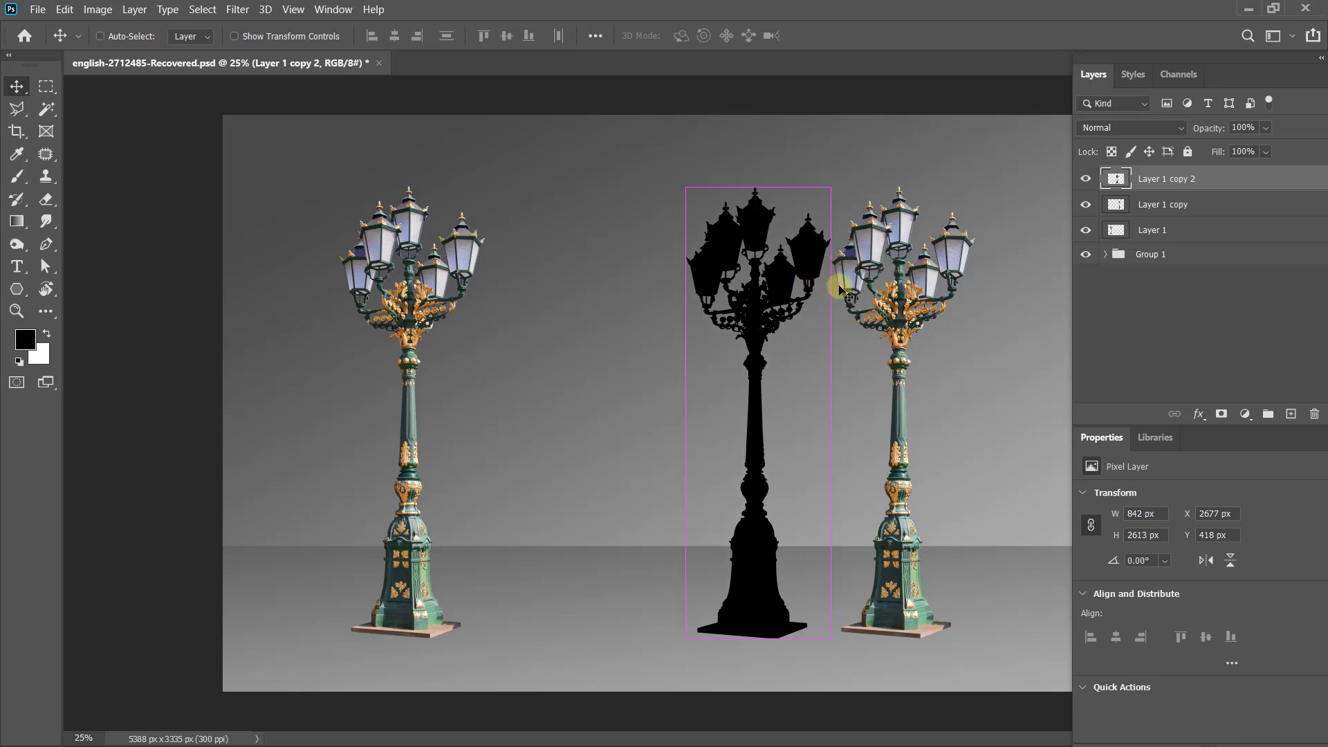
pyautogui.hotkey('ctrl', 't')
pyautogui.moveTo(758, 188); pyautogui.dragTo(759, 280)
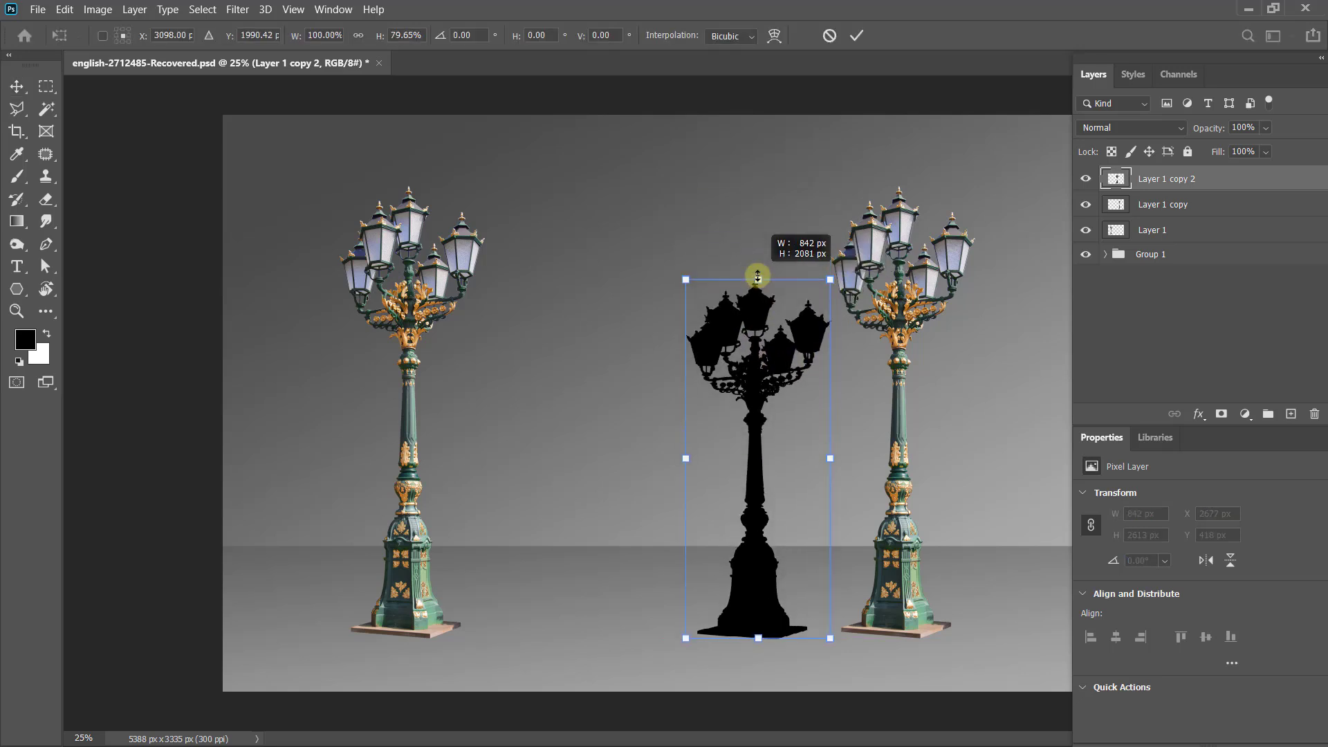
pyautogui.rightClick(766, 307)
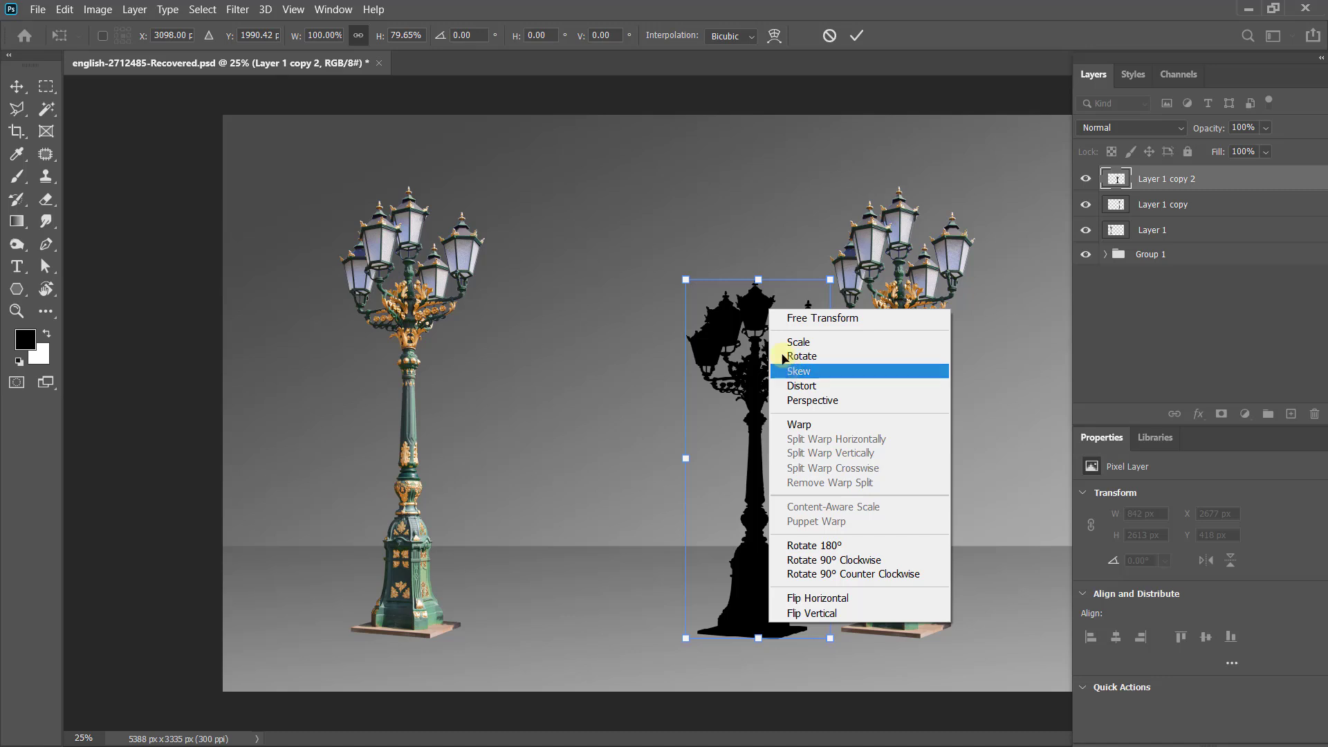
pyautogui.click(761, 286)
pyautogui.moveTo(761, 286); pyautogui.dragTo(601, 280)
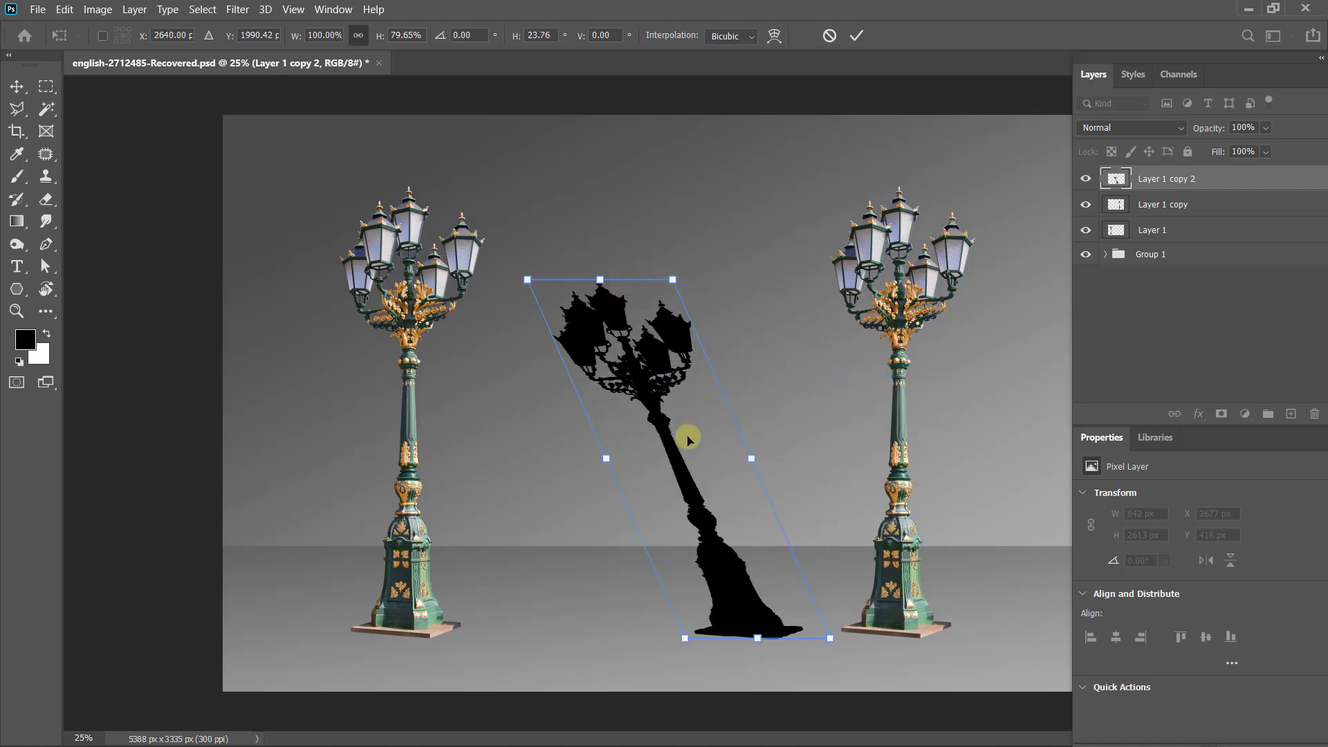
pyautogui.moveTo(688, 436); pyautogui.dragTo(822, 443)
pyautogui.press('Return')
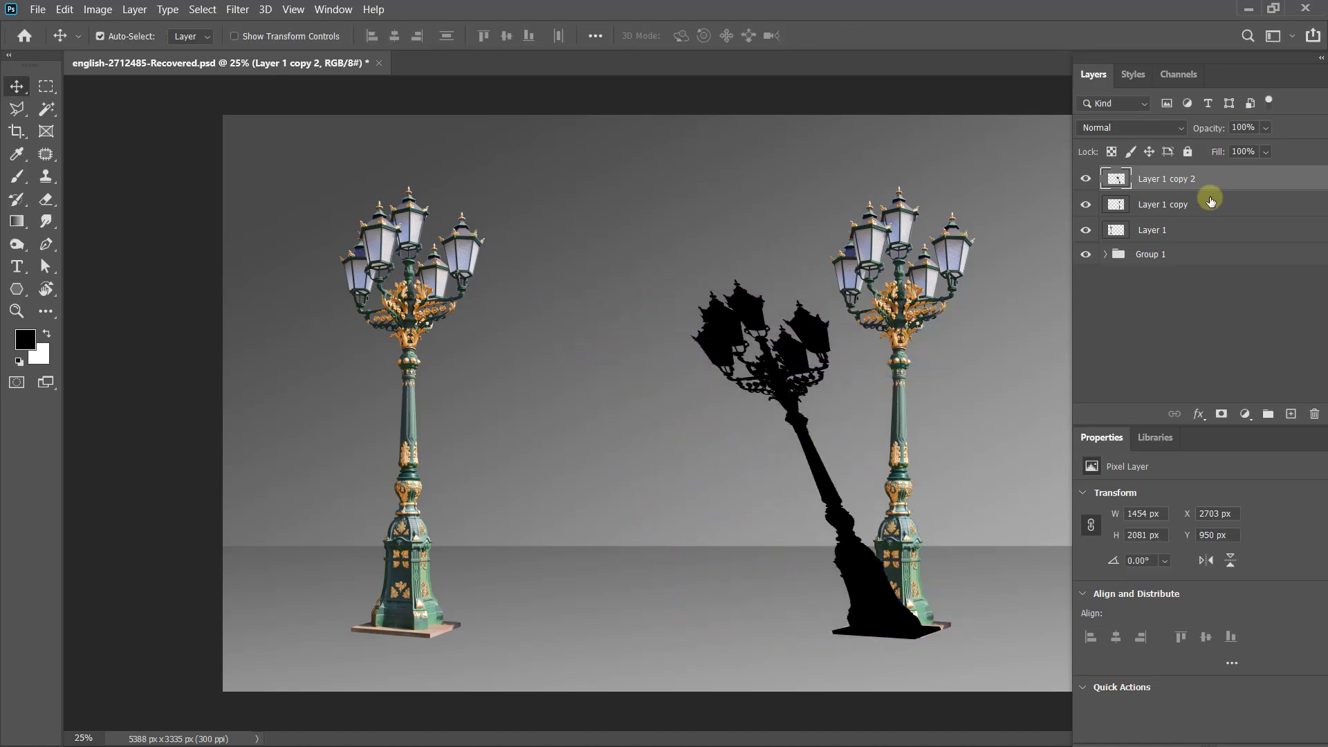
pyautogui.moveTo(1210, 181); pyautogui.dragTo(1207, 211)
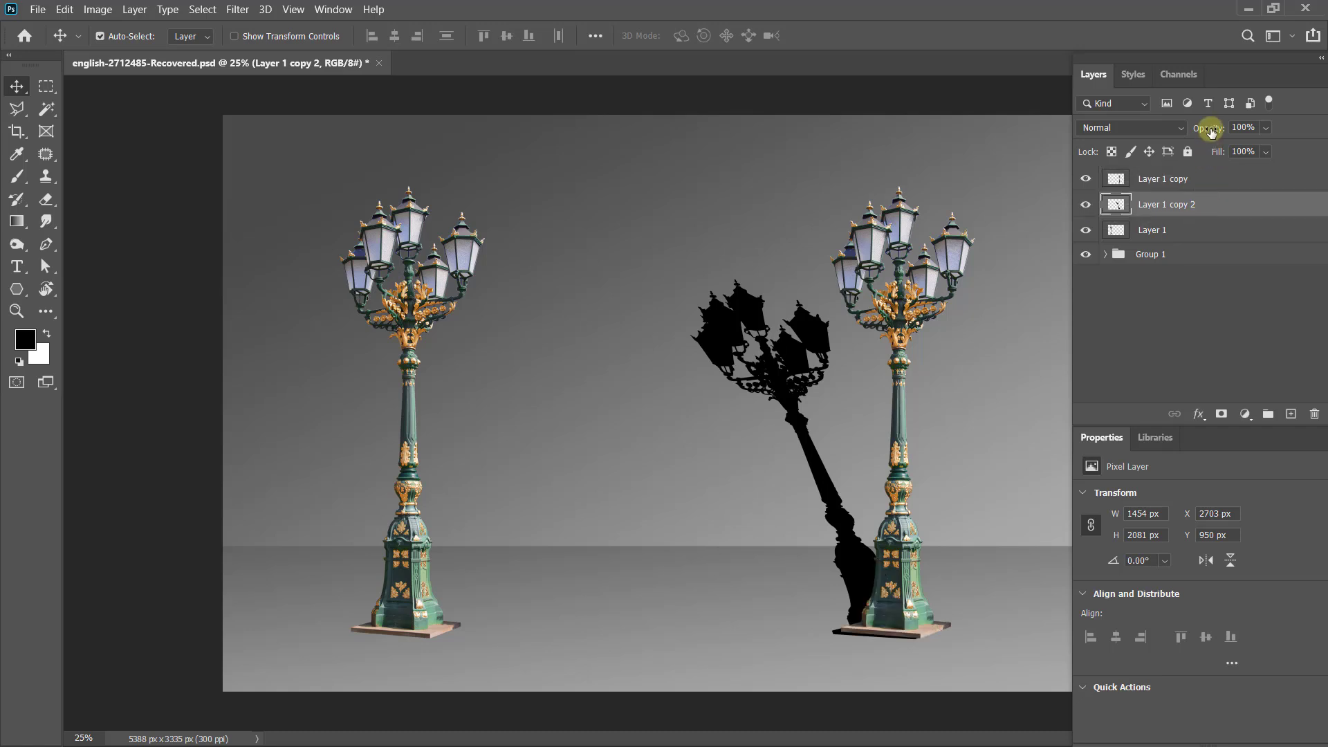
pyautogui.moveTo(1209, 127); pyautogui.dragTo(1176, 131)
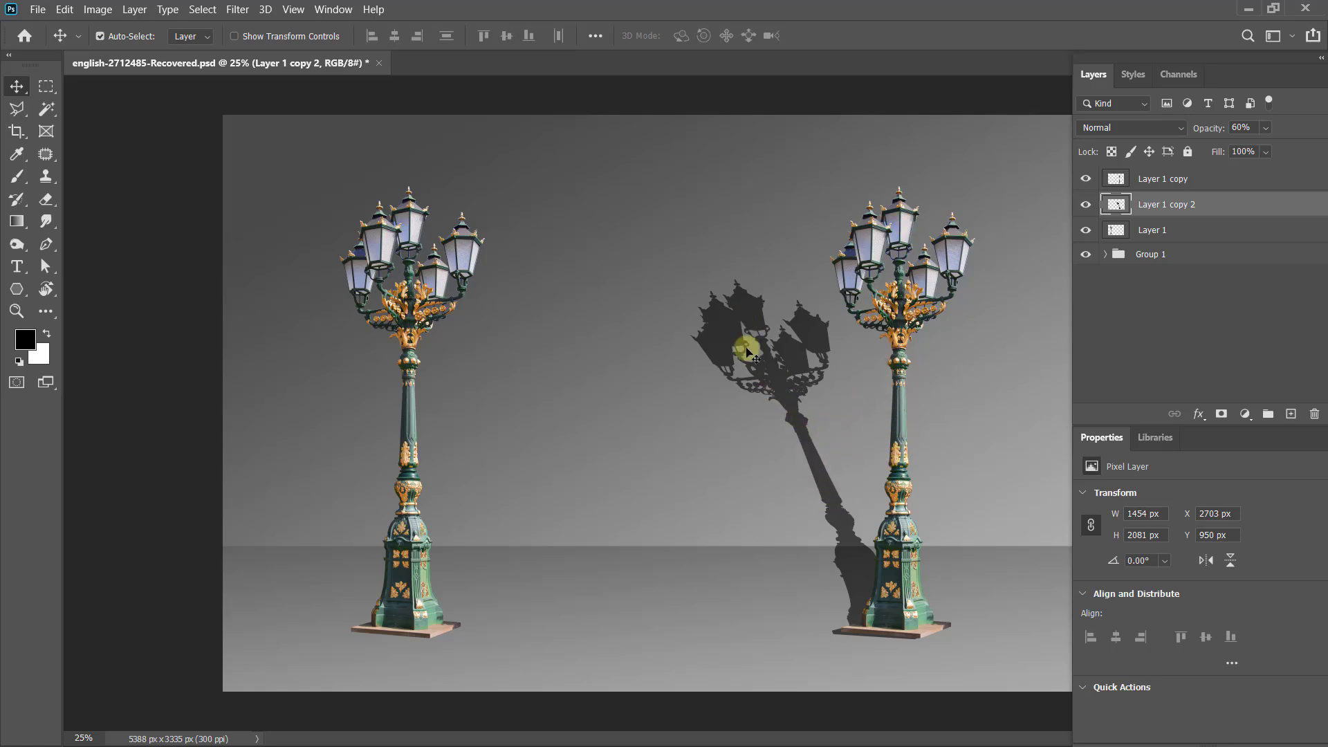
pyautogui.moveTo(825, 402); pyautogui.dragTo(828, 404)
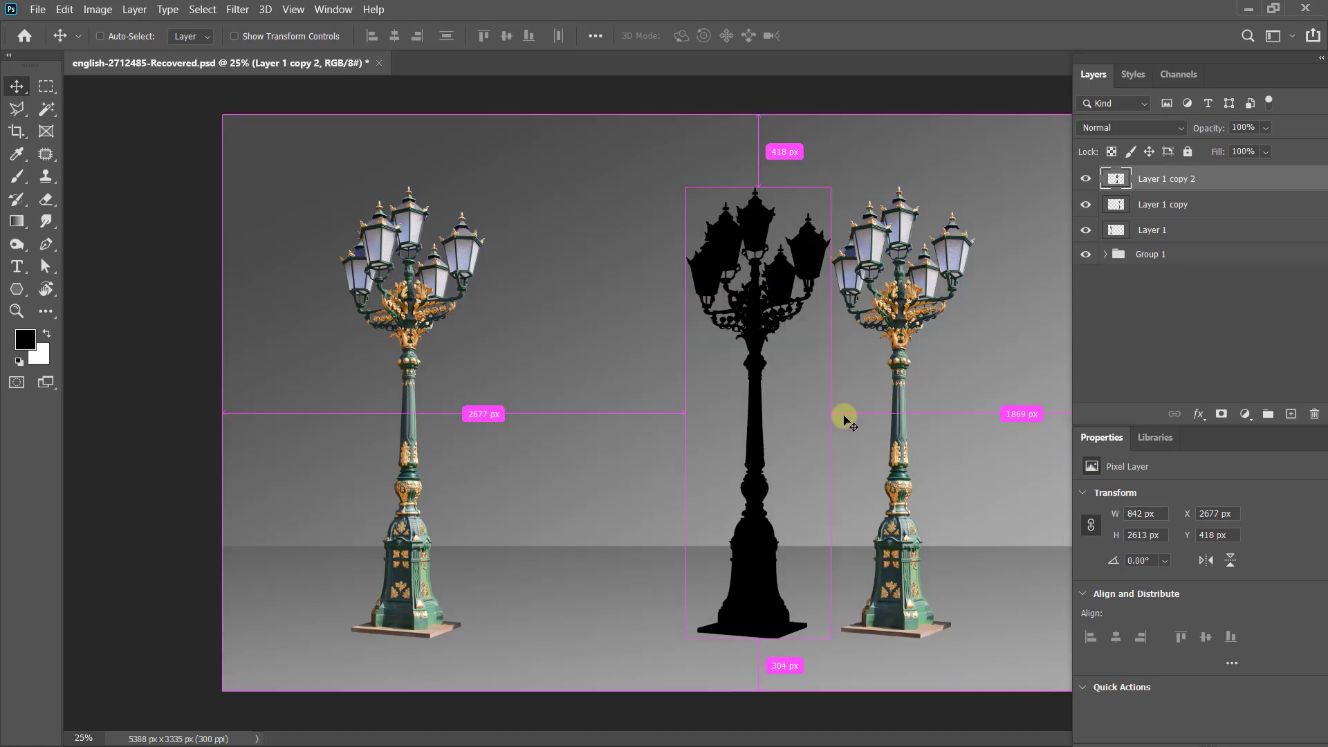
# - Put Layer 1 copy 2 below Layer 1 copy, offset just left behind the right lamp
pyautogui.moveTo(1211, 178); pyautogui.dragTo(1207, 211)
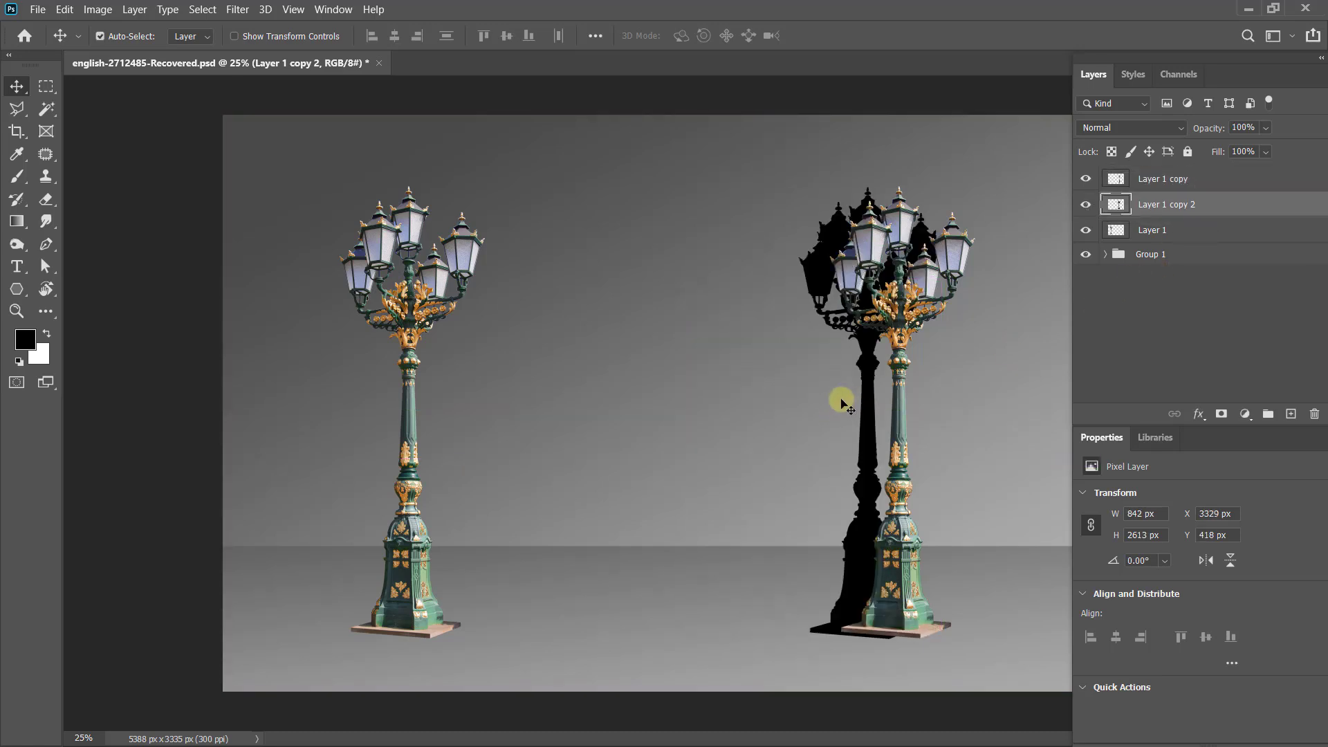
pyautogui.moveTo(865, 406); pyautogui.dragTo(892, 406)
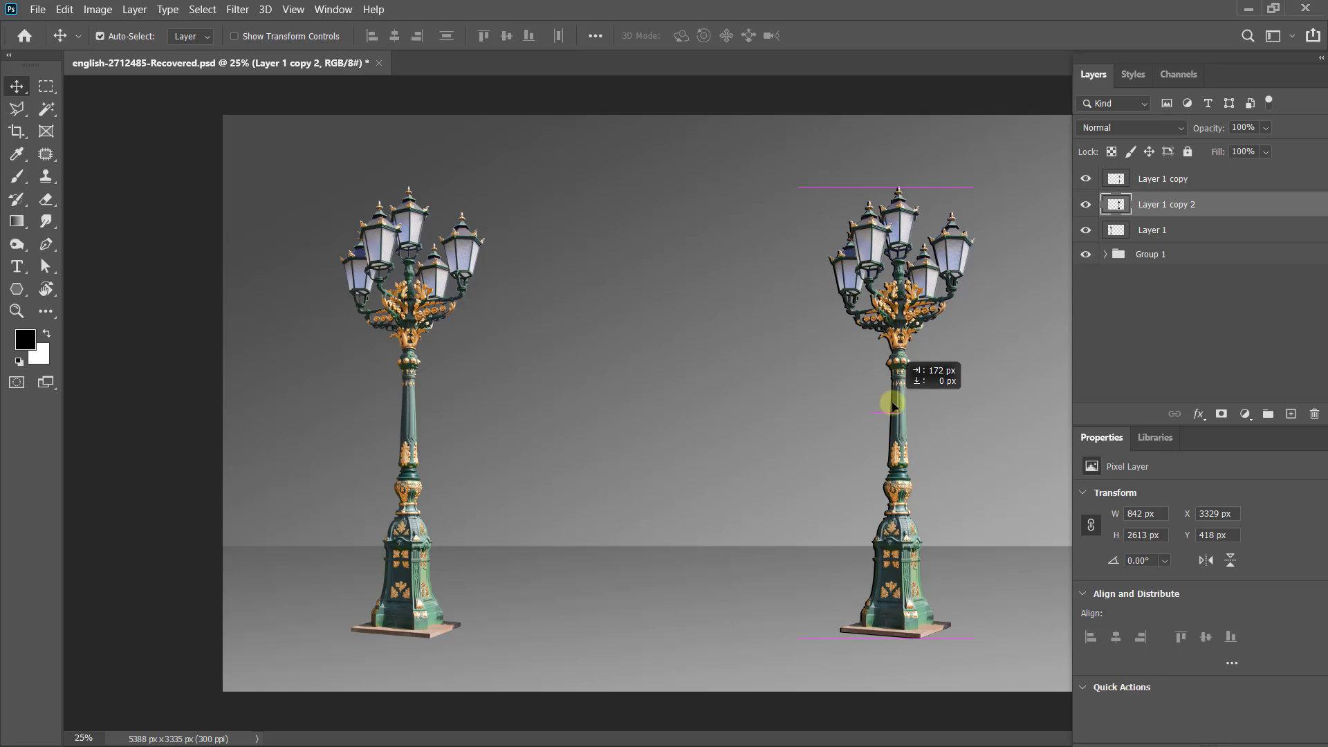
pyautogui.moveTo(892, 406); pyautogui.dragTo(873, 418)
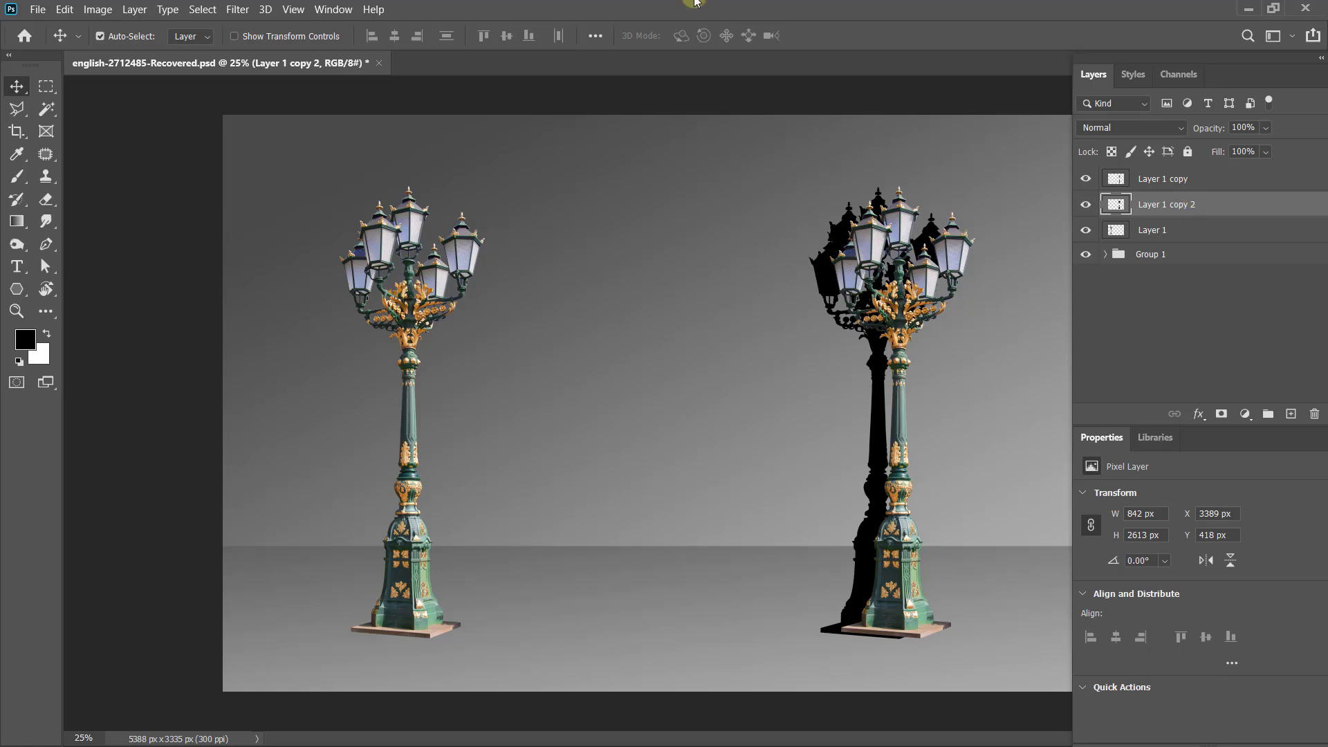
pyautogui.click(65, 10)
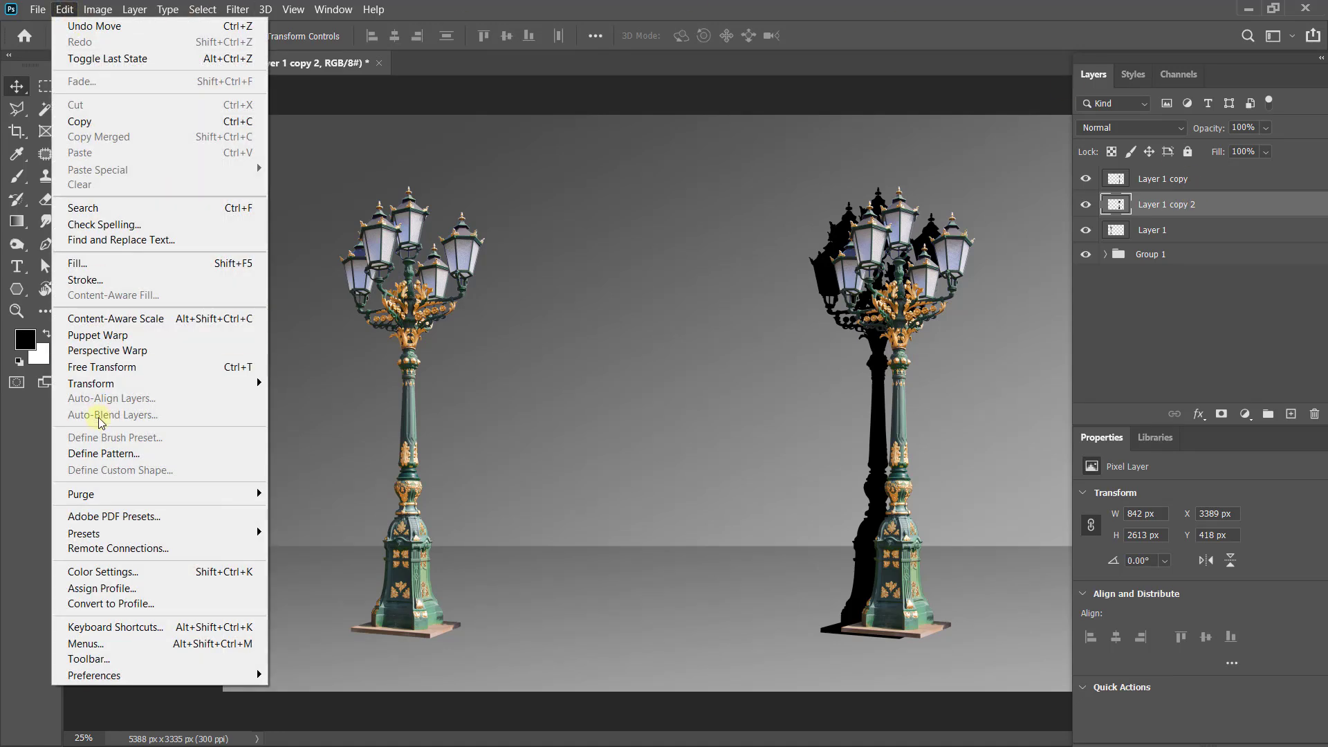
# - Lay out Perspective Warp quads: a short one around the lamp base, a tall one up the wall
pyautogui.click(153, 351)
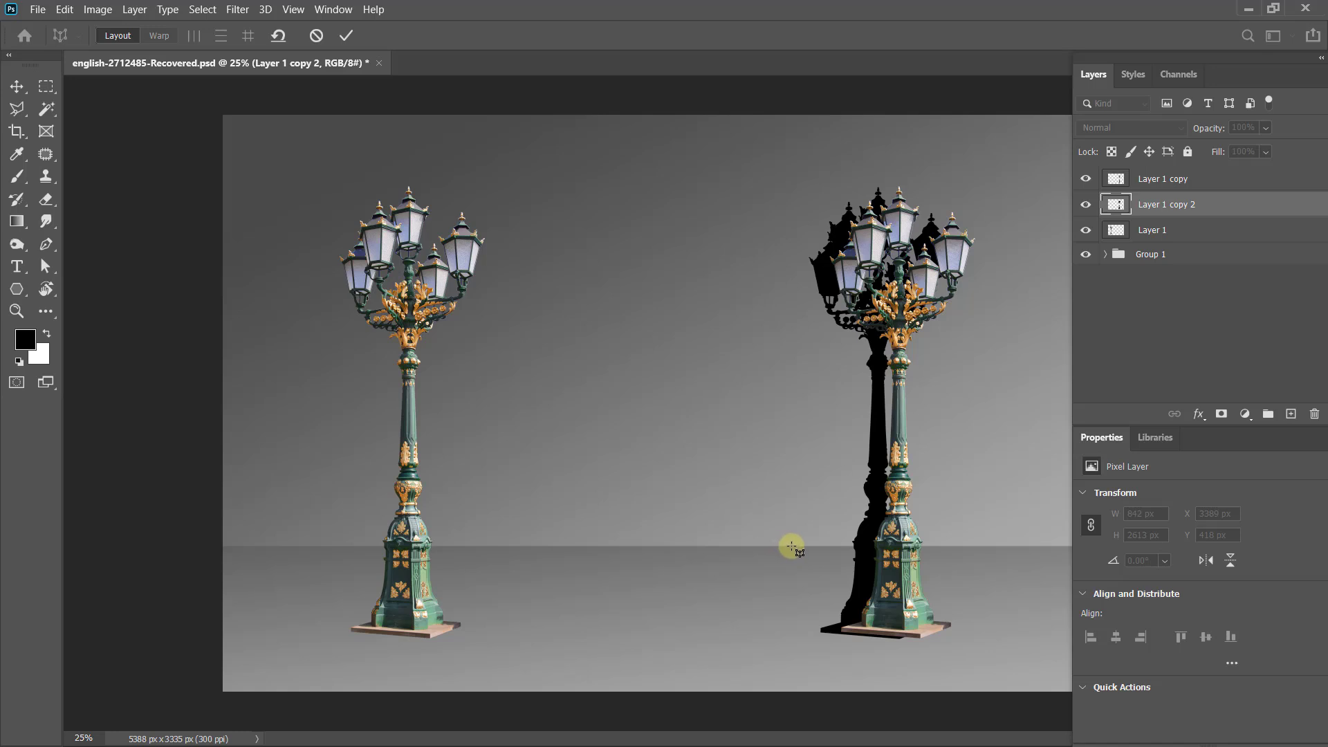
pyautogui.moveTo(792, 547); pyautogui.dragTo(968, 649)
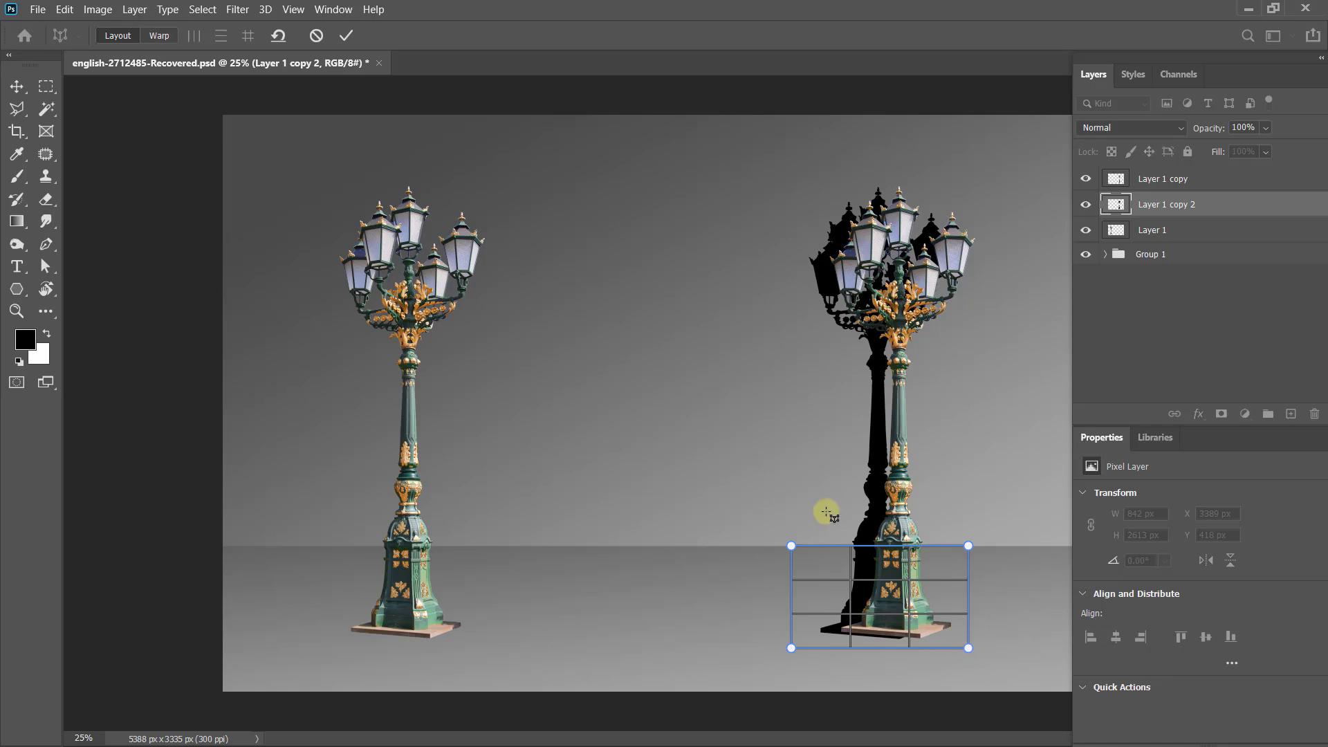
pyautogui.moveTo(780, 179); pyautogui.dragTo(969, 546)
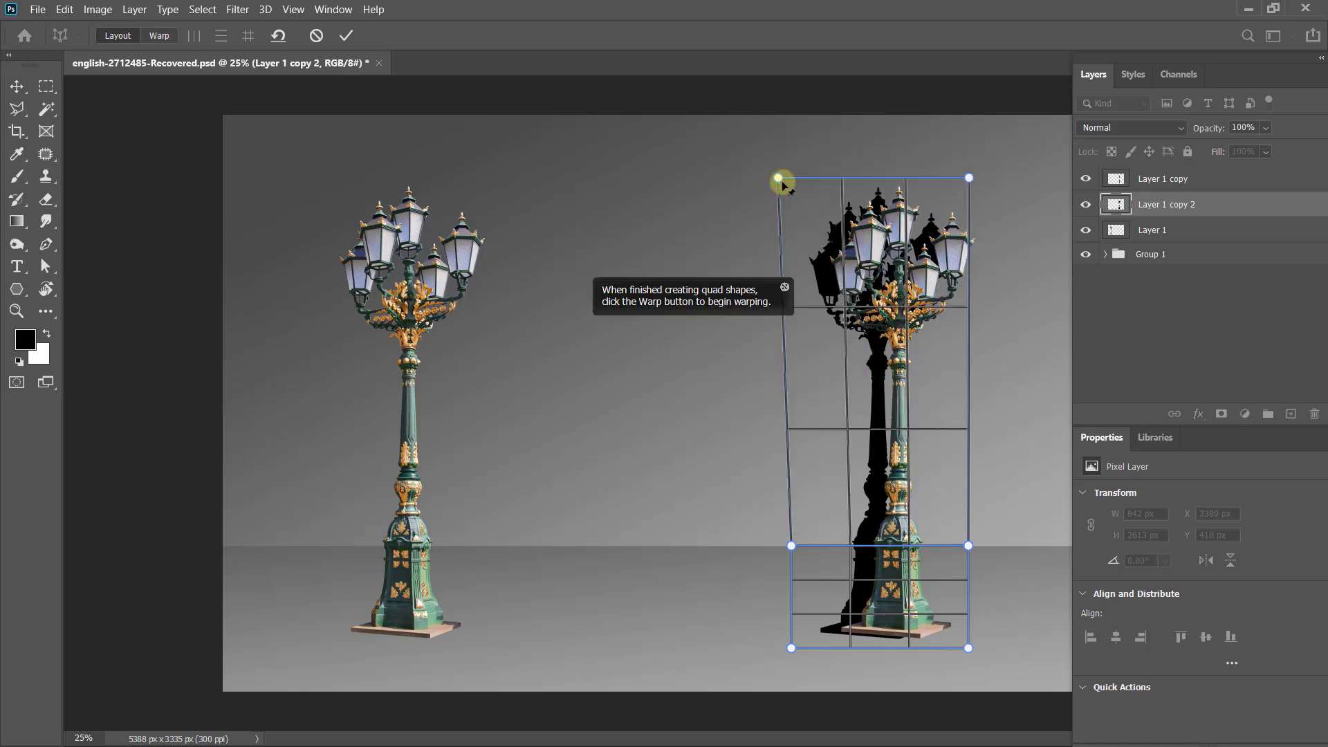
pyautogui.moveTo(779, 178); pyautogui.dragTo(791, 179)
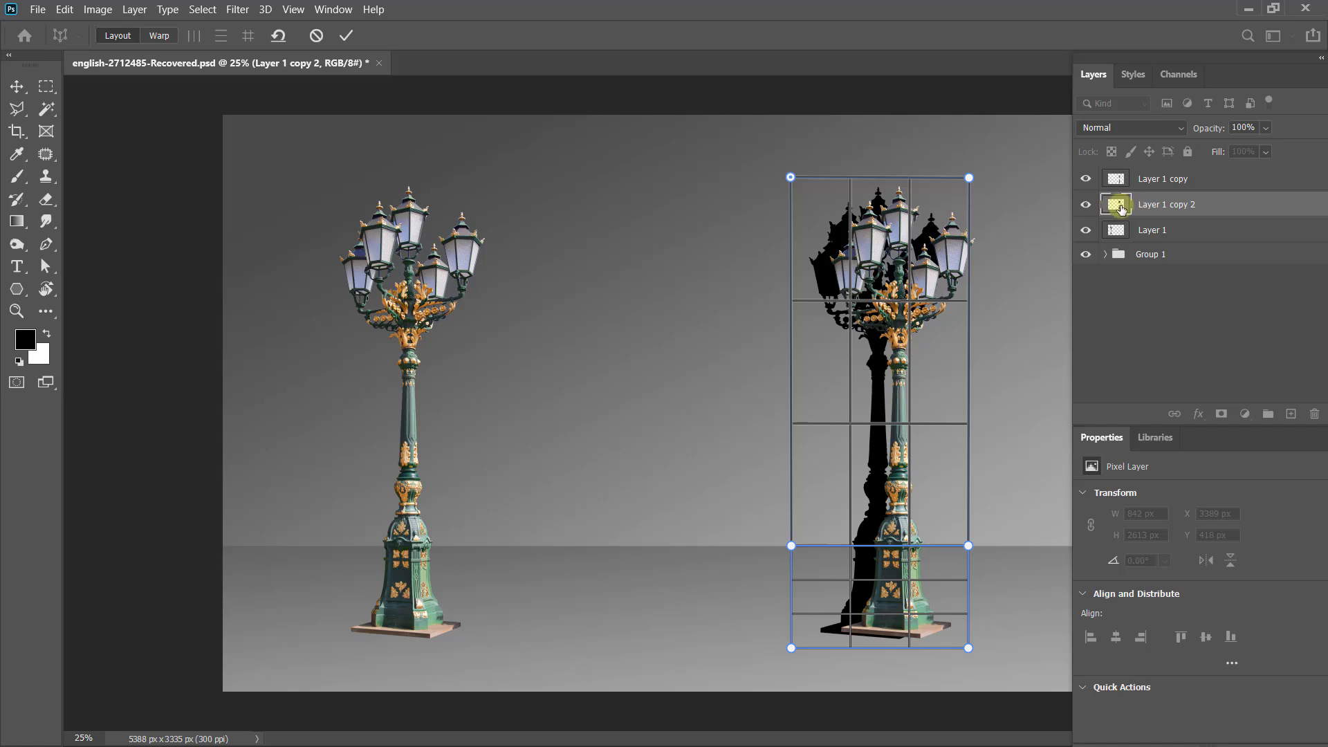
# - In Warp mode, shift the base plane's edges left to slant the shadow along the floor
pyautogui.click(161, 38)
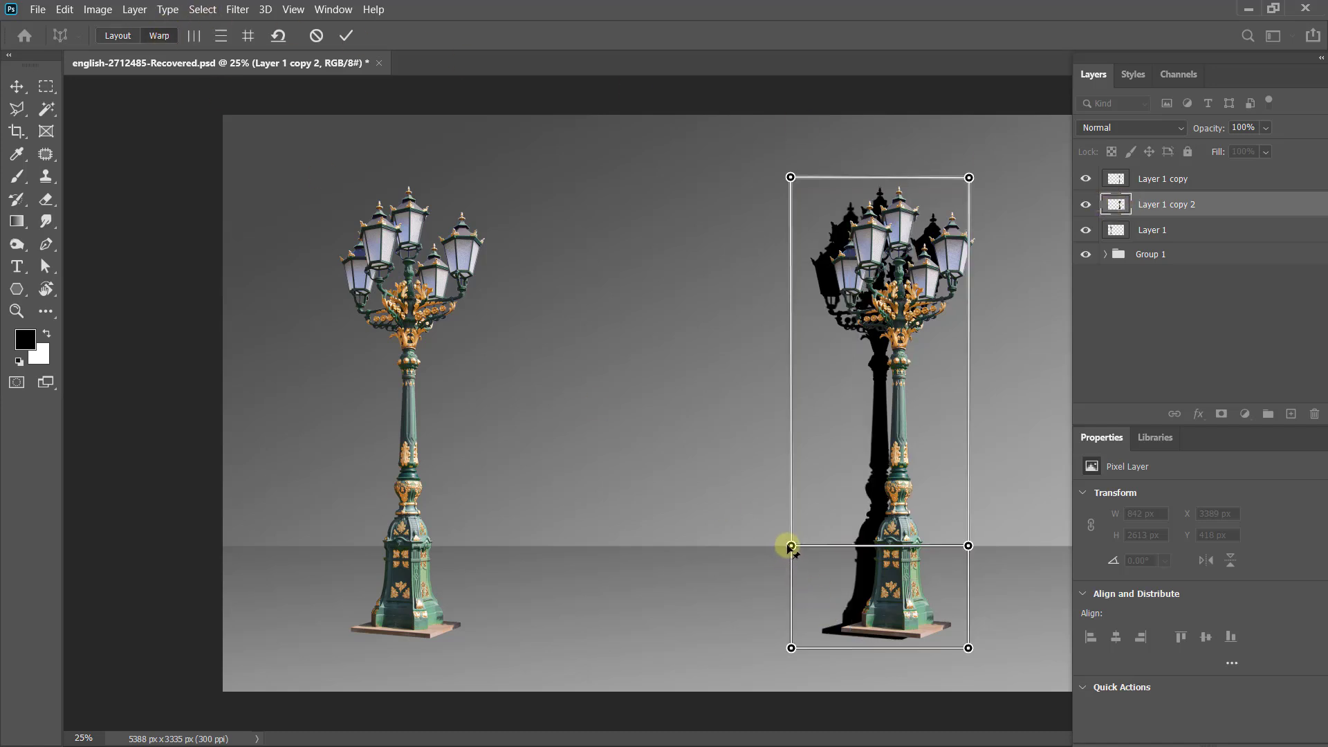
pyautogui.moveTo(792, 547); pyautogui.dragTo(718, 548)
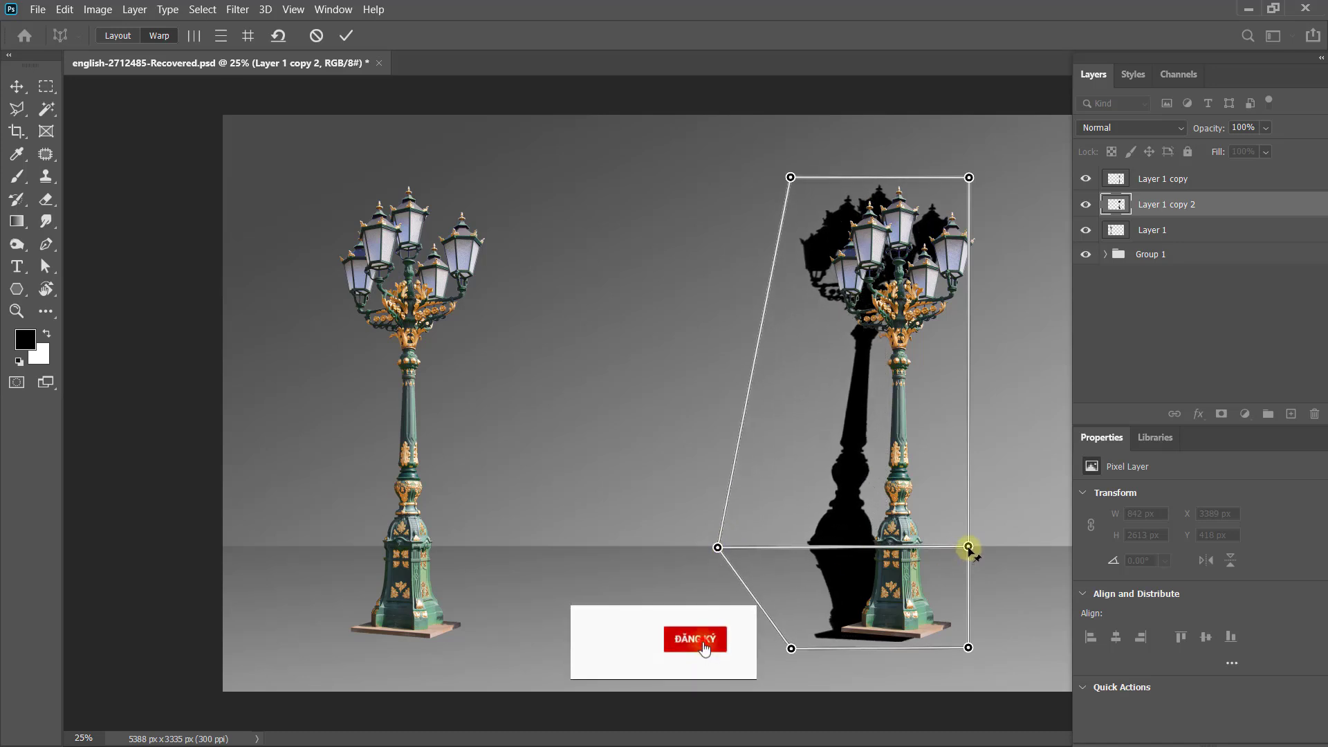
pyautogui.moveTo(968, 547); pyautogui.dragTo(864, 547)
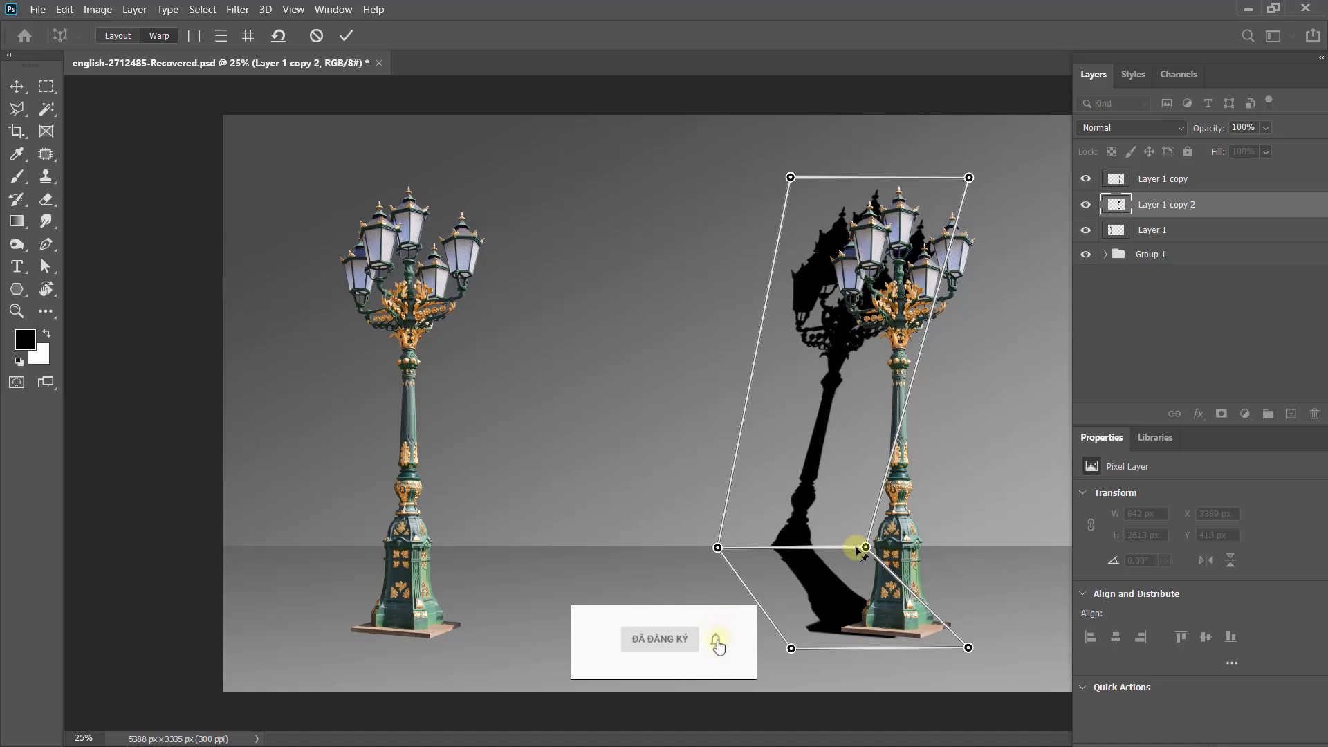
# - Lower the upper plane's top corners to just above the lamp heads, keeping the top level
pyautogui.moveTo(791, 177); pyautogui.dragTo(719, 180)
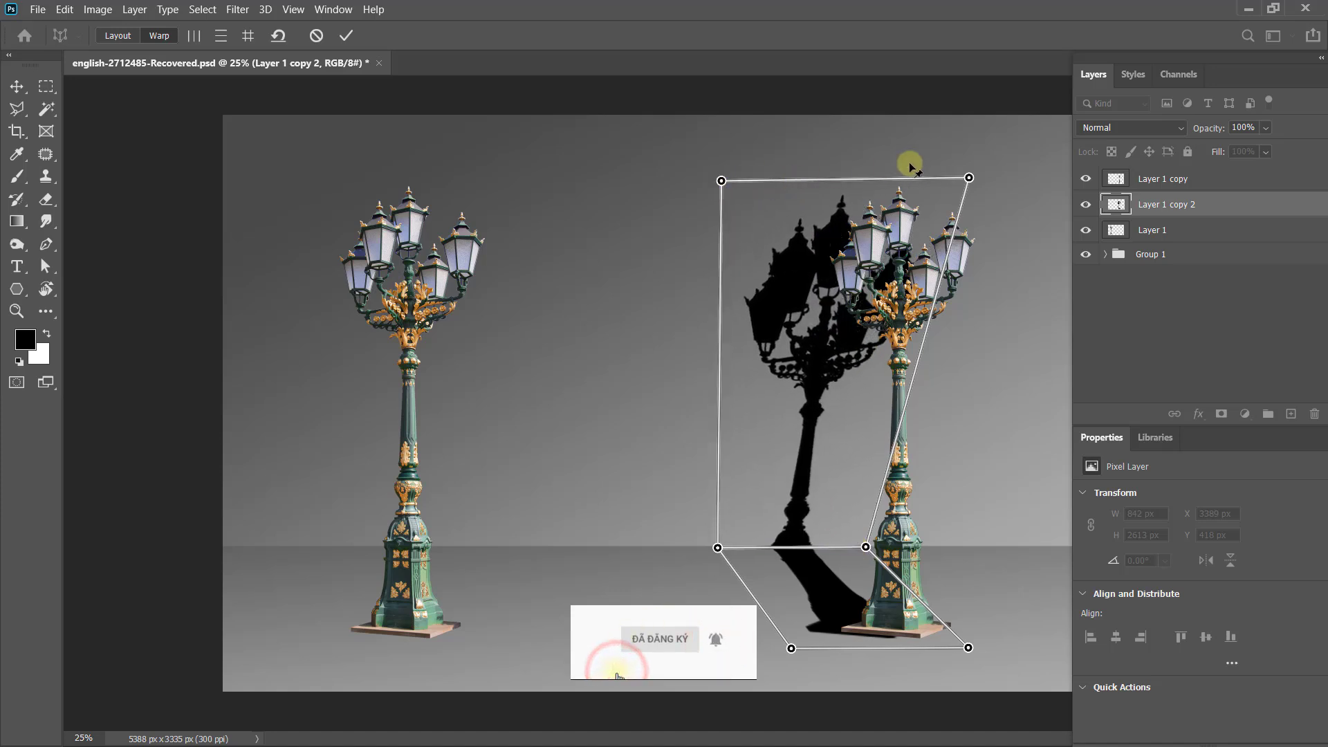
pyautogui.moveTo(967, 177); pyautogui.dragTo(841, 197)
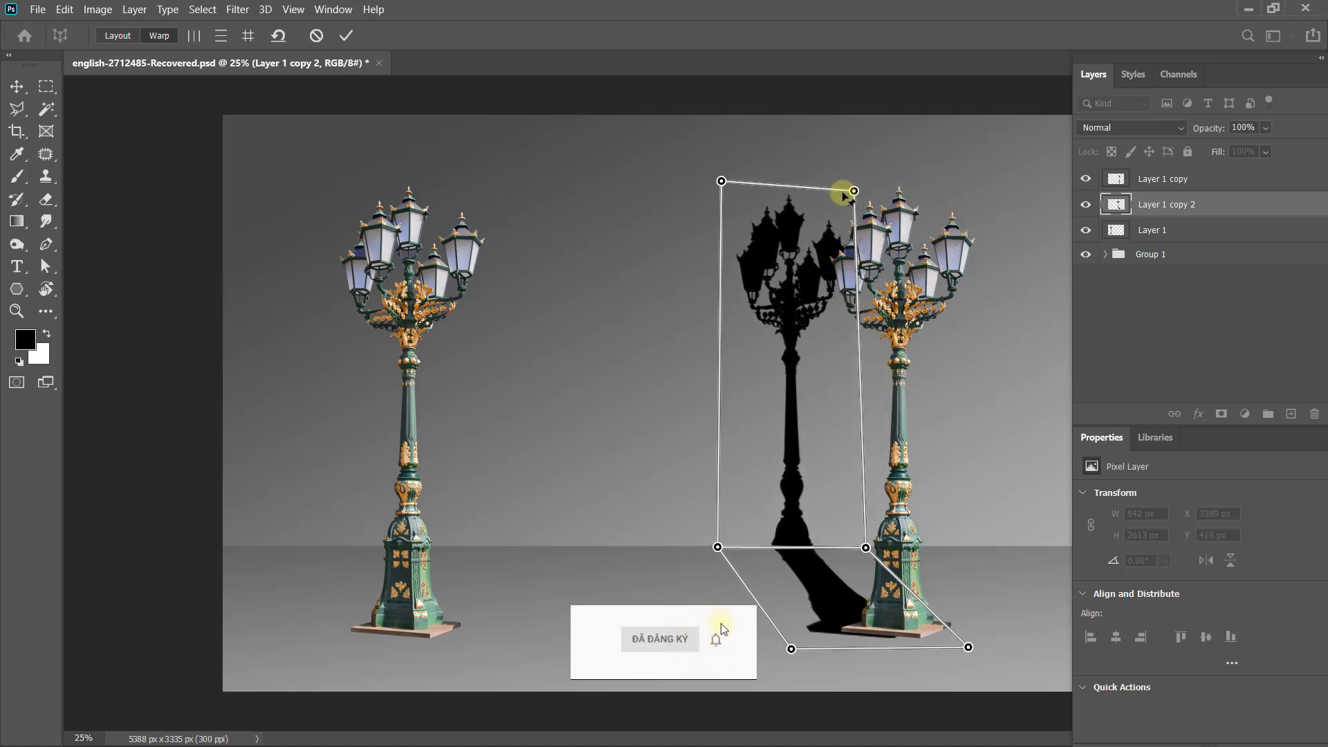
pyautogui.moveTo(721, 182); pyautogui.dragTo(710, 200)
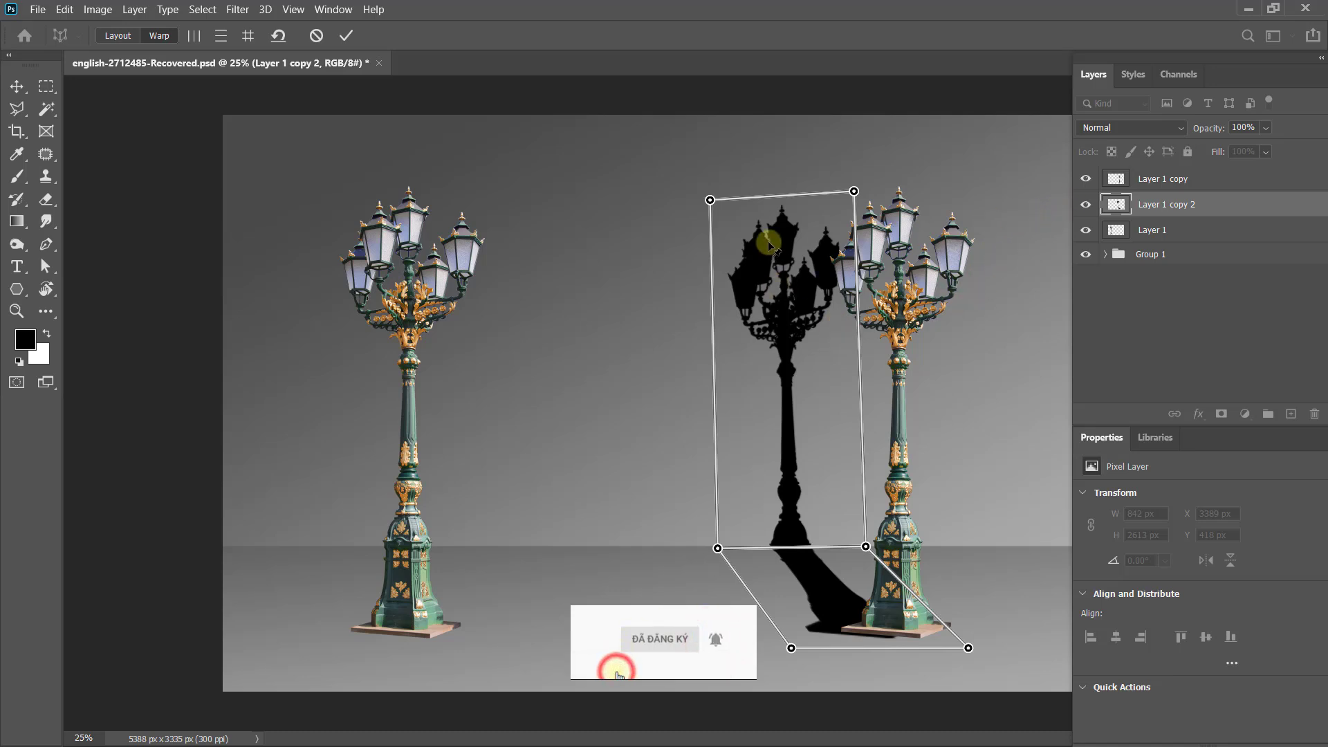
pyautogui.moveTo(863, 195); pyautogui.dragTo(857, 262)
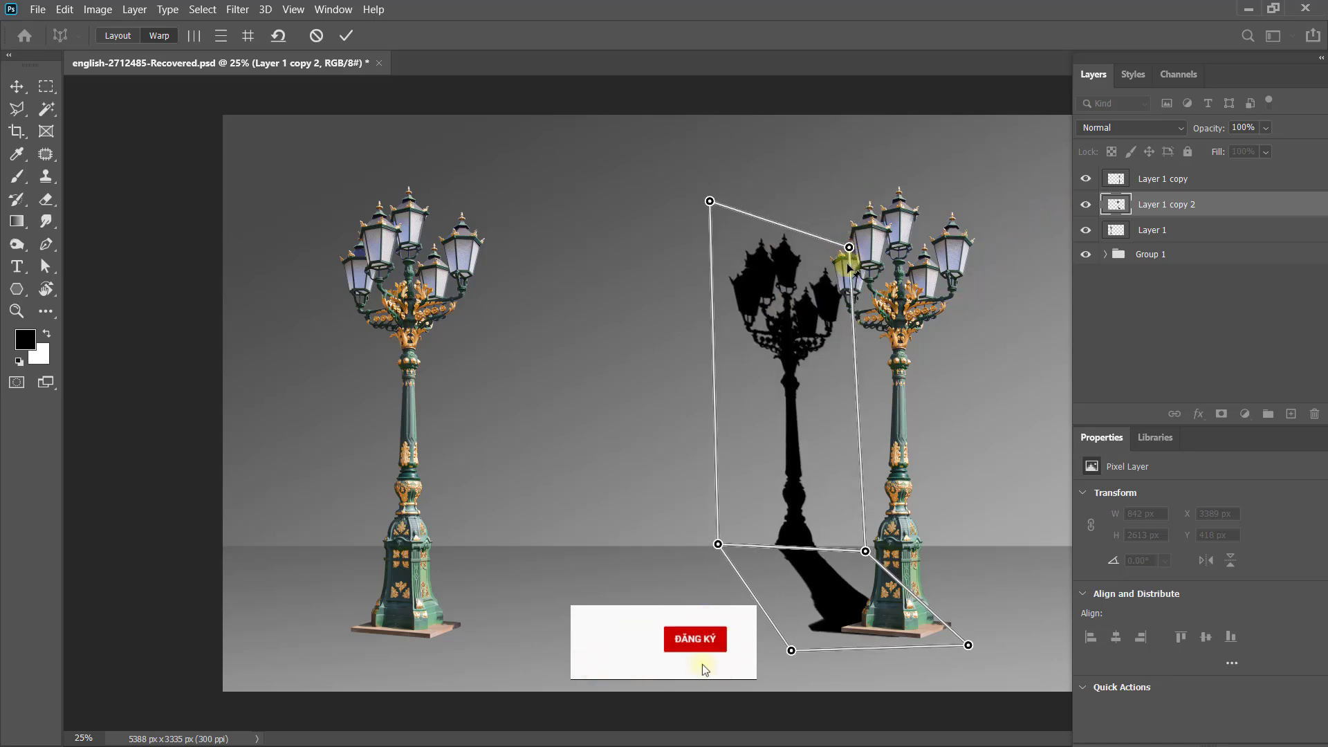
pyautogui.moveTo(712, 211); pyautogui.dragTo(715, 263)
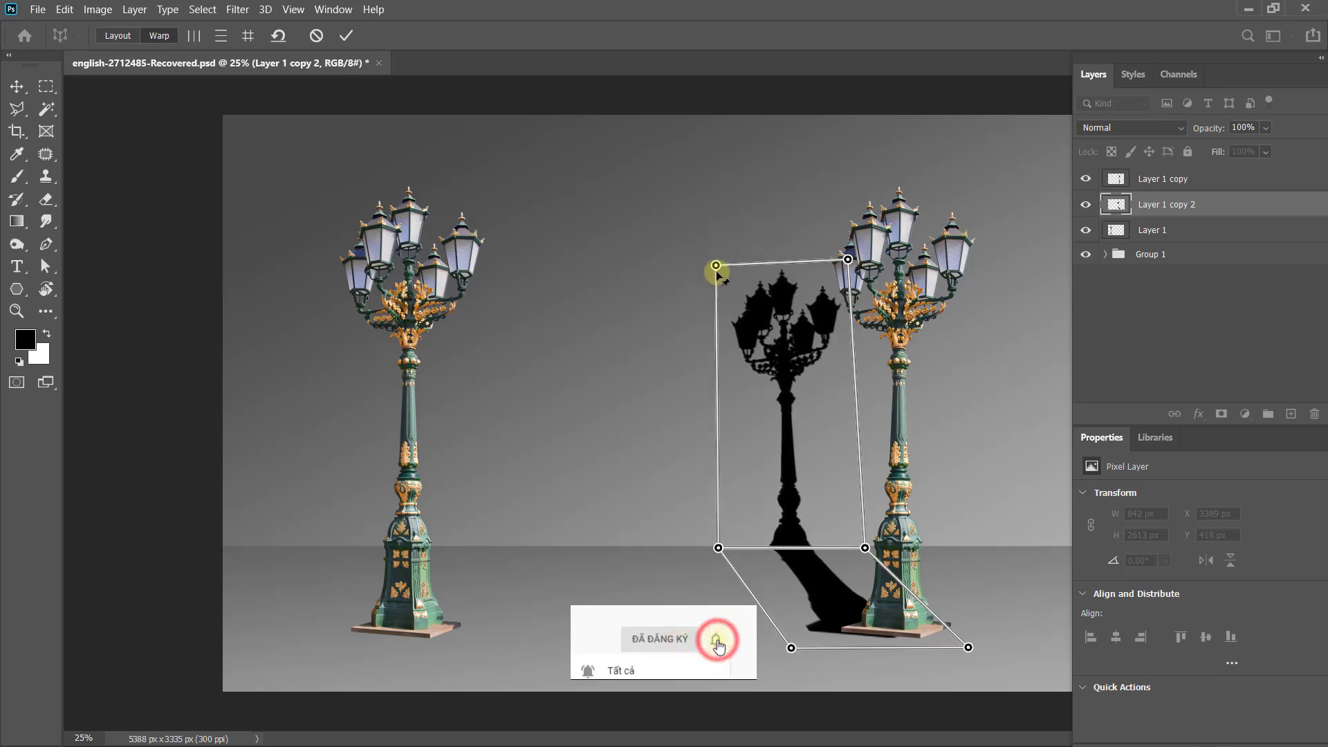
pyautogui.moveTo(848, 260); pyautogui.dragTo(851, 266)
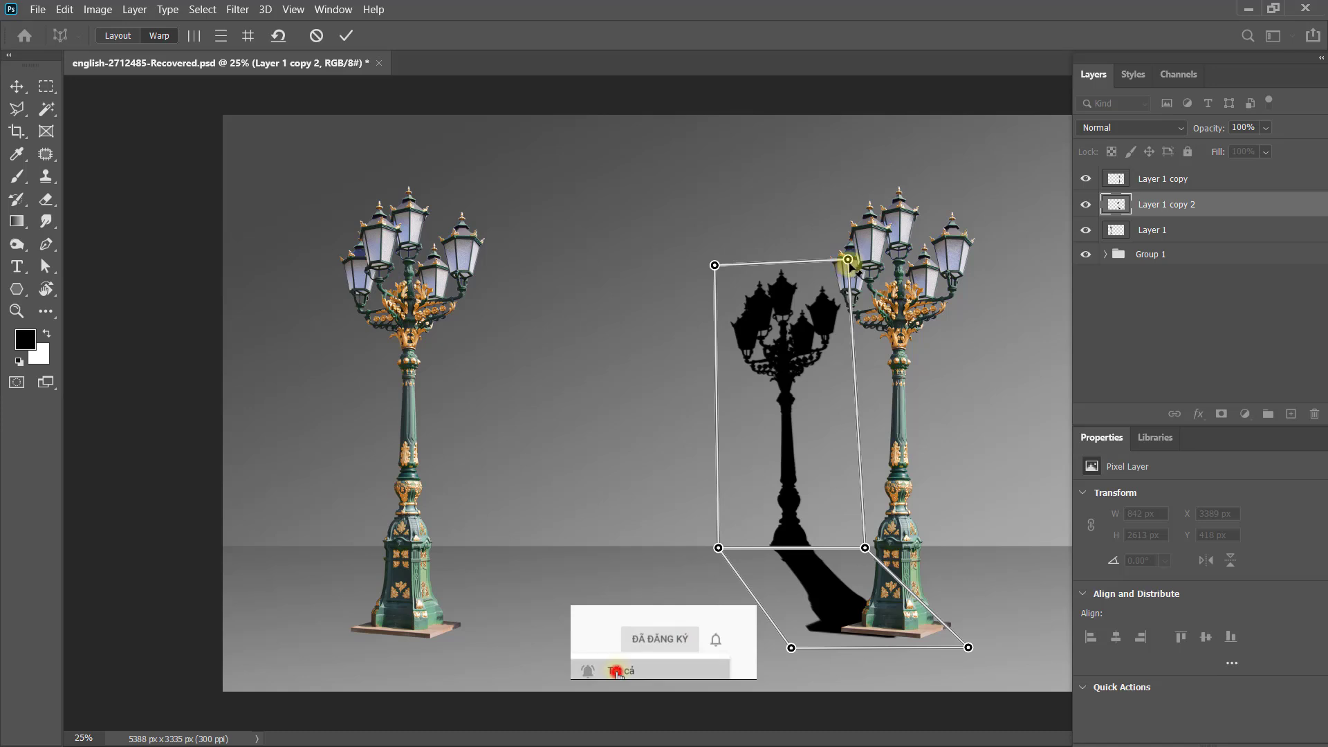
# - Add a horizontal guide at the shadow's top and snap both top corners onto it
pyautogui.scroll(5, 850, 266)
pyautogui.hotkey('ctrl', 'r')
pyautogui.moveTo(607, 84)
pyautogui.mouseDown()
pyautogui.moveTo(616, 458)
pyautogui.moveTo(616, 447)
pyautogui.mouseUp()
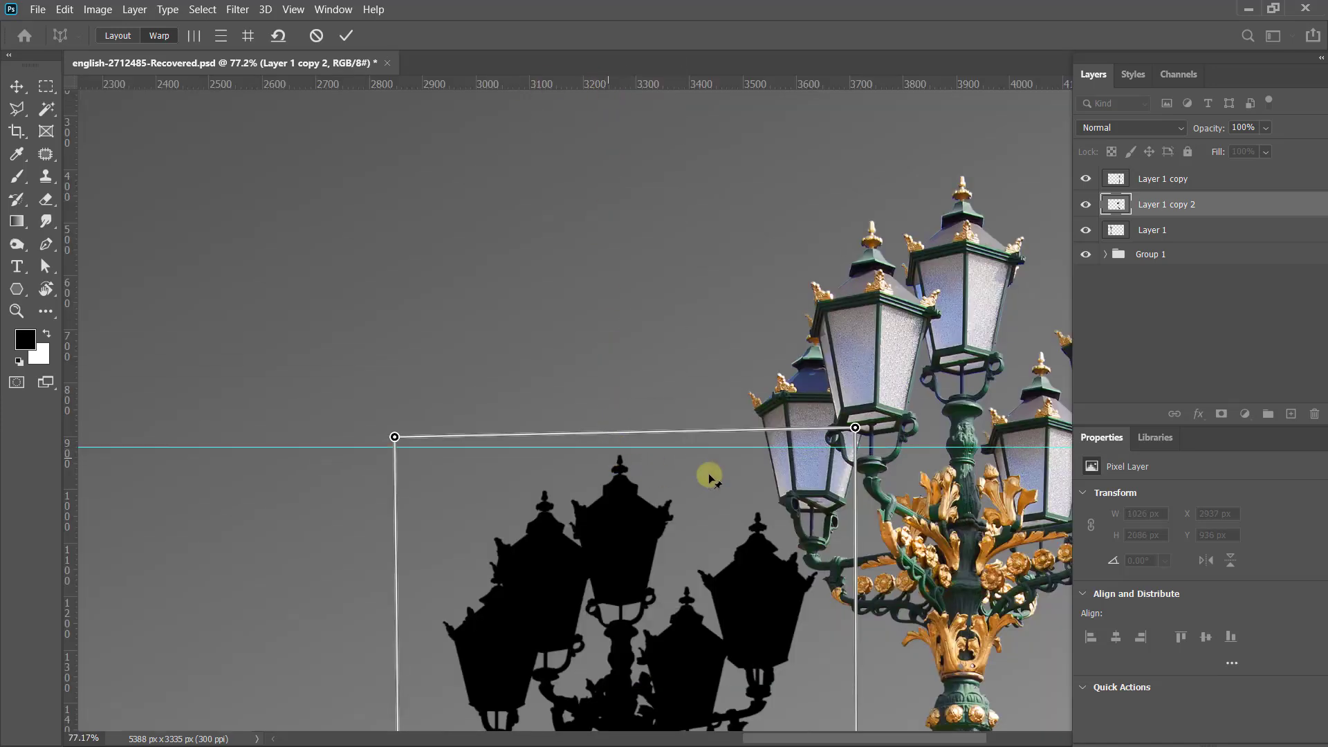
pyautogui.moveTo(855, 428); pyautogui.dragTo(857, 447)
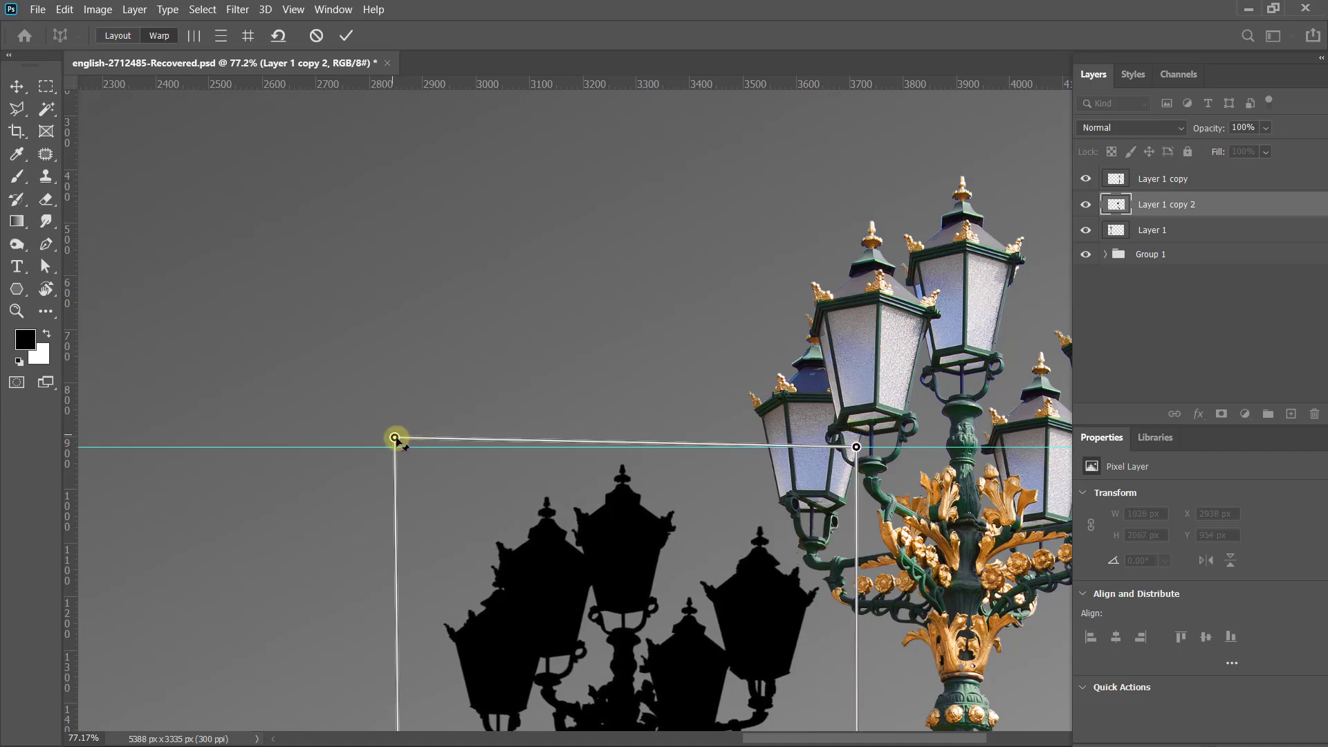
pyautogui.moveTo(394, 437); pyautogui.dragTo(399, 447)
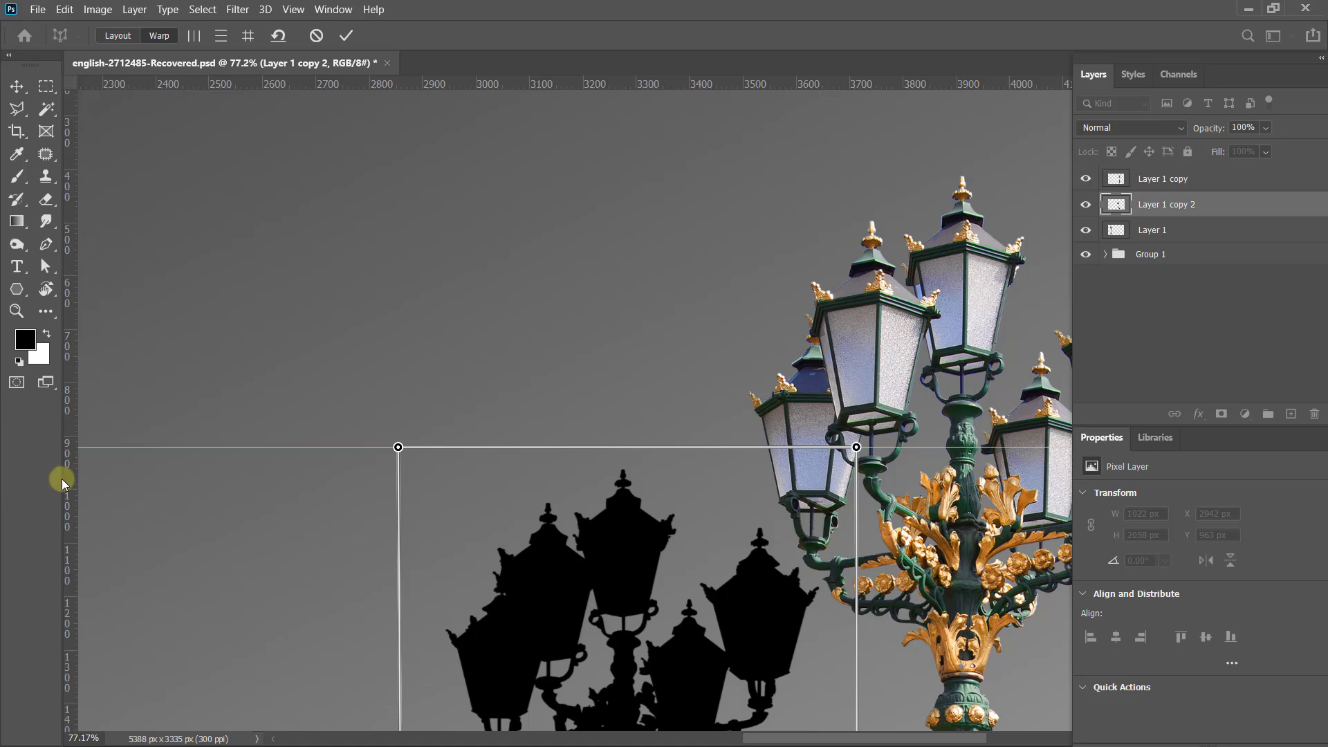
# - Add vertical guides at the shadow's sides and align its corners to them for straight edges
pyautogui.moveTo(63, 482); pyautogui.dragTo(857, 546)
pyautogui.moveTo(72, 499); pyautogui.dragTo(399, 527)
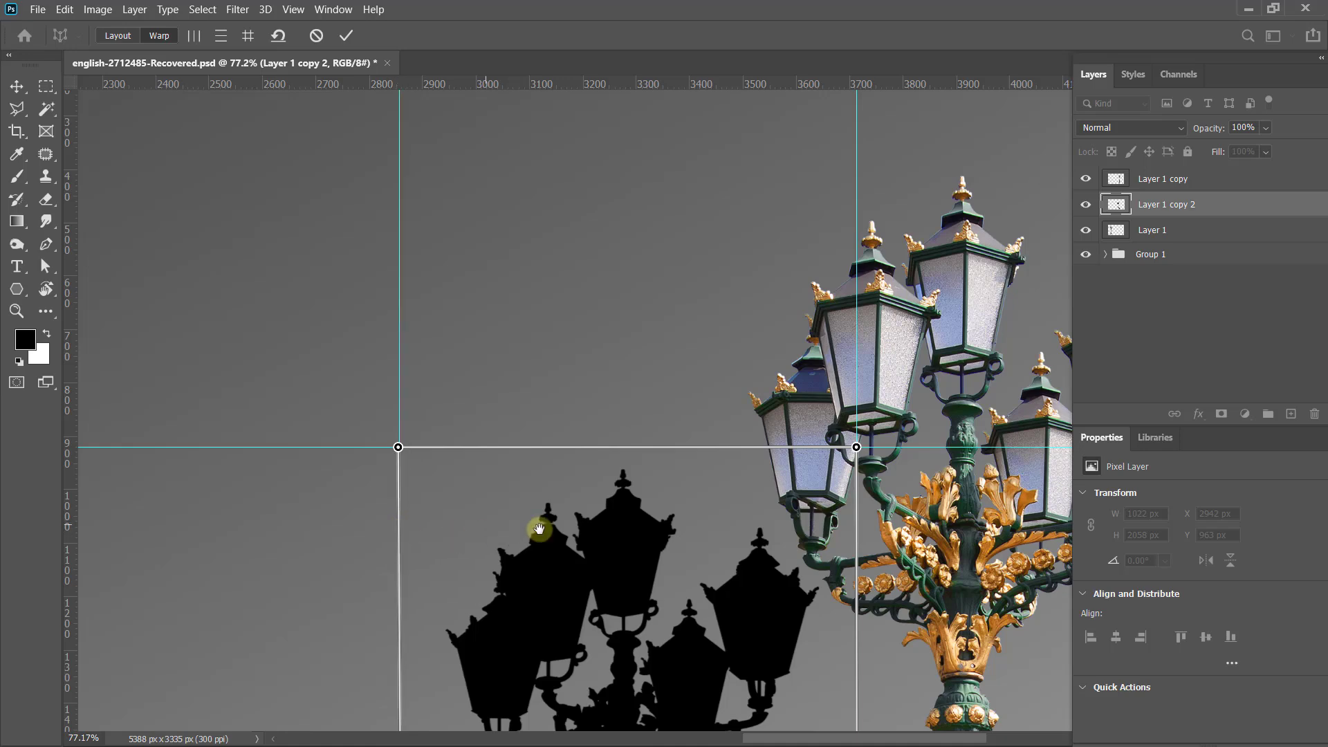
pyautogui.moveTo(537, 529); pyautogui.dragTo(575, 288)
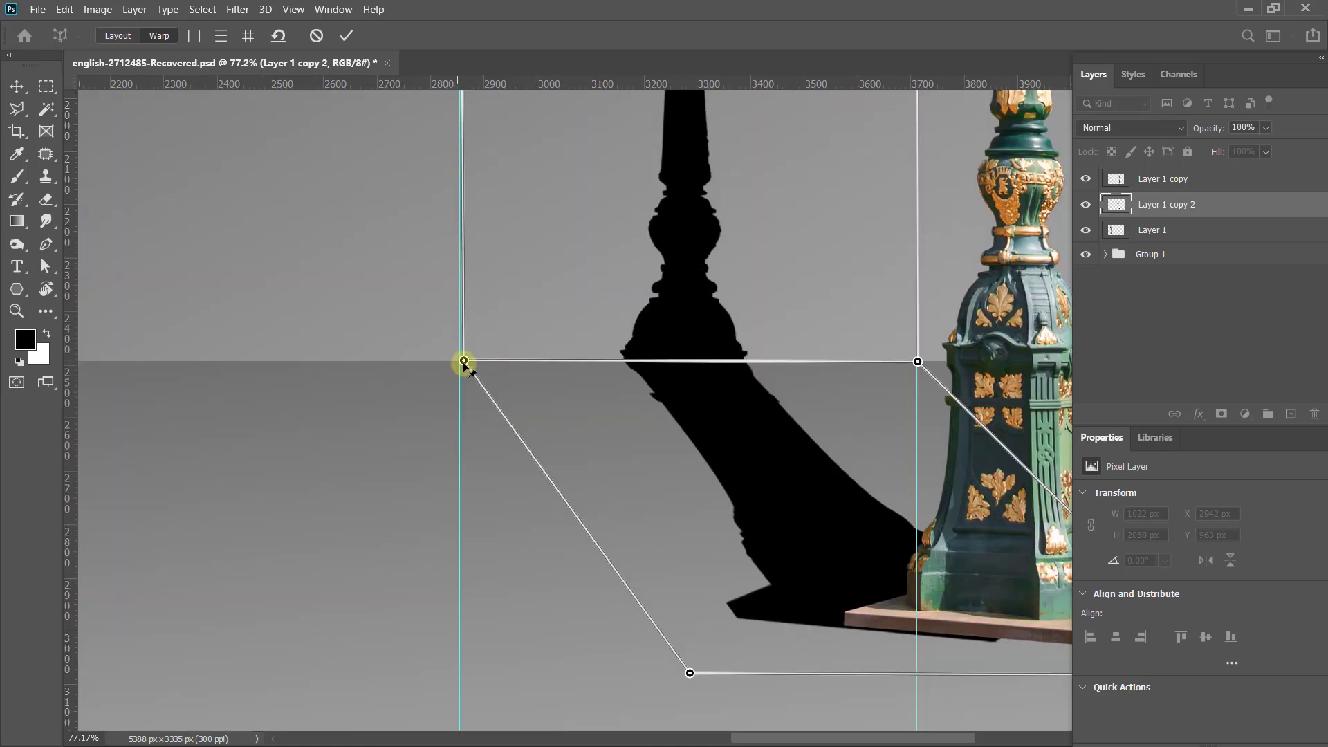
pyautogui.moveTo(463, 361); pyautogui.dragTo(460, 363)
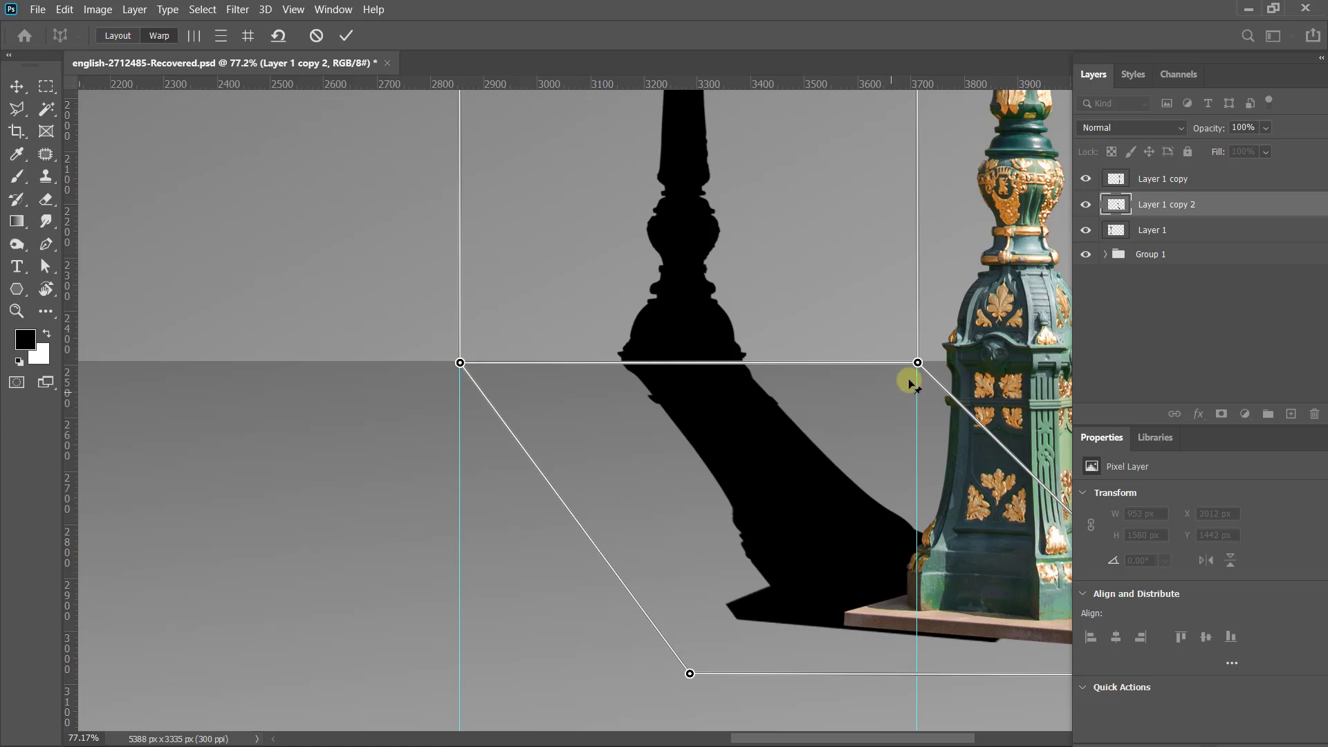
pyautogui.moveTo(918, 363); pyautogui.dragTo(917, 361)
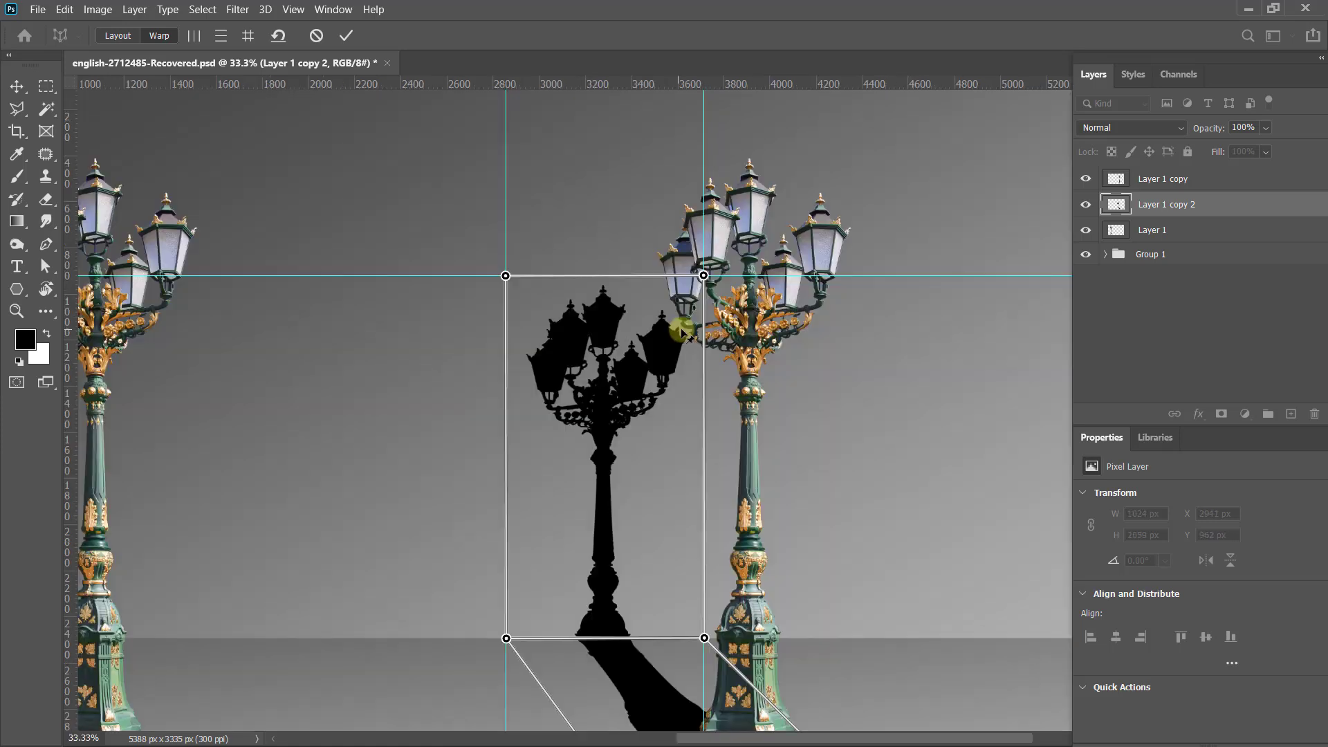
pyautogui.hotkey('ctrl', '-')
pyautogui.hotkey('ctrl', '-')
pyautogui.hotkey('ctrl', '-')
pyautogui.moveTo(651, 415); pyautogui.dragTo(714, 321)
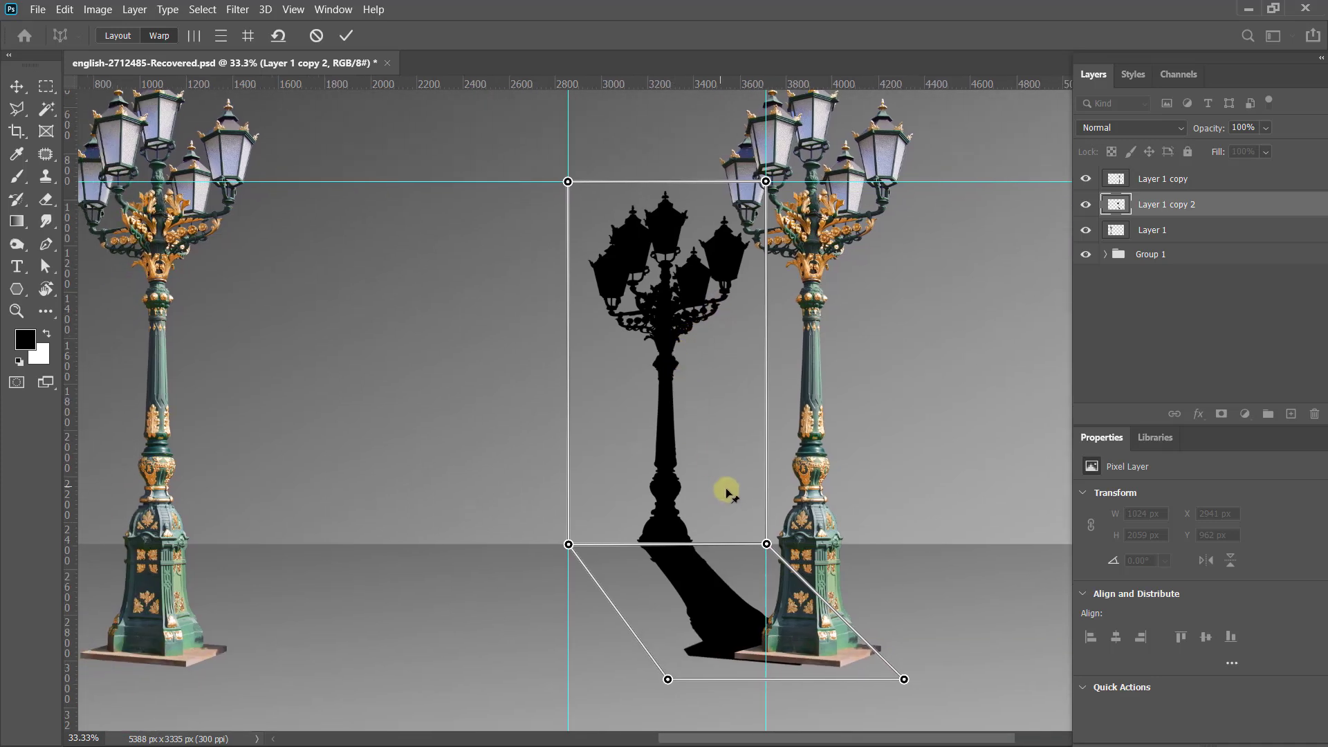
# - Commit the perspective warp and clear all guides from the canvas
pyautogui.press('Return')
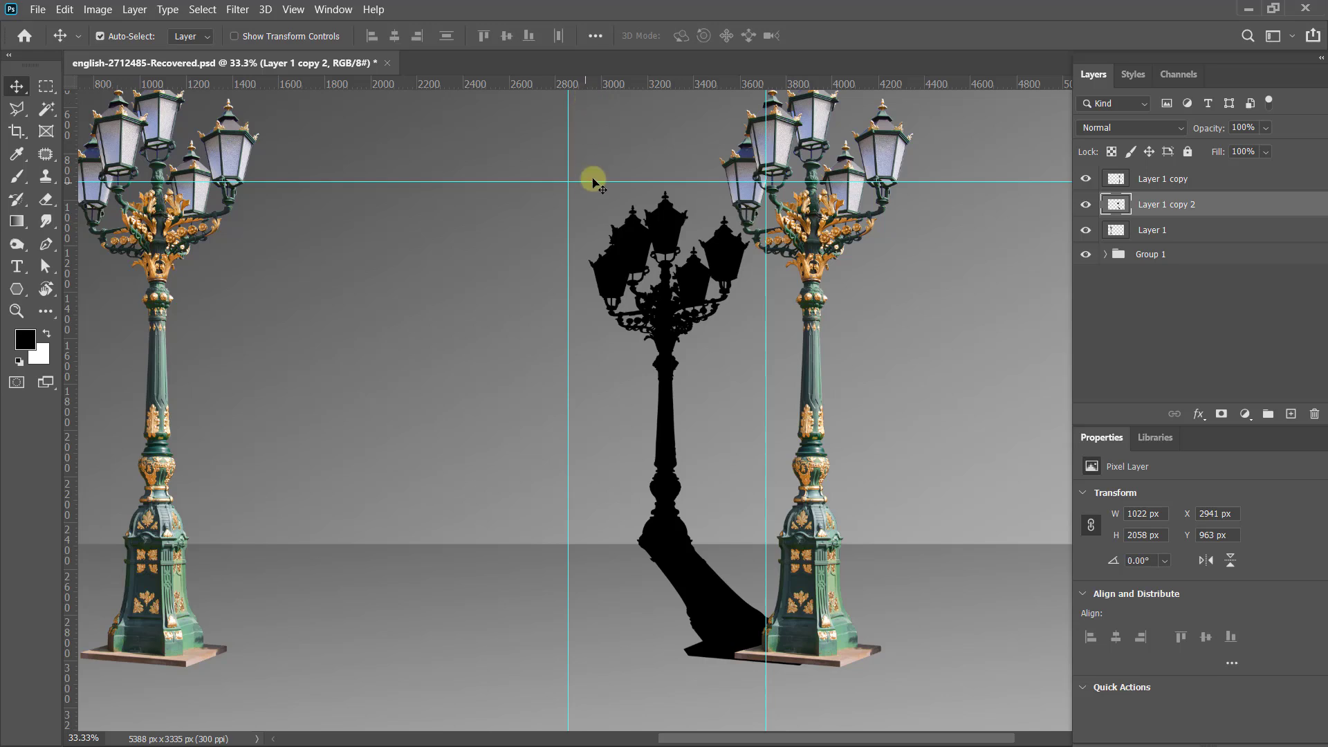
pyautogui.click(296, 10)
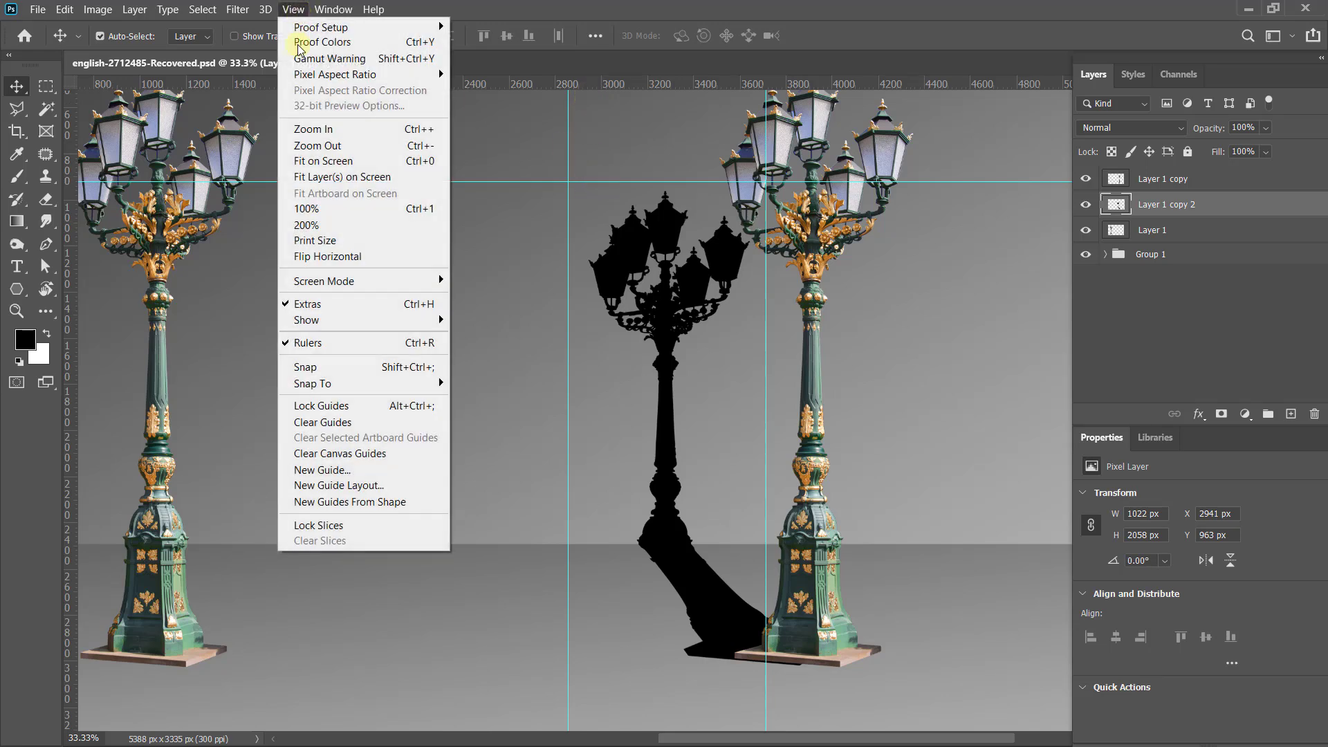
pyautogui.click(360, 424)
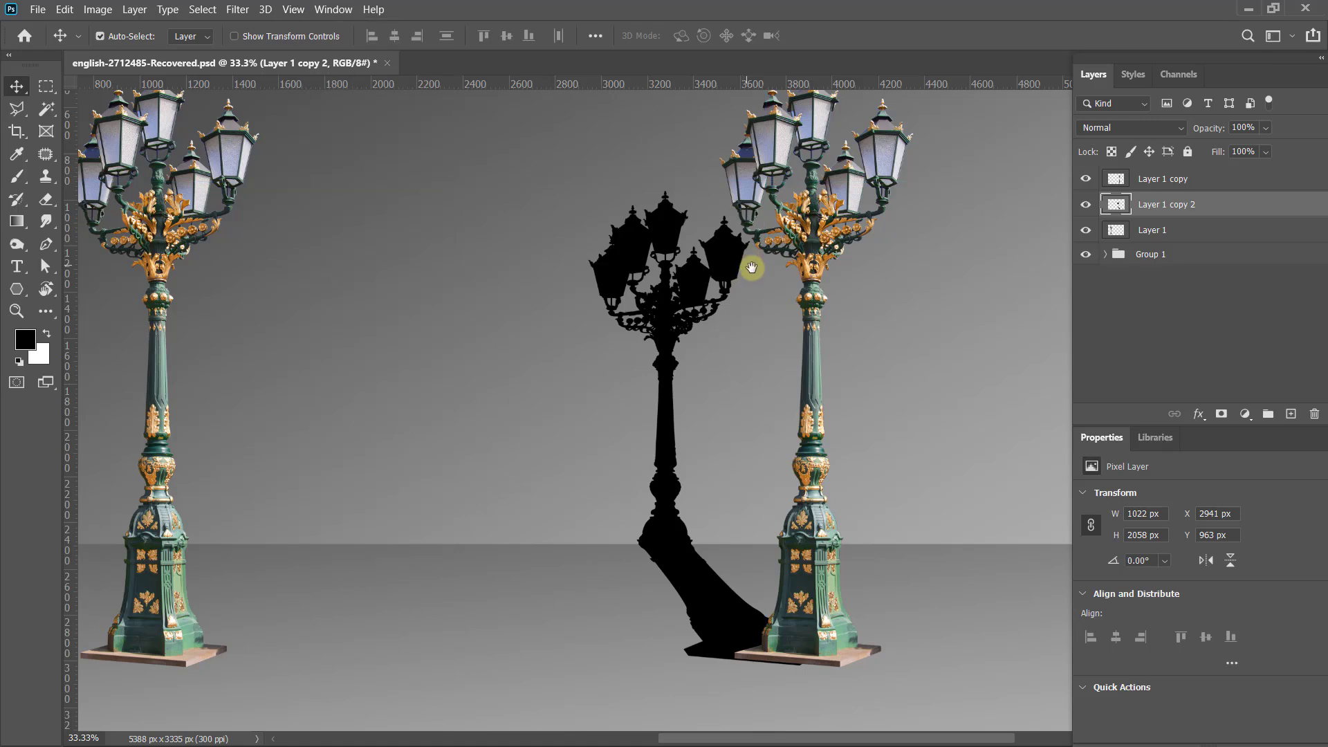
pyautogui.hotkey('ctrl', '-')
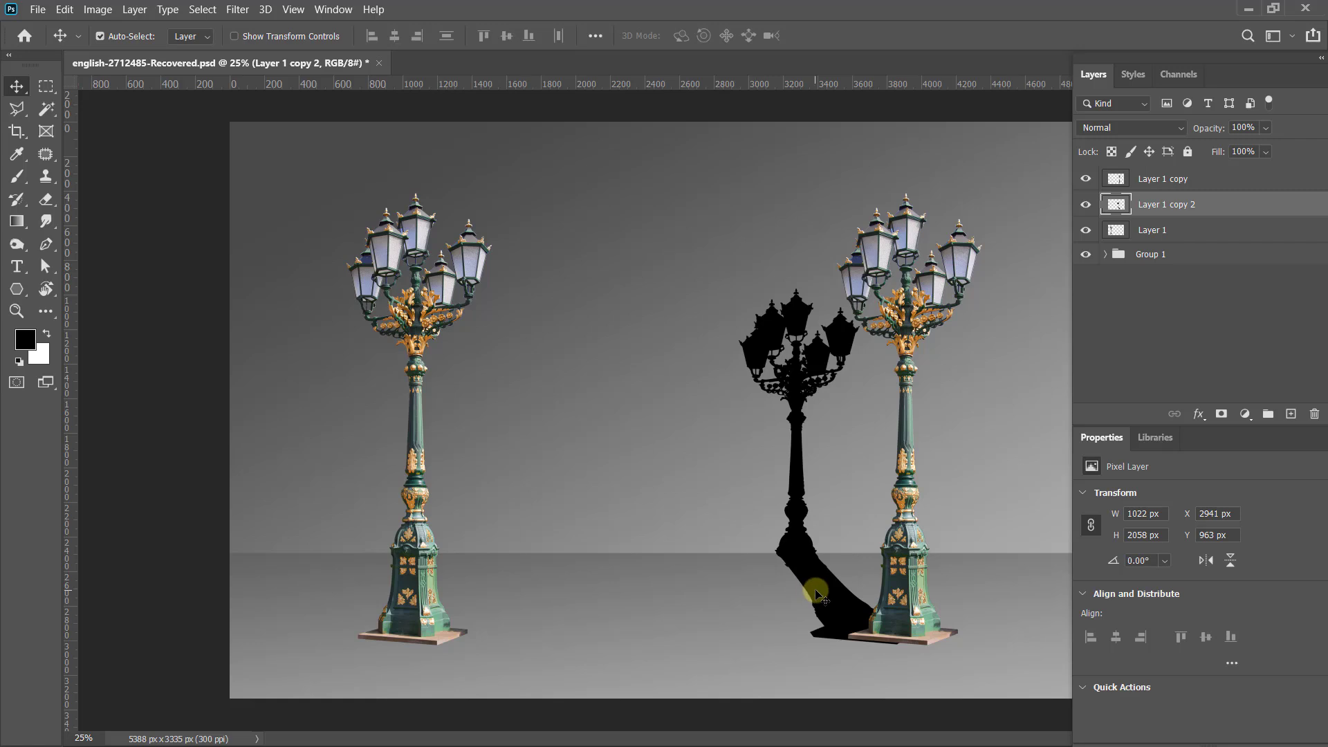
# - Move the shadow slightly right toward the lamp and lower its opacity to 58%
pyautogui.moveTo(817, 593); pyautogui.dragTo(844, 594)
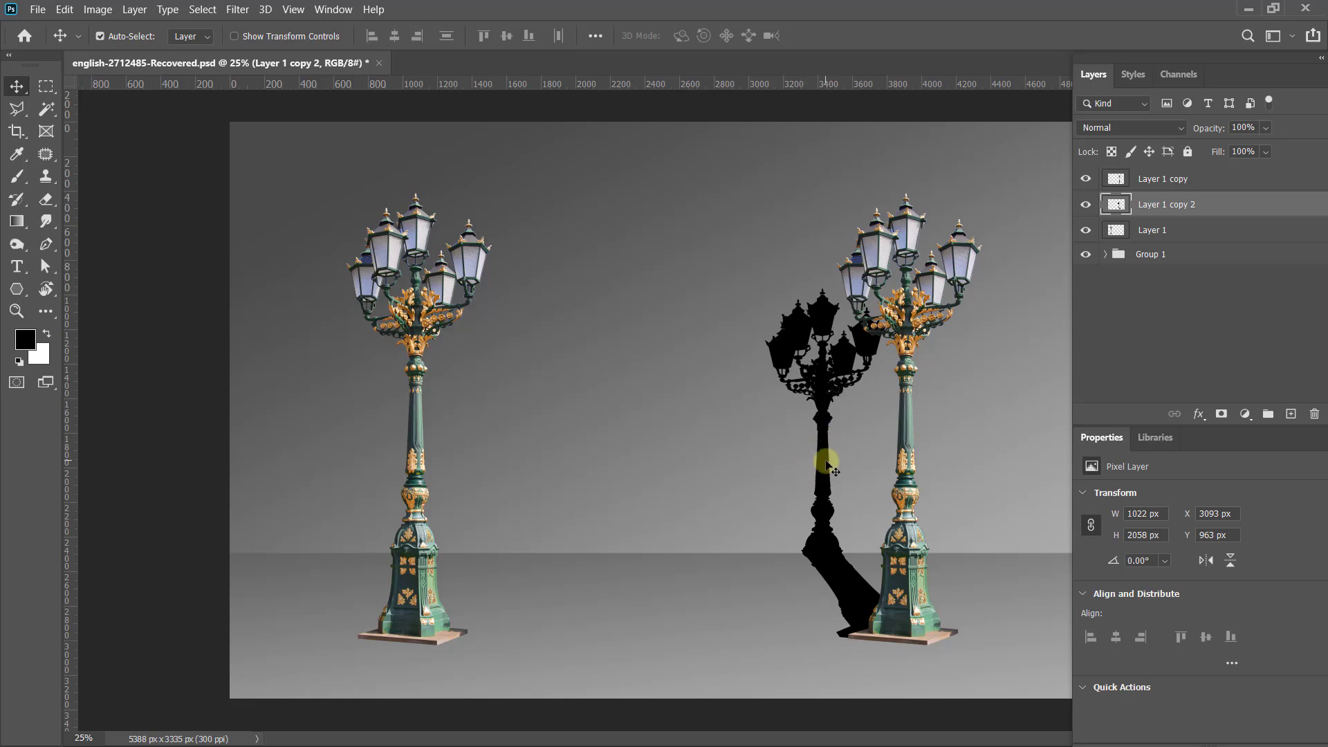
pyautogui.moveTo(1215, 131); pyautogui.dragTo(1193, 136)
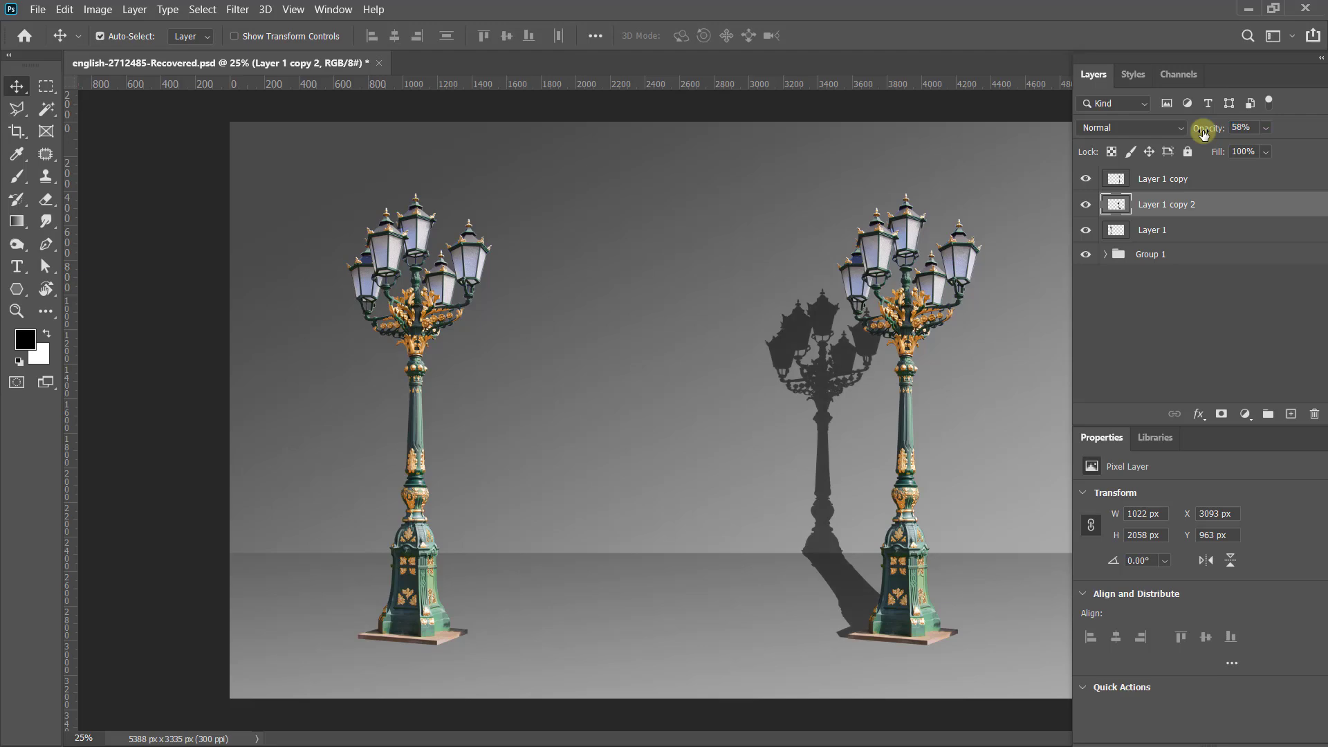
pyautogui.click(235, 9)
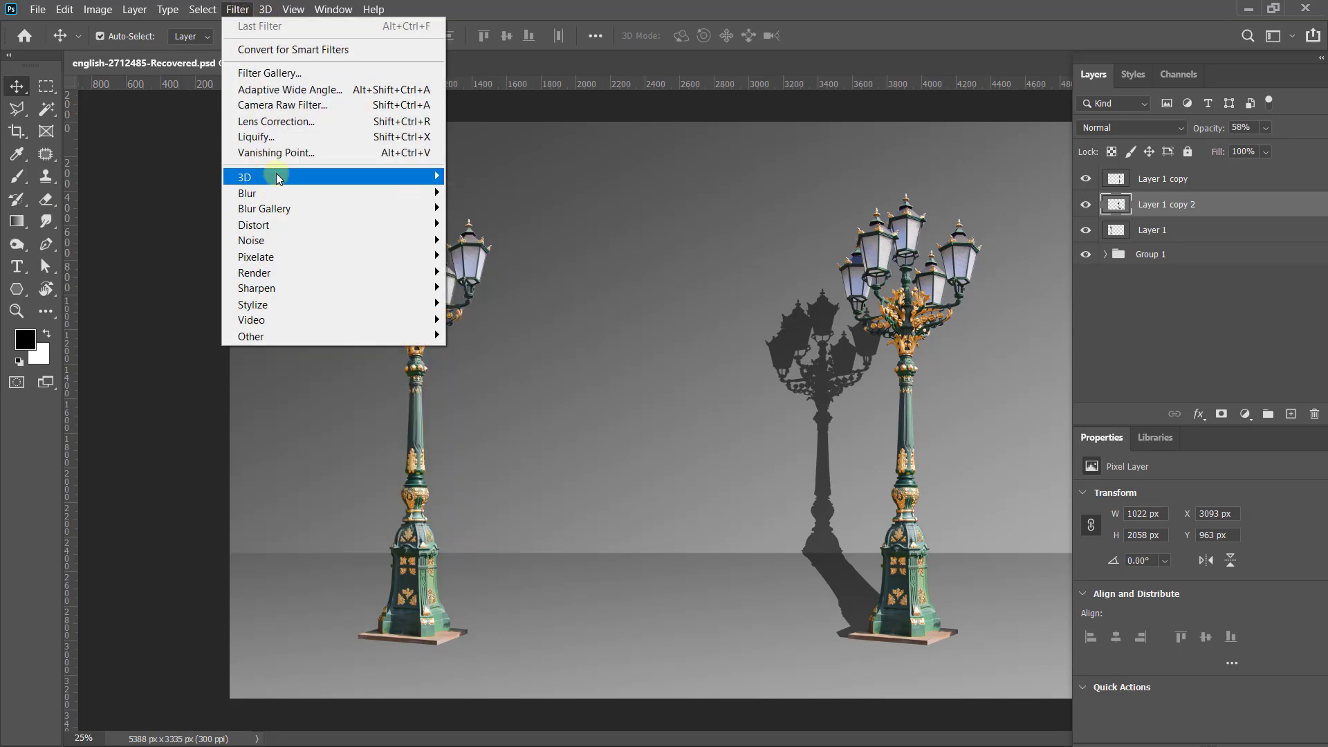
pyautogui.moveTo(247, 192)
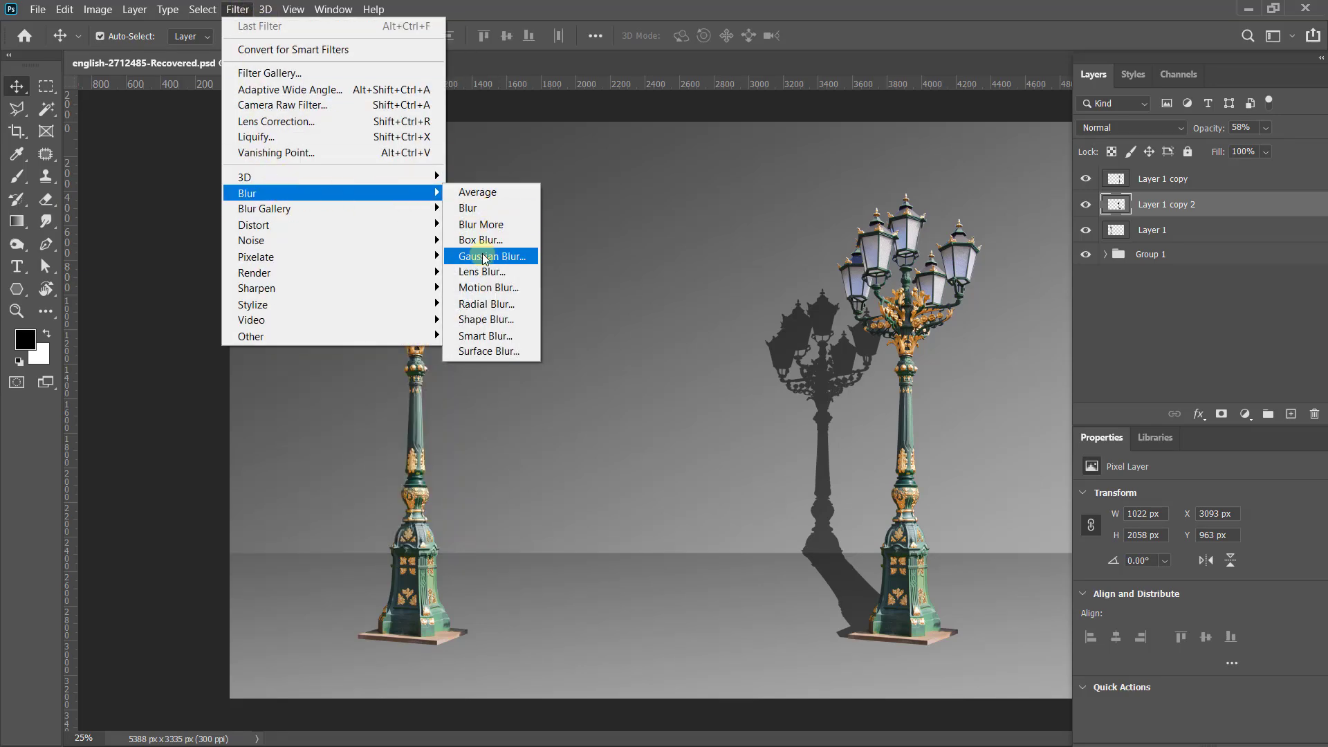
# - Apply a Gaussian Blur with a 6-pixel radius to the shadow
pyautogui.click(484, 257)
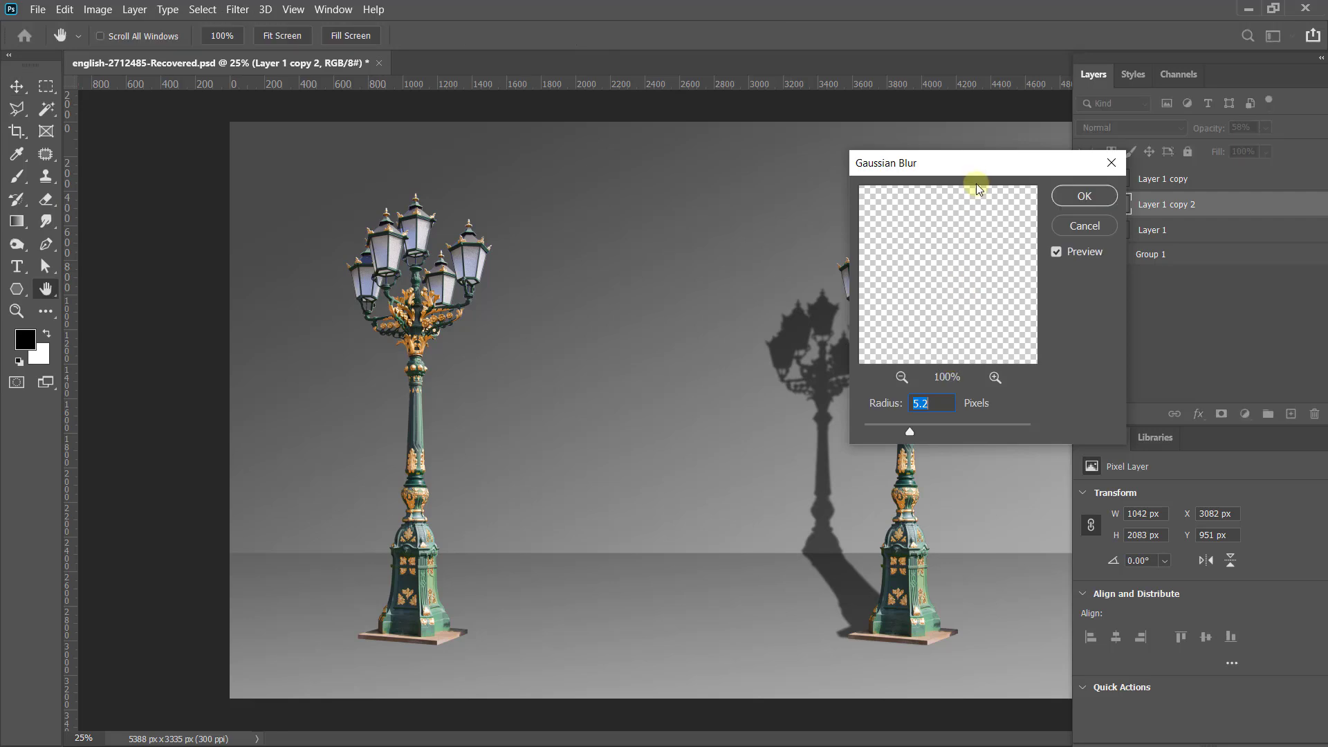
pyautogui.moveTo(846, 144); pyautogui.dragTo(369, 144)
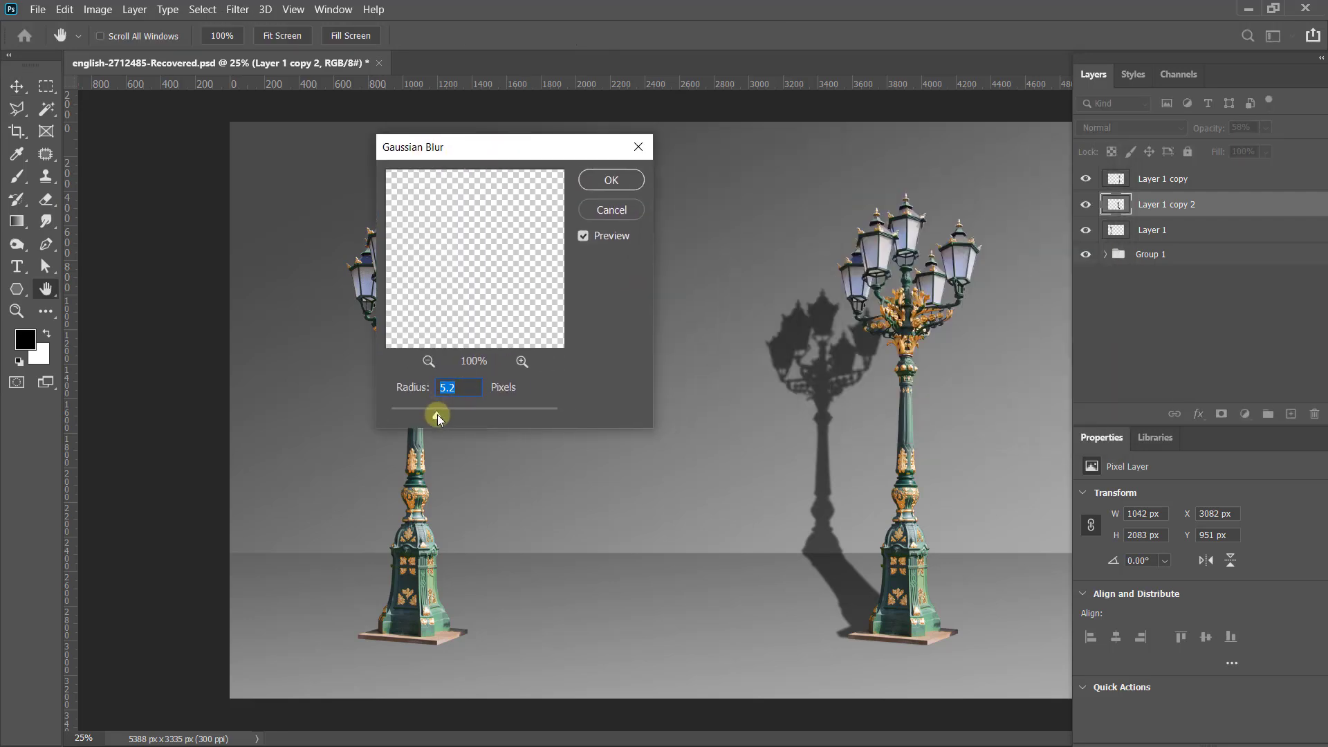
pyautogui.write('6')
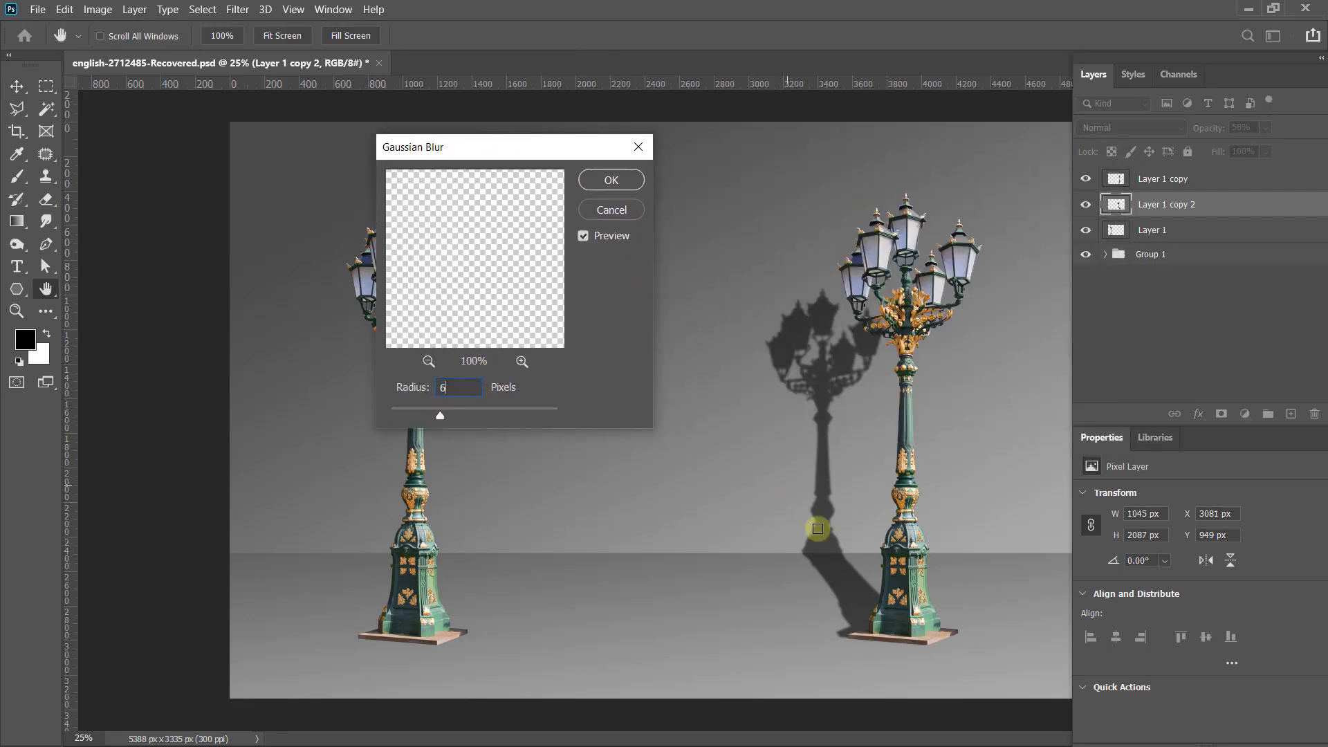
pyautogui.click(609, 181)
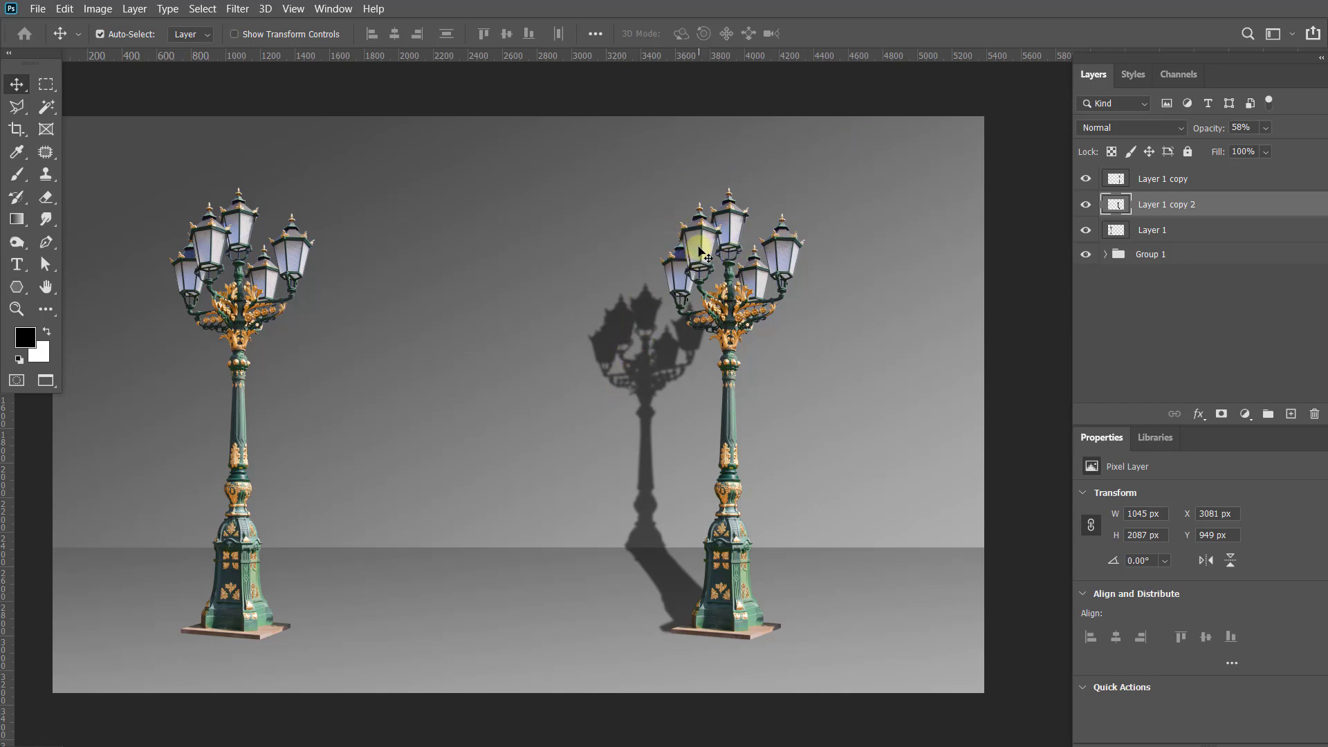
# - Select the Layer 1 copy lamp layer and toggle its visibility to check it
pyautogui.press('ctrl')
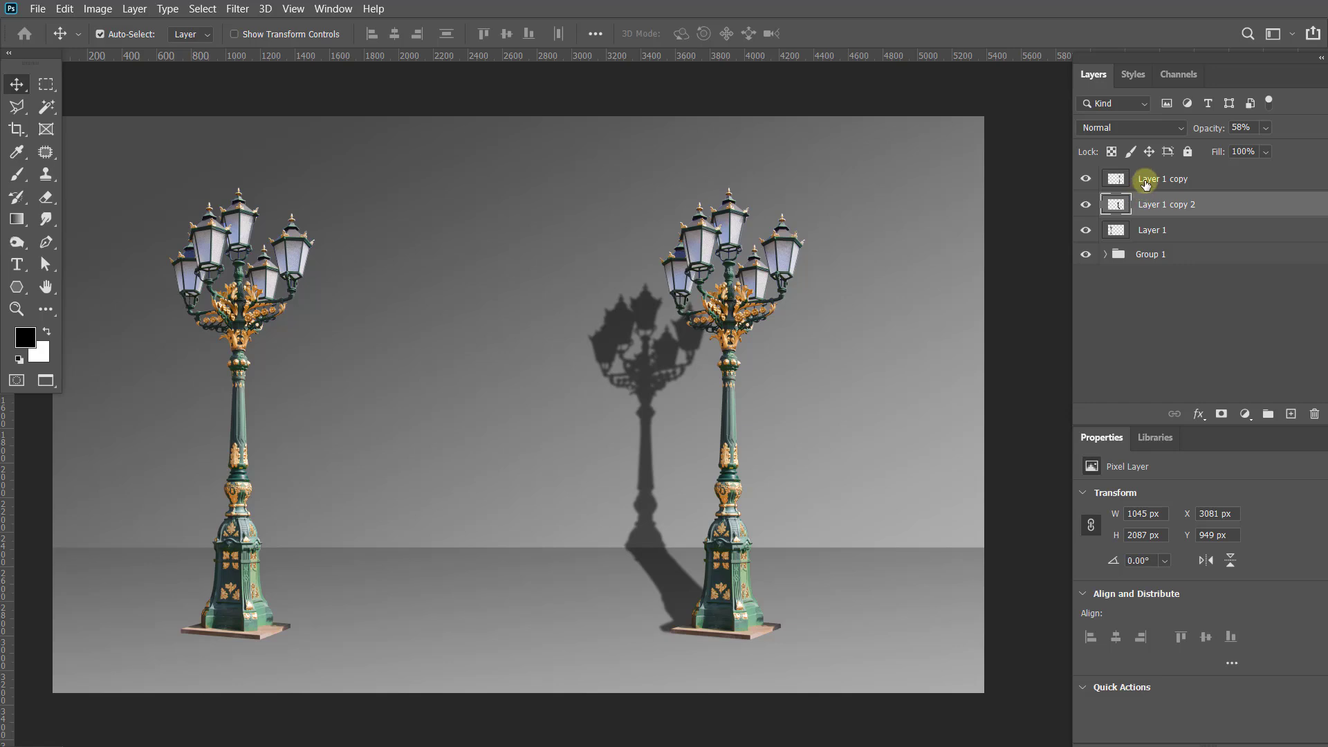
pyautogui.click(1146, 183)
pyautogui.click(1086, 178)
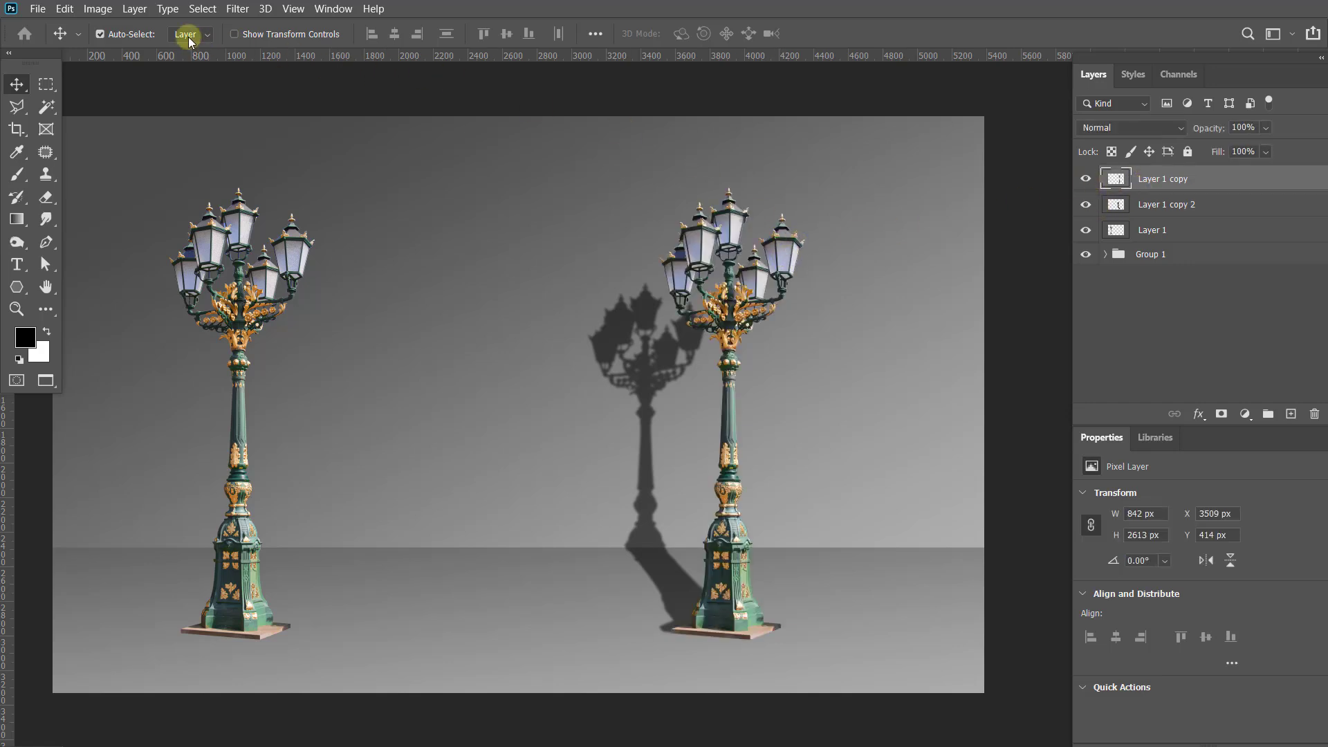
# - Preview a Movie Prime Lens Flare on a lamp bulb, then cancel without applying
pyautogui.click(232, 9)
pyautogui.moveTo(254, 272)
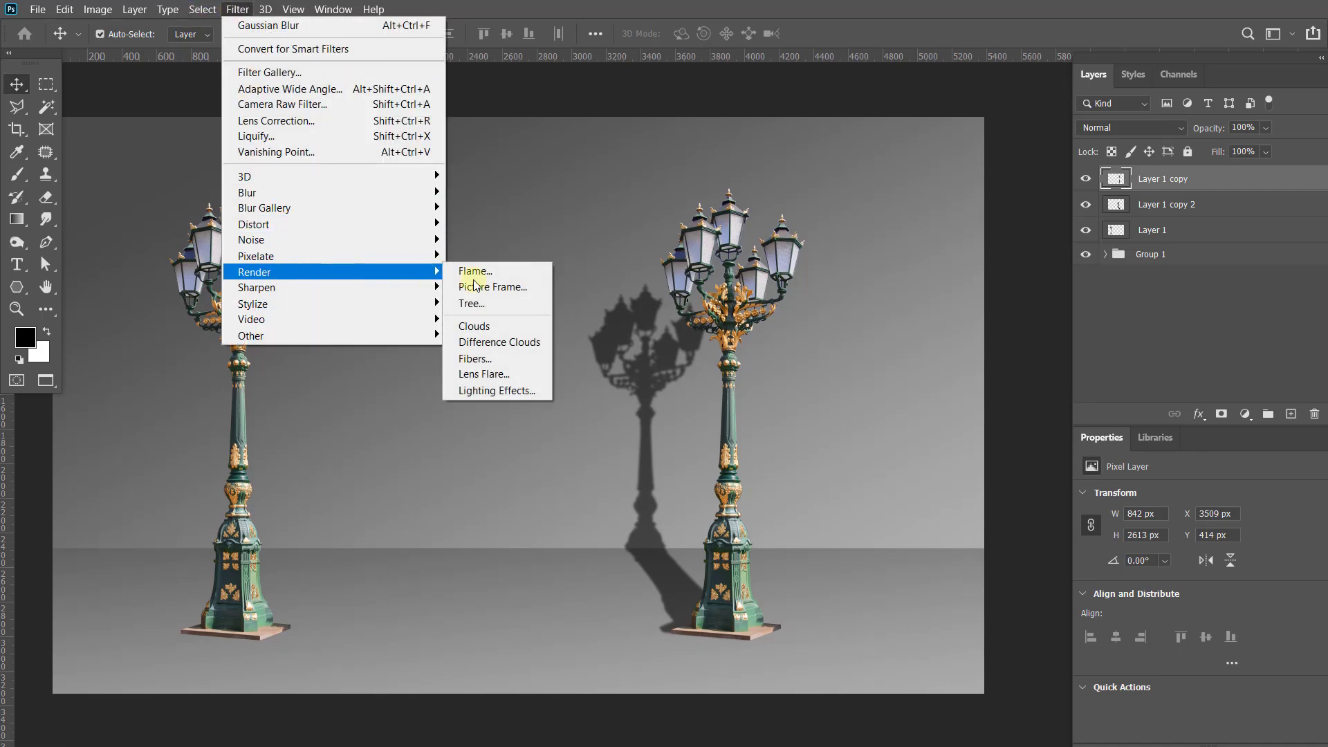
pyautogui.click(497, 374)
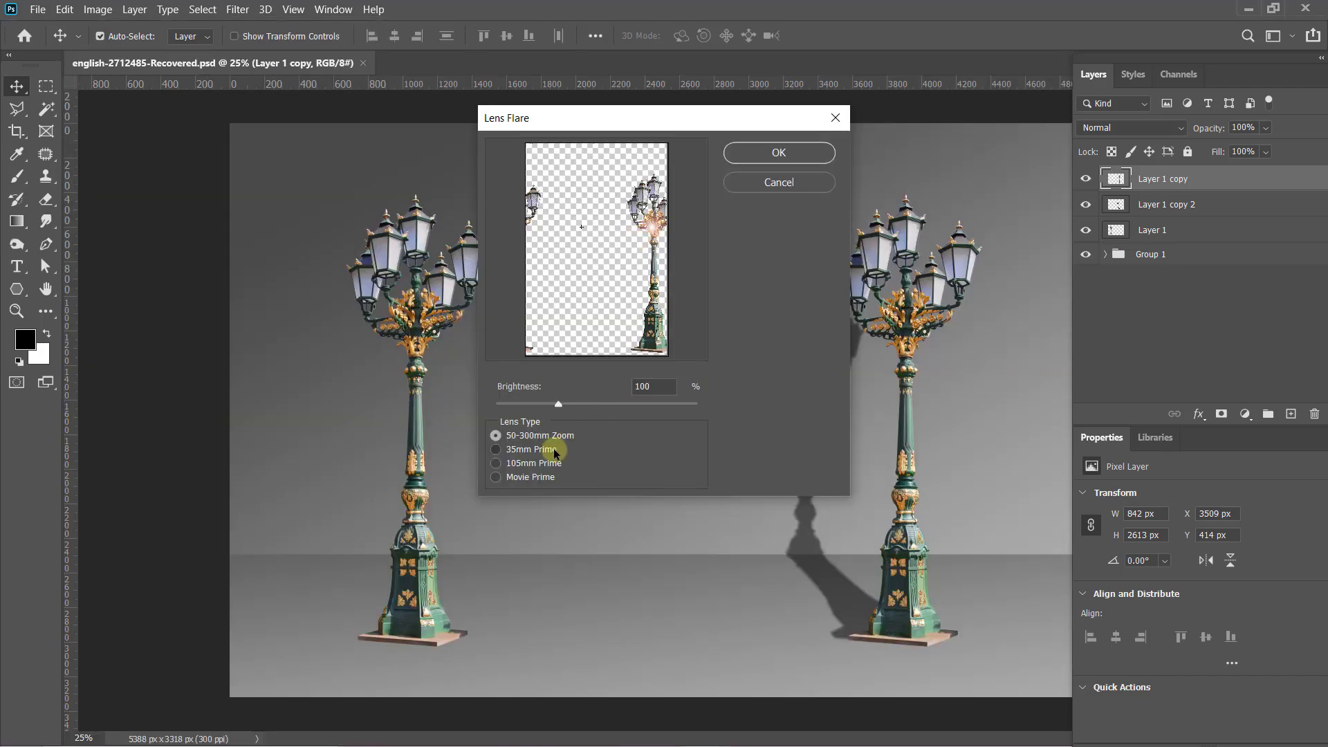
pyautogui.click(555, 451)
pyautogui.click(536, 477)
pyautogui.click(653, 203)
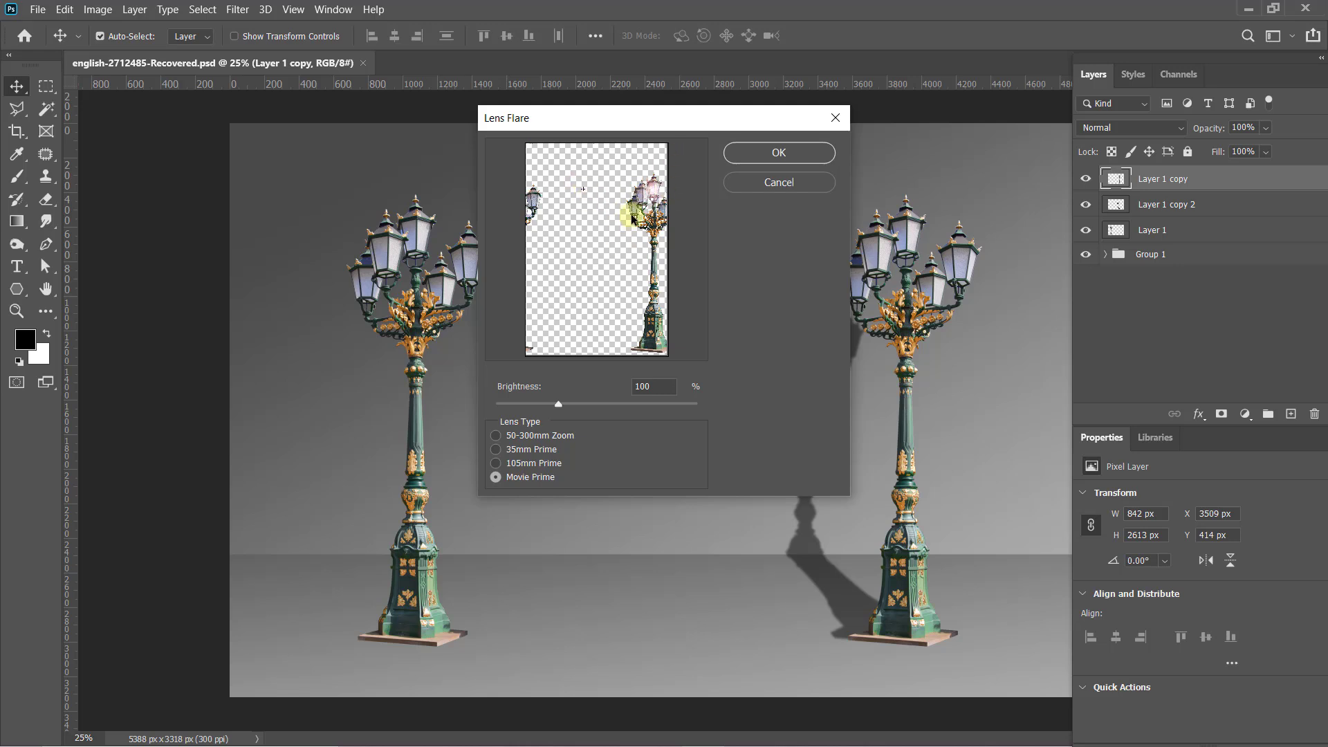
pyautogui.click(767, 183)
# - Add a new black-filled Layer 4 and place a Lens Flare centre toward the right
pyautogui.click(1291, 414)
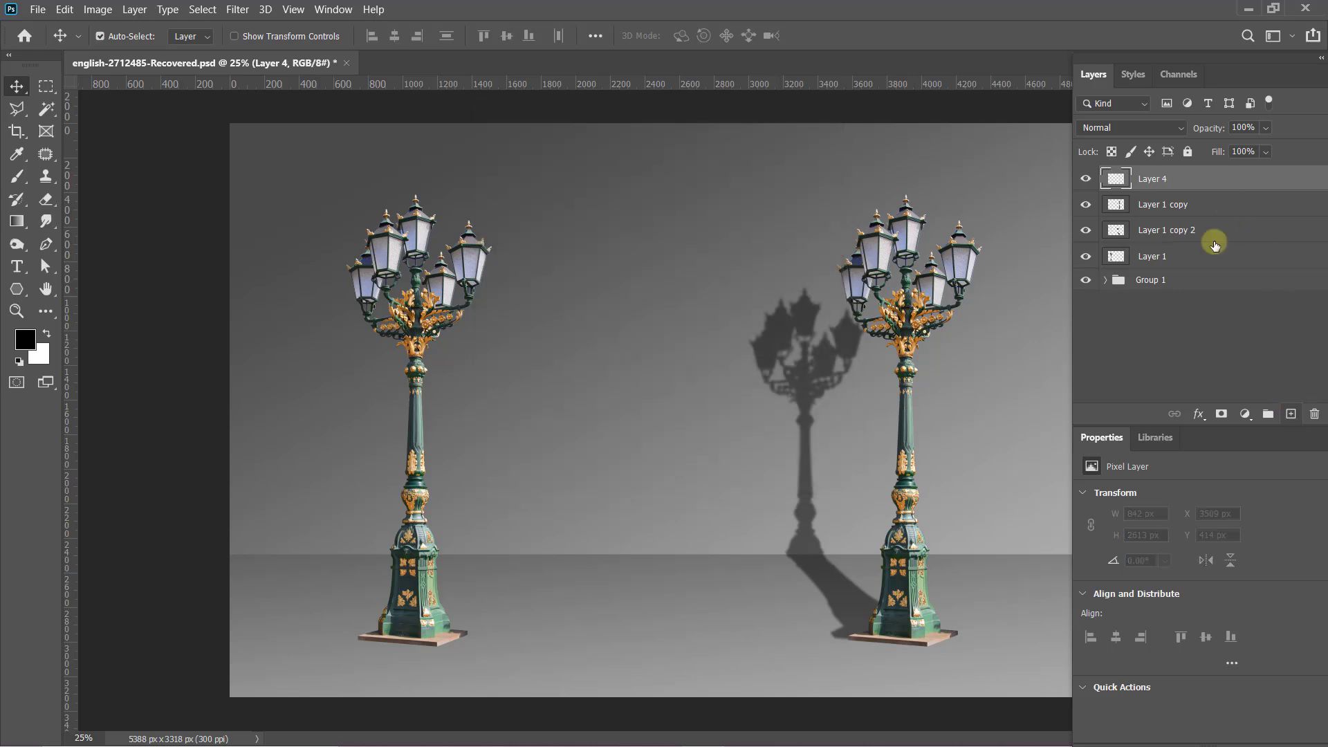
pyautogui.hotkey('alt', 'BackSpace')
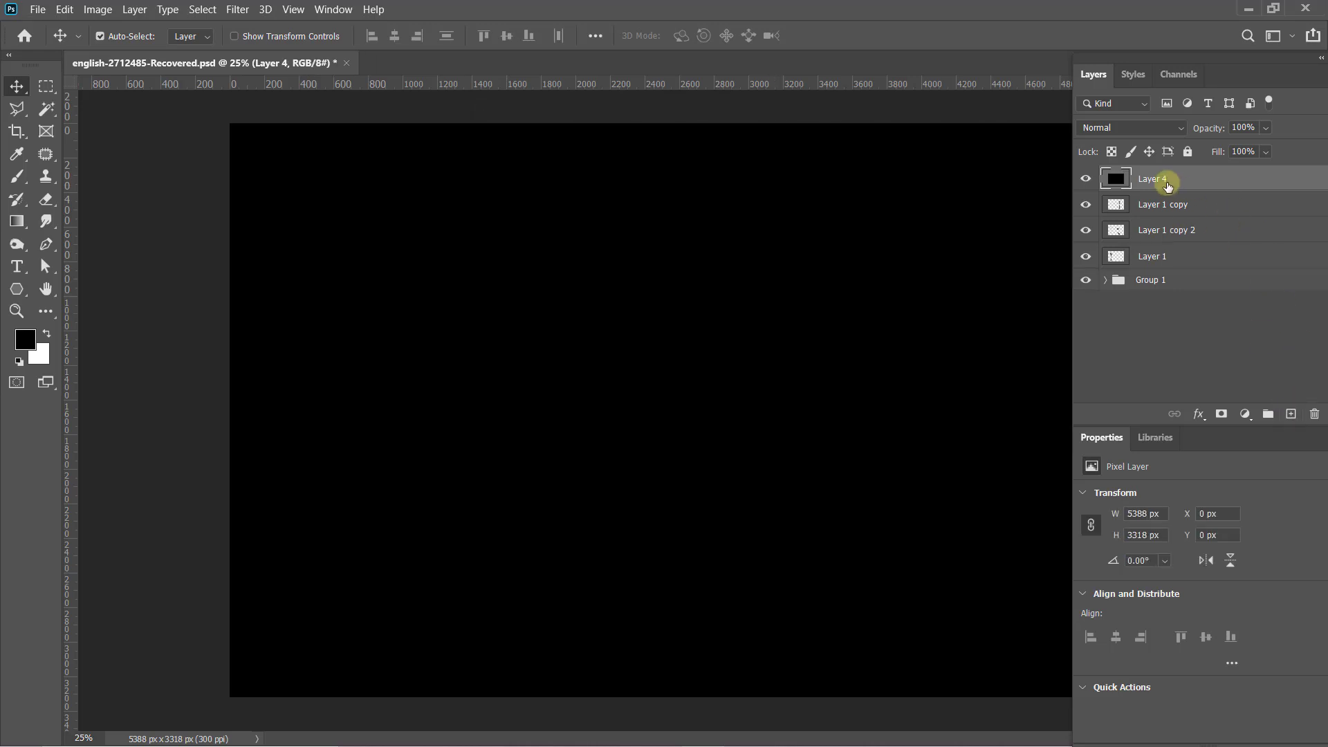
pyautogui.click(237, 9)
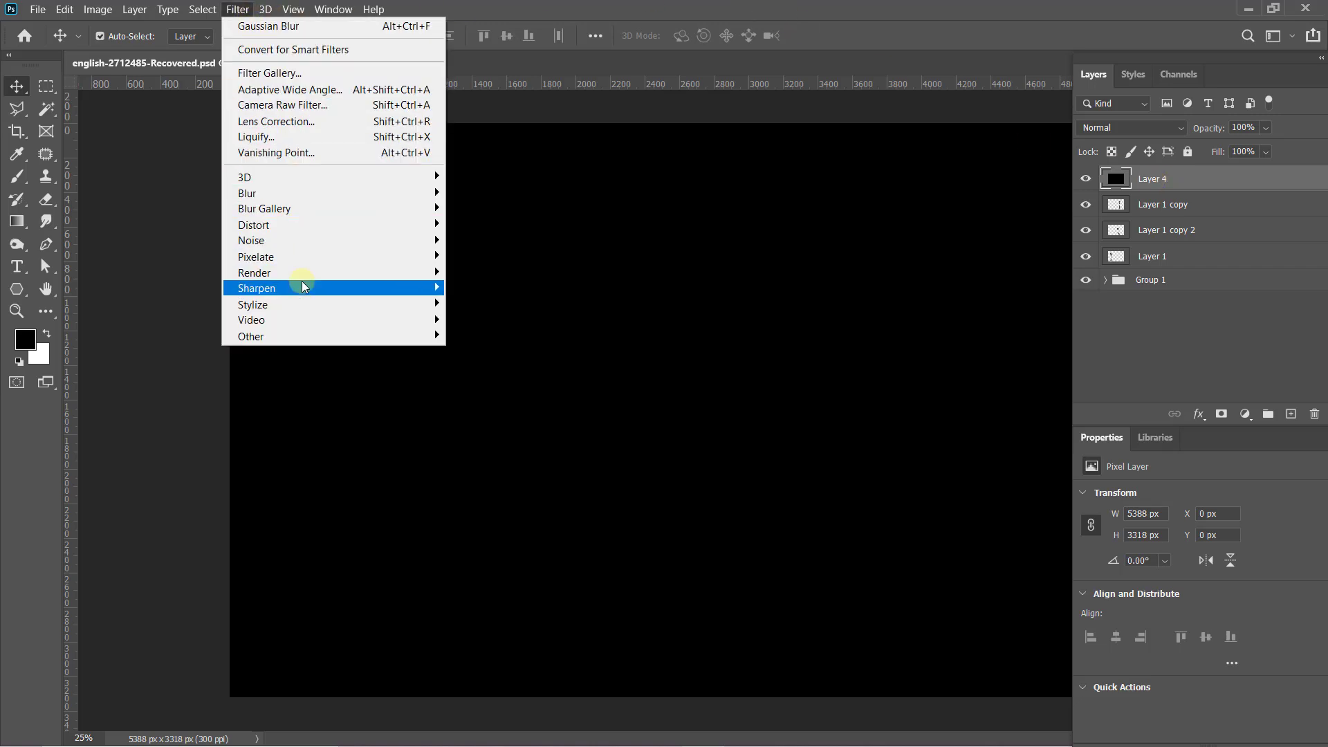
pyautogui.moveTo(255, 272)
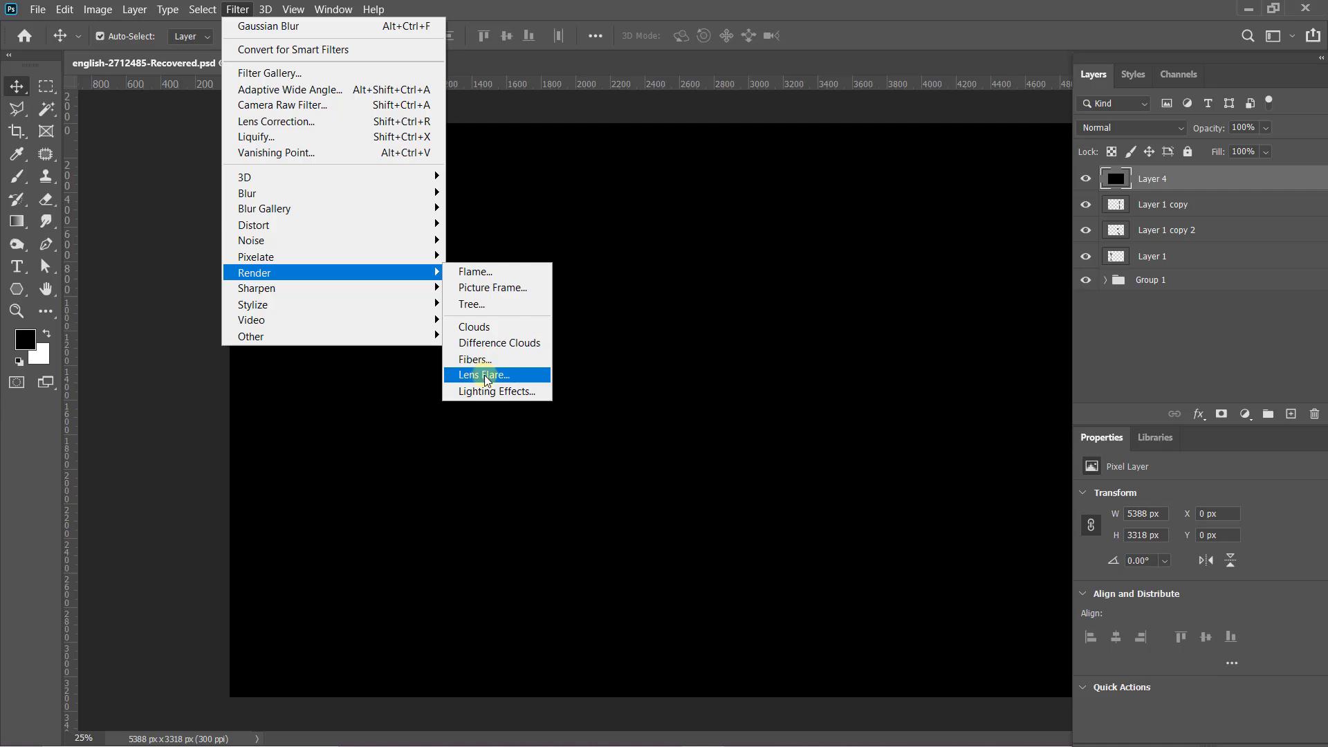
pyautogui.click(484, 374)
pyautogui.click(599, 233)
pyautogui.moveTo(599, 232)
pyautogui.mouseDown()
pyautogui.moveTo(509, 236)
pyautogui.moveTo(634, 282)
pyautogui.mouseUp()
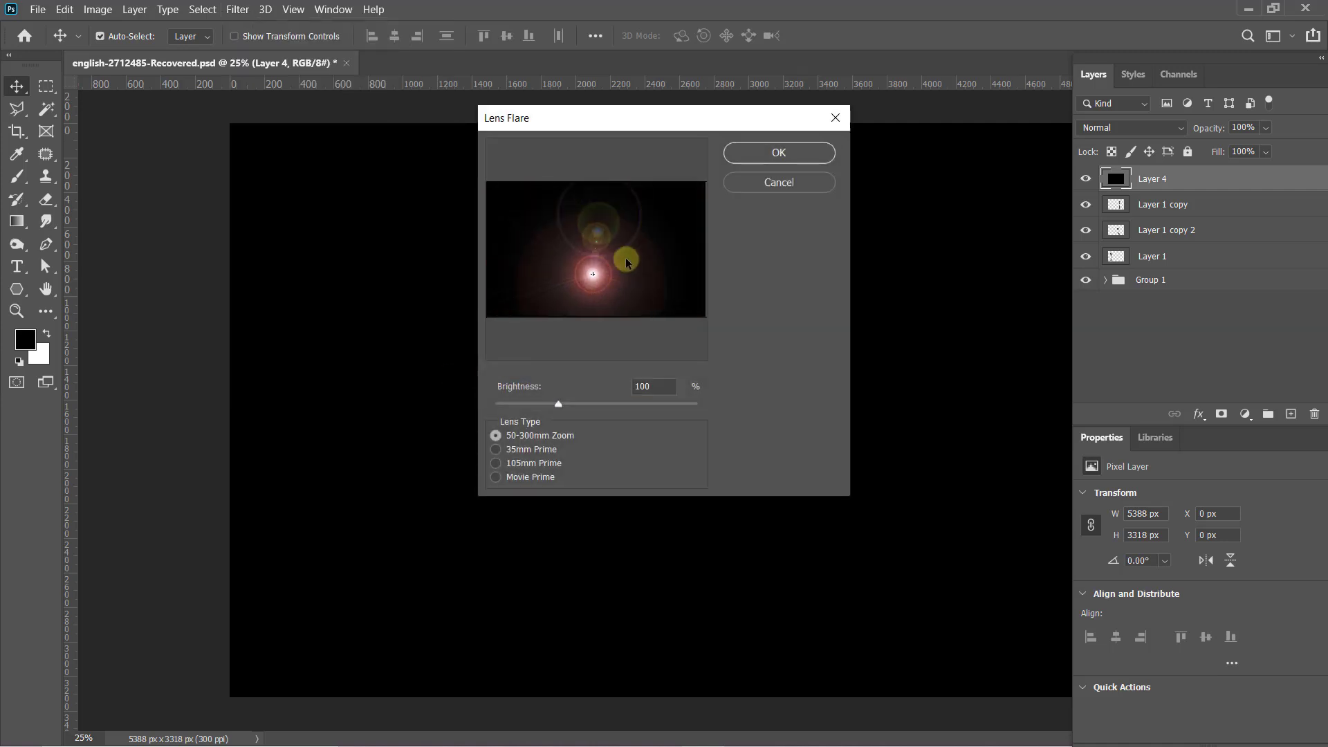
# - Compare 35mm and zoom flare lenses while adjusting brightness to about 137
pyautogui.click(533, 449)
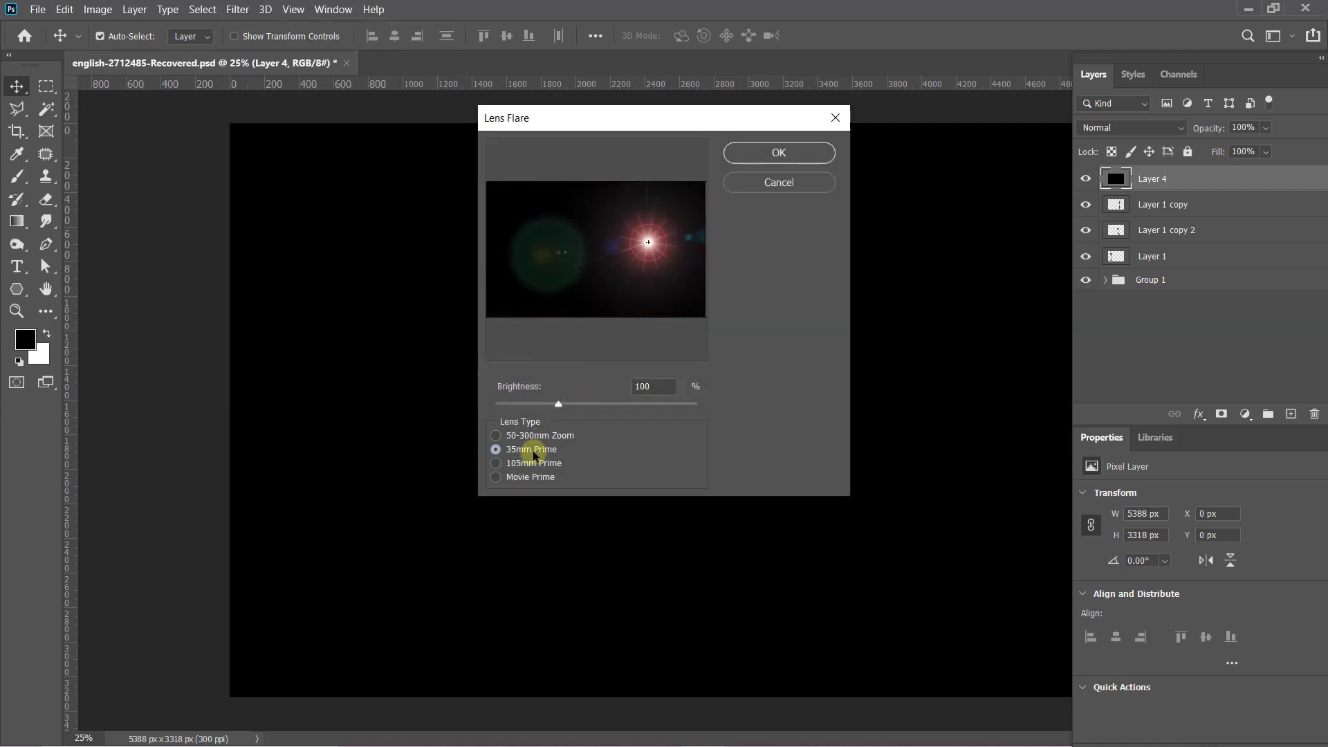
pyautogui.click(512, 435)
pyautogui.moveTo(558, 408); pyautogui.dragTo(585, 404)
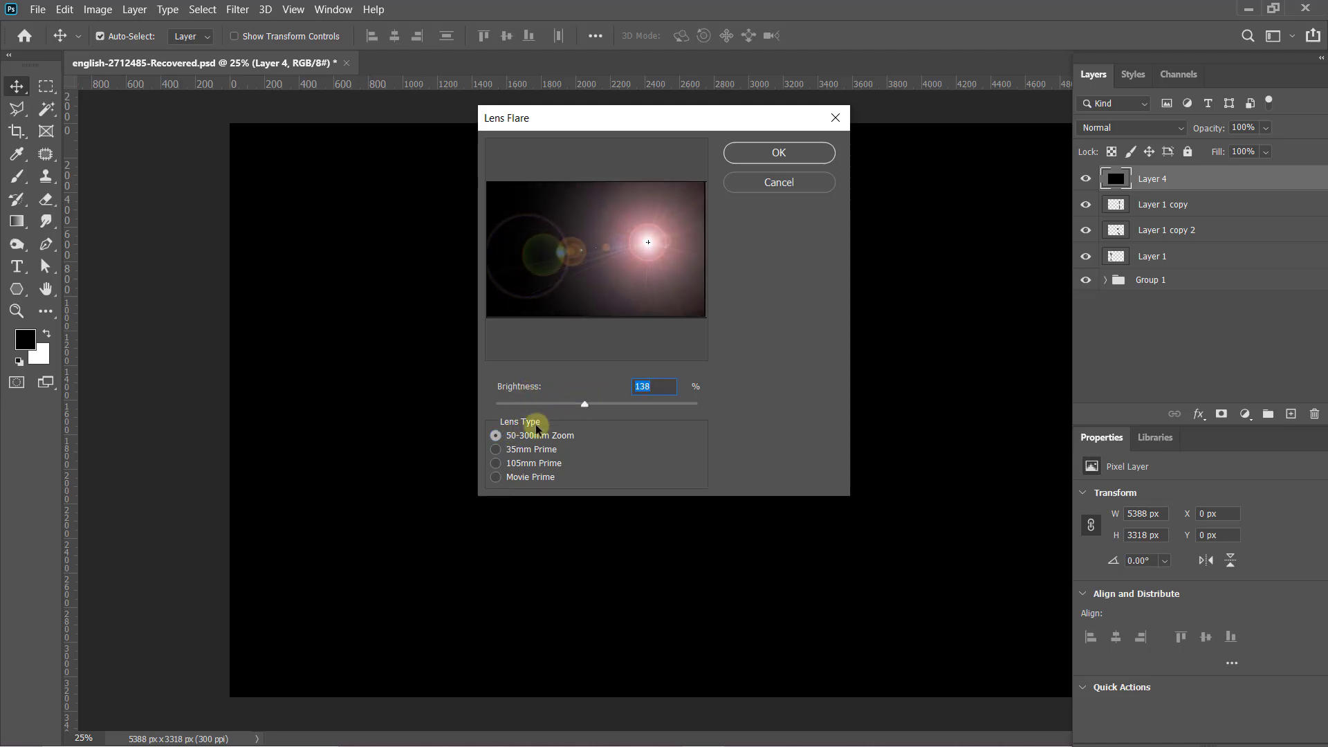
pyautogui.click(527, 448)
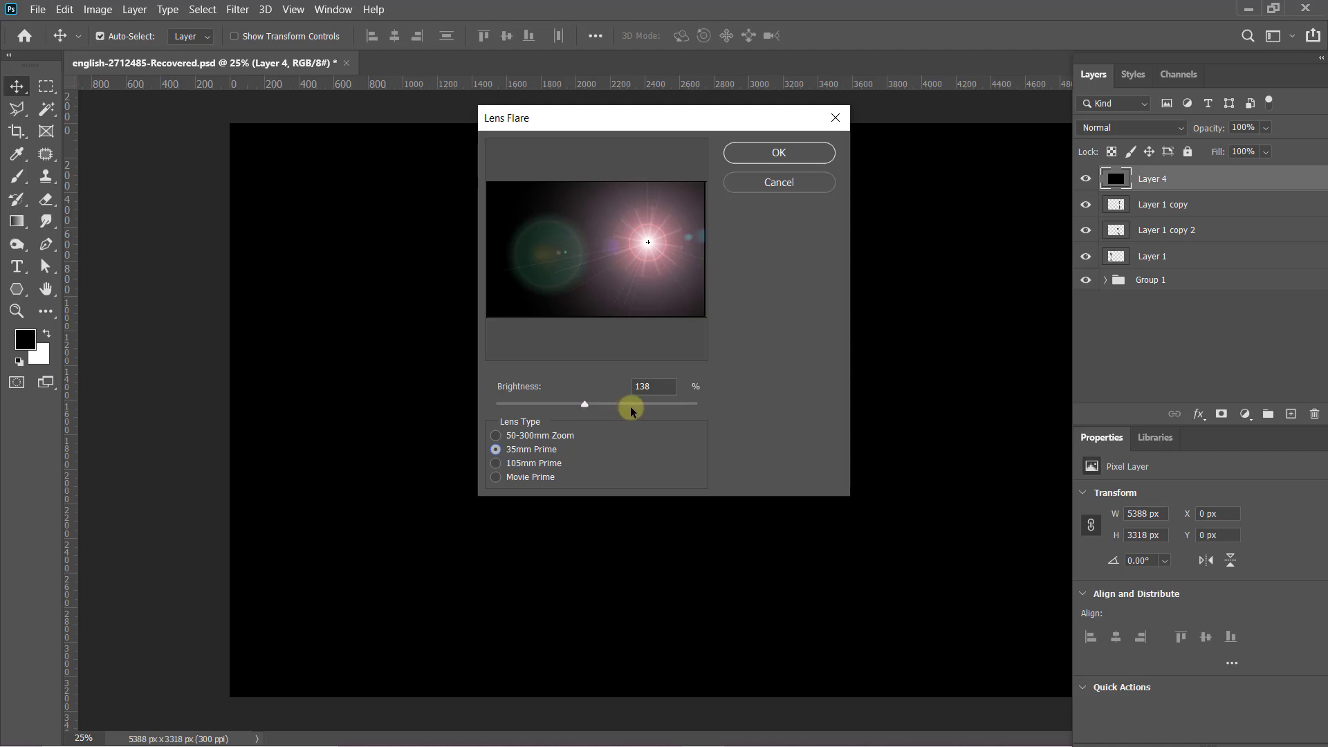
pyautogui.moveTo(592, 409)
pyautogui.mouseDown()
pyautogui.moveTo(581, 394)
pyautogui.moveTo(526, 394)
pyautogui.mouseUp()
# - Settle on the Movie Prime lens at brightness 44 and apply the flare
pyautogui.click(533, 461)
pyautogui.click(513, 477)
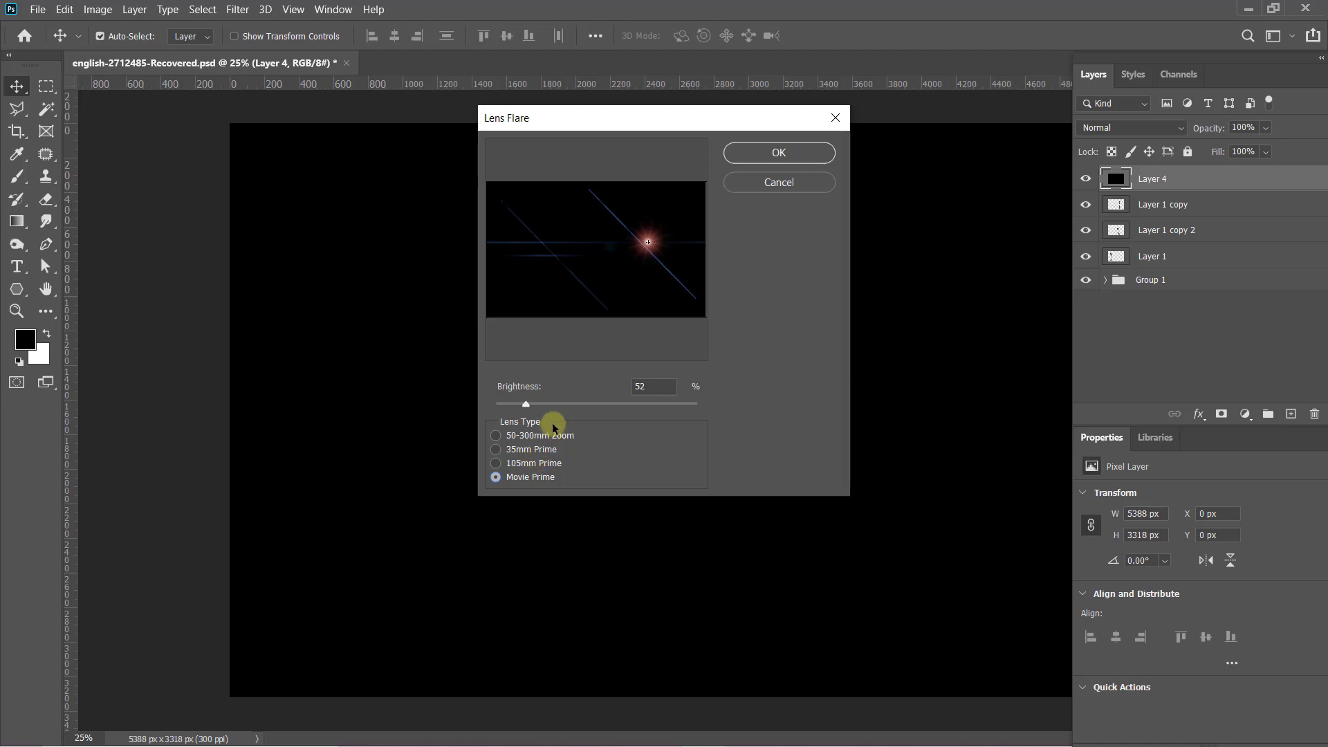
pyautogui.click(526, 451)
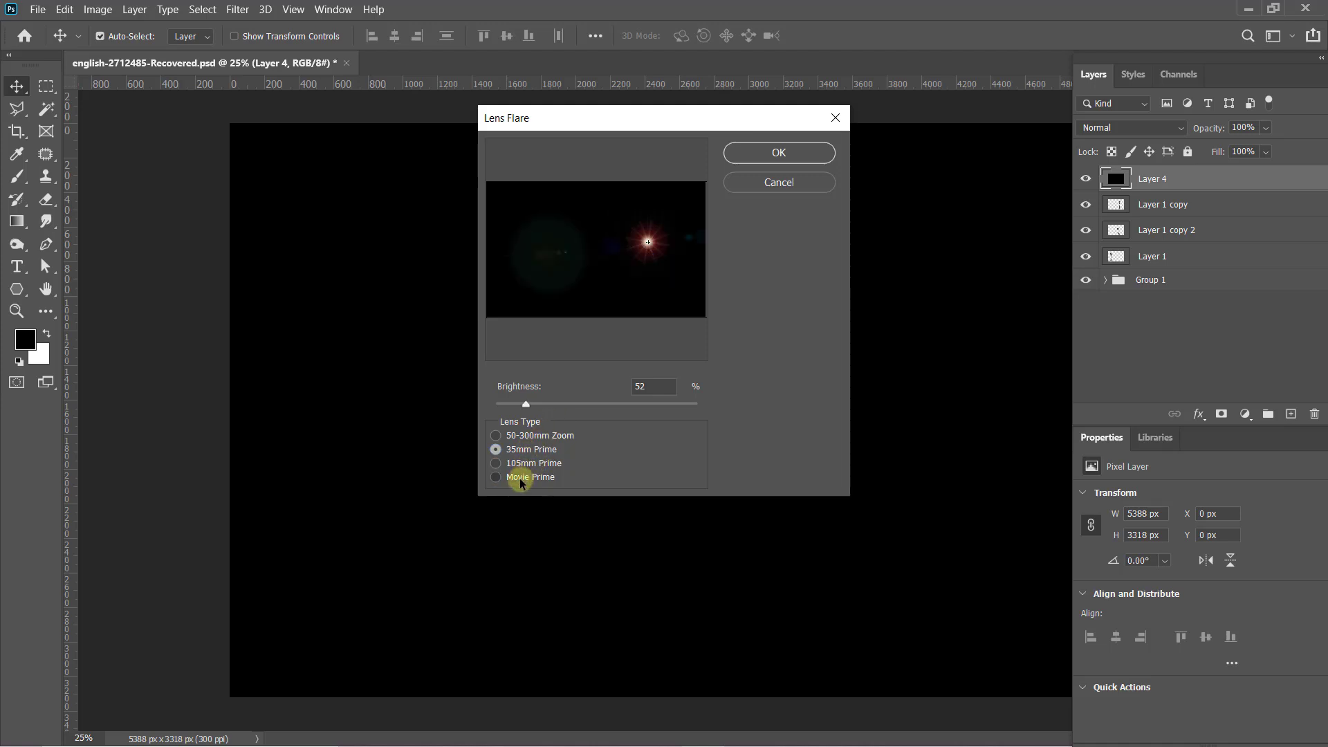
pyautogui.click(520, 478)
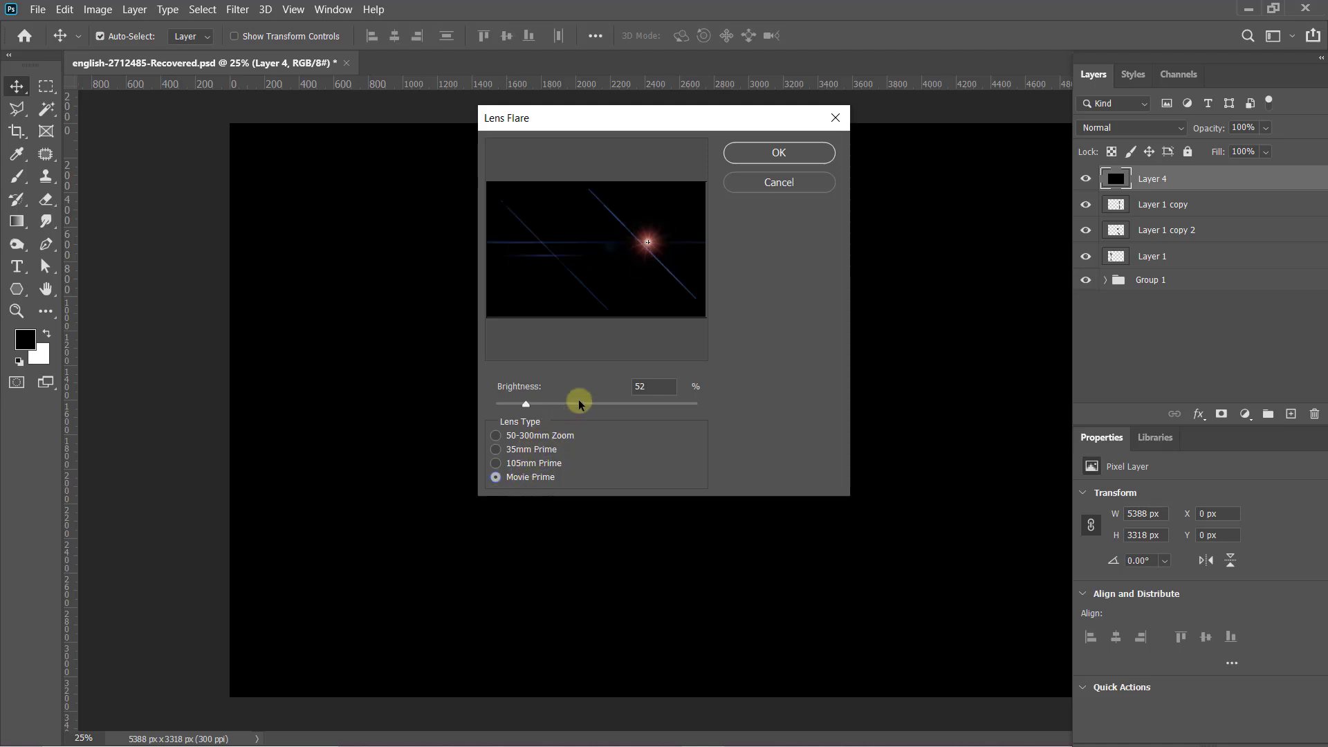
pyautogui.click(514, 463)
pyautogui.moveTo(525, 406); pyautogui.dragTo(522, 404)
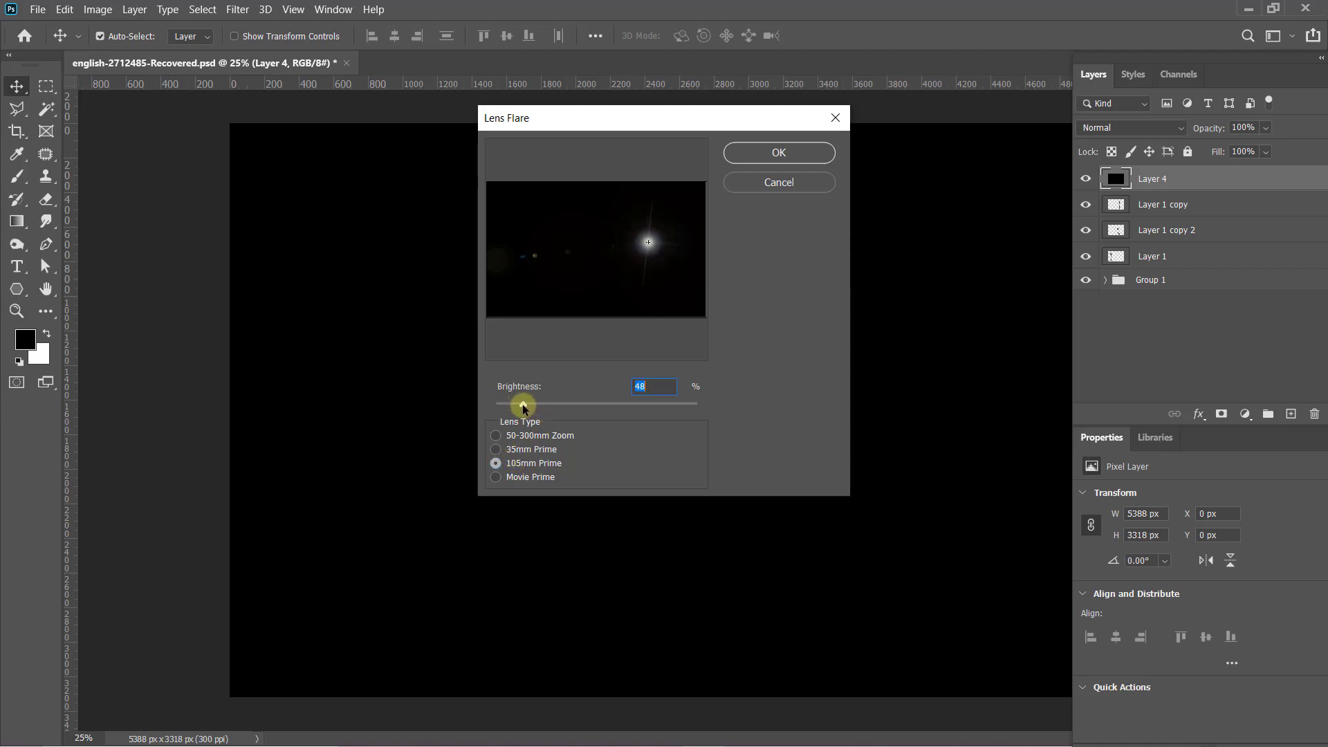
pyautogui.click(516, 475)
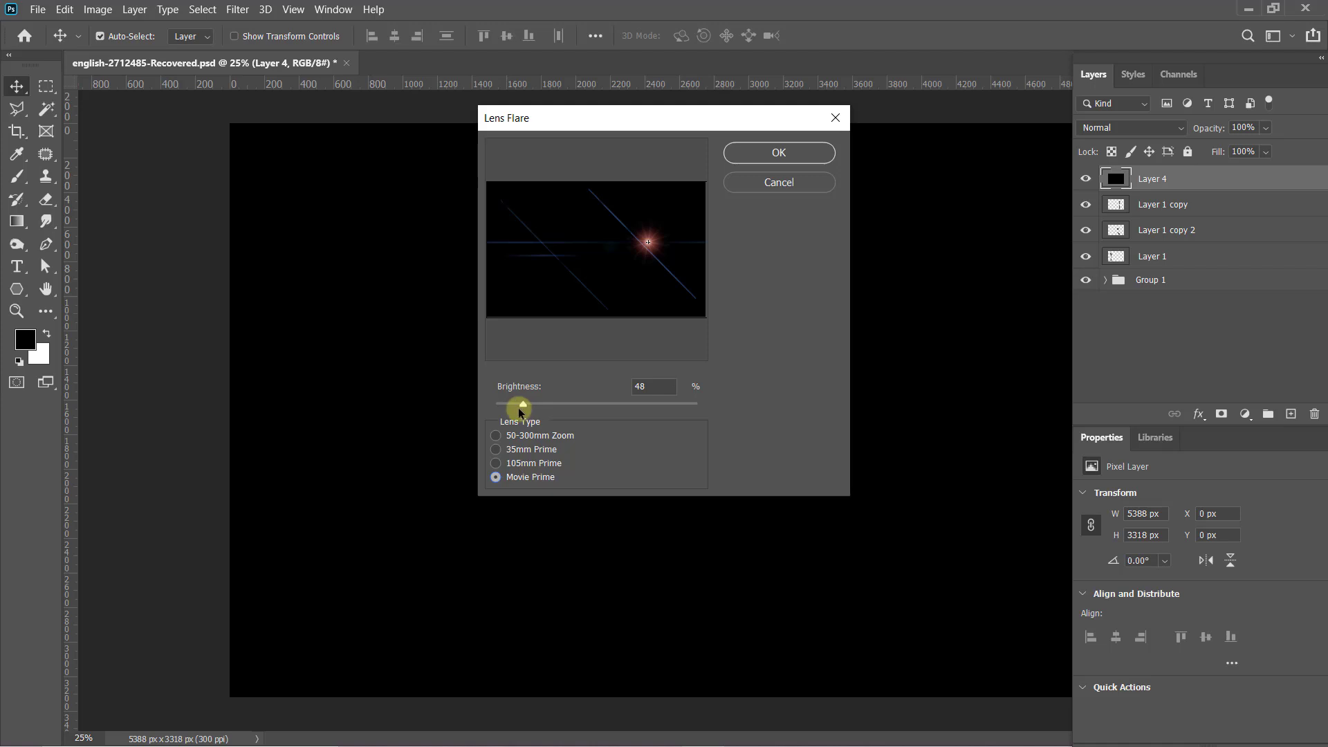
pyautogui.moveTo(521, 405); pyautogui.dragTo(520, 405)
pyautogui.click(800, 152)
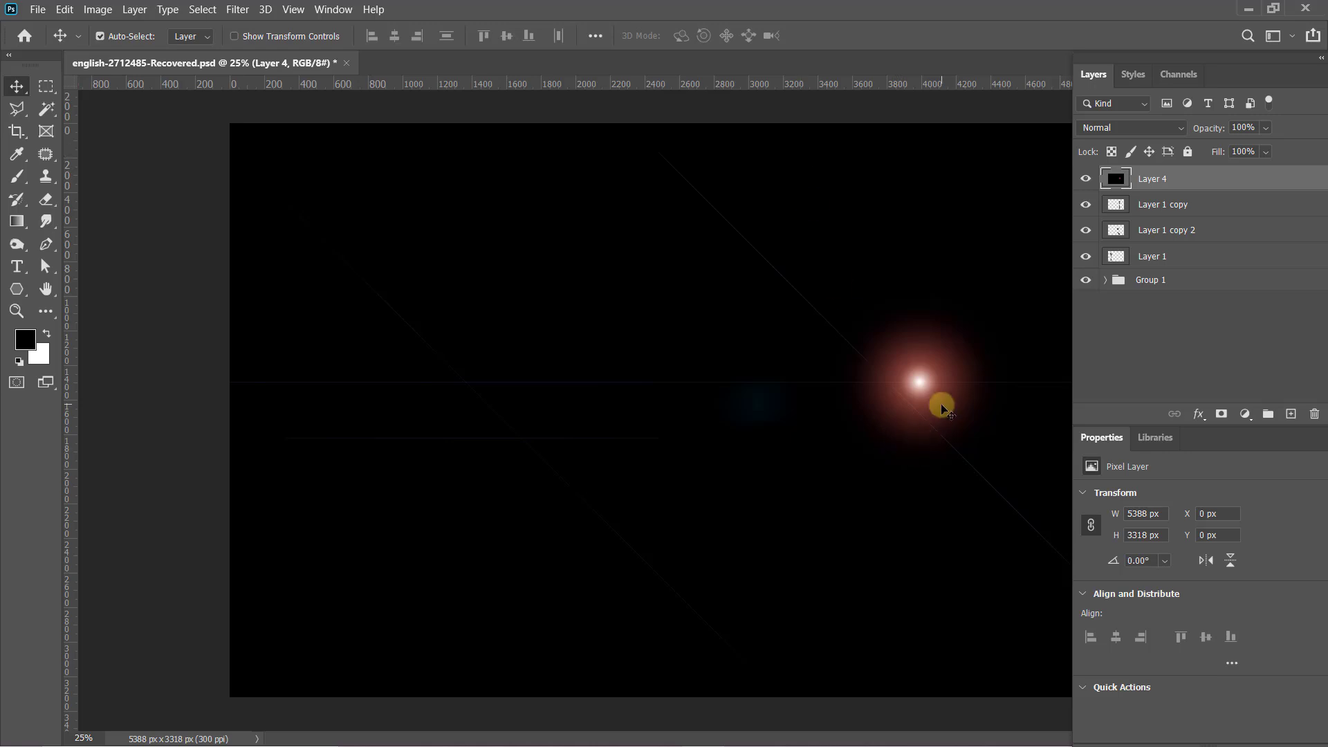
# - Add a second lens flare with the 105mm Prime lens, centred below and left of the first
pyautogui.click(238, 9)
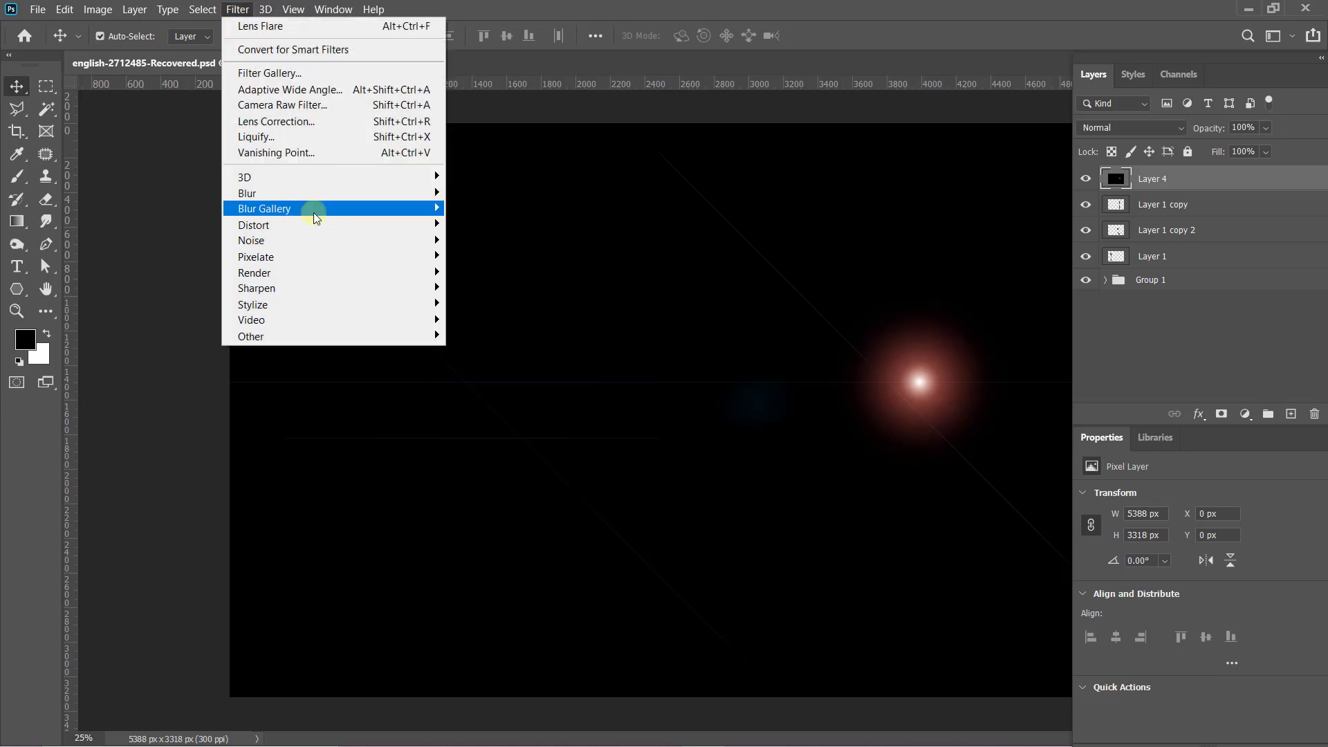
pyautogui.moveTo(332, 271)
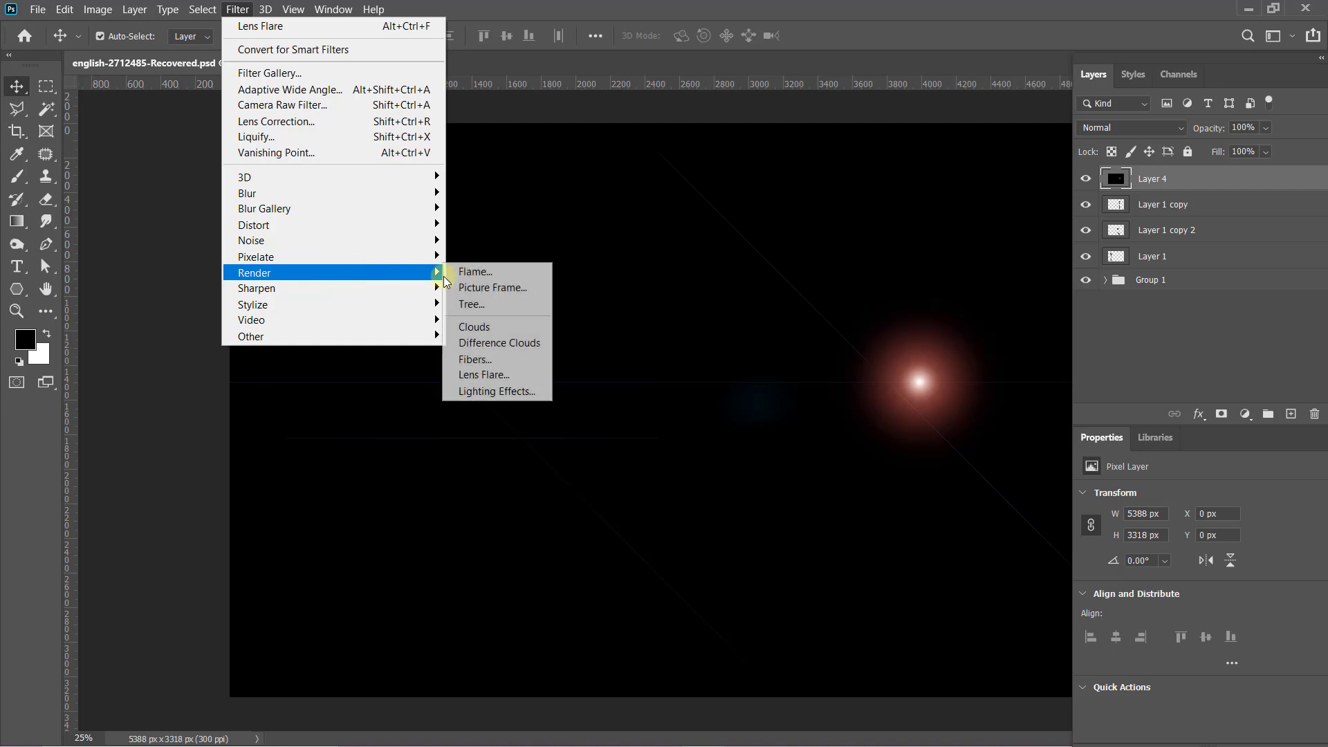
pyautogui.click(481, 374)
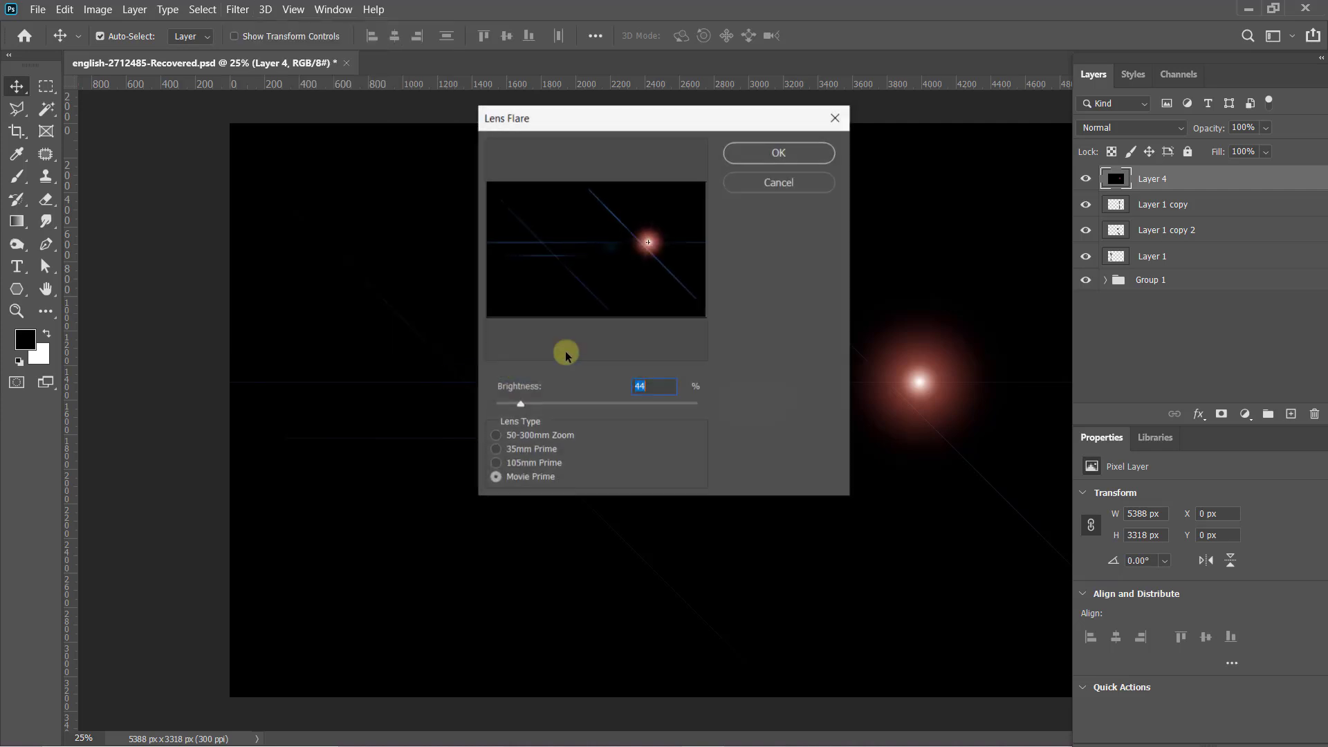
pyautogui.click(524, 460)
pyautogui.moveTo(648, 247); pyautogui.dragTo(611, 275)
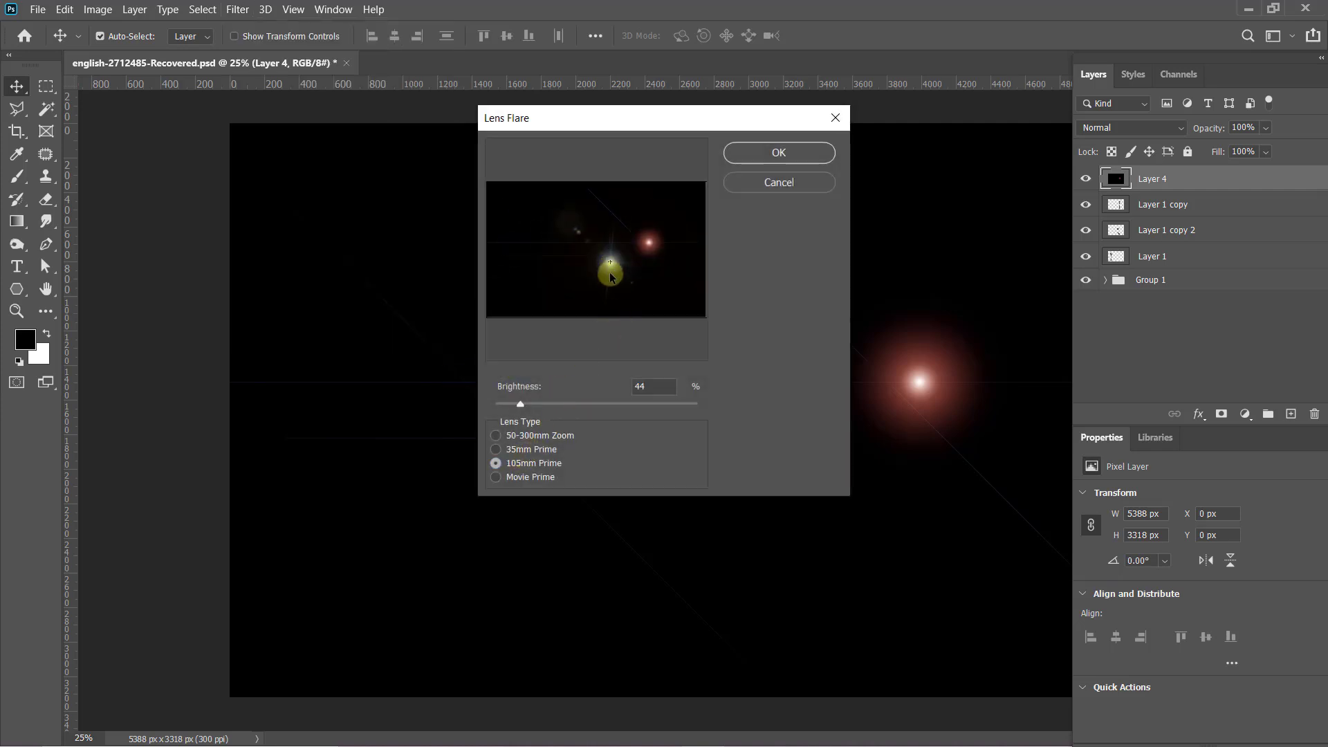
pyautogui.click(771, 152)
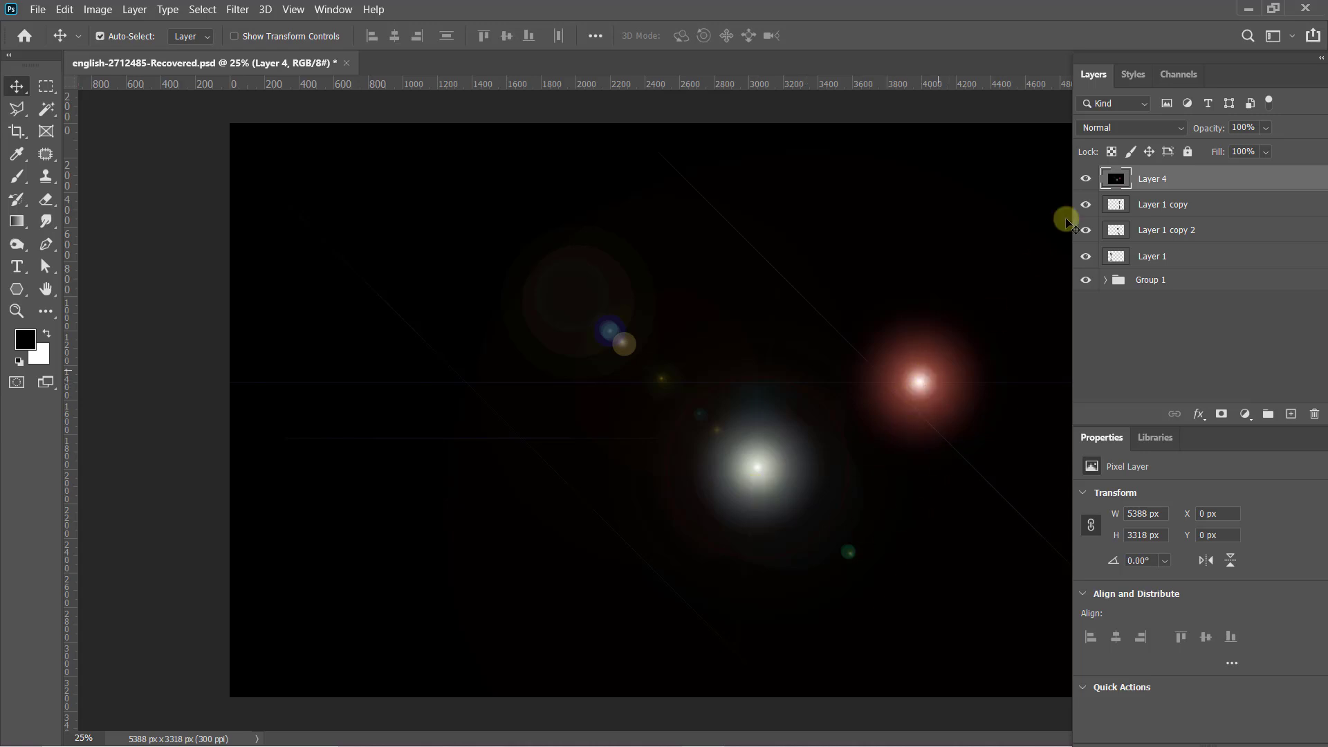
pyautogui.click(1121, 128)
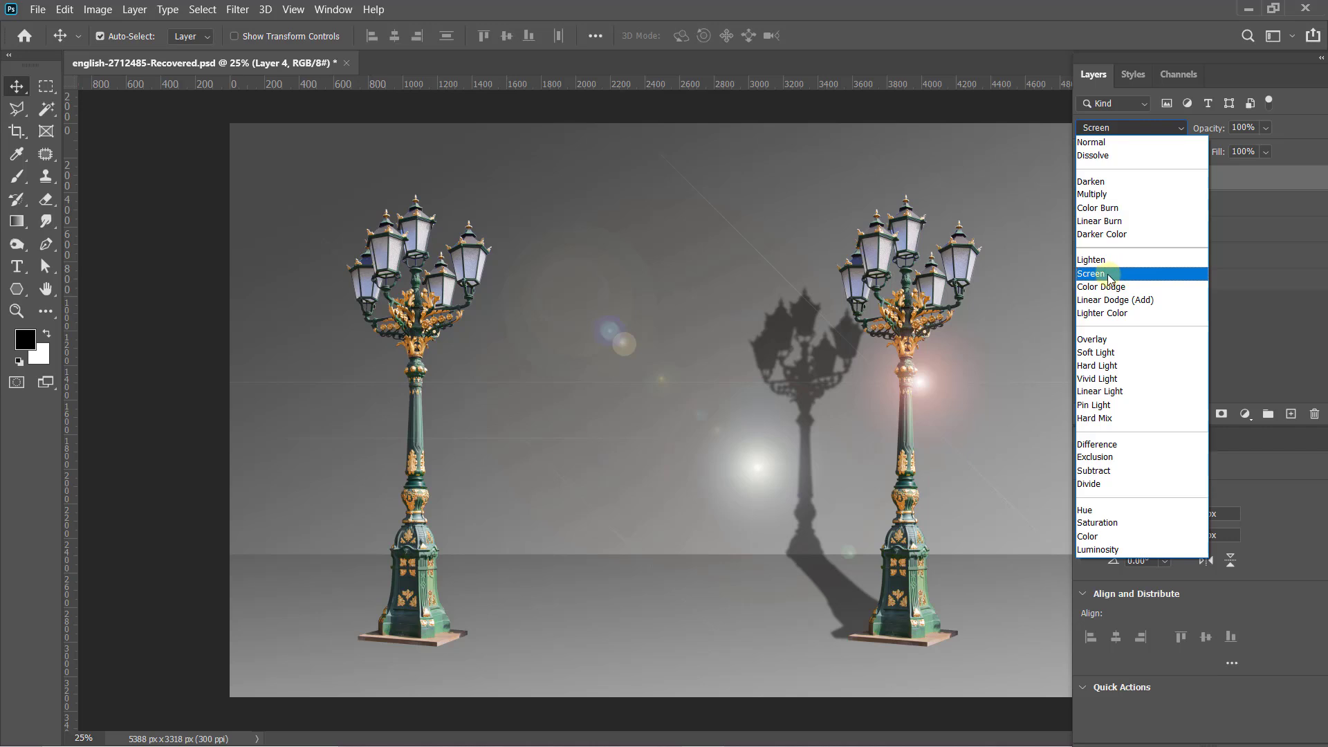
# - Set Layer 4 to Screen and drag the flares so the red glow sits on the right lamp's outer bulb
pyautogui.click(1114, 274)
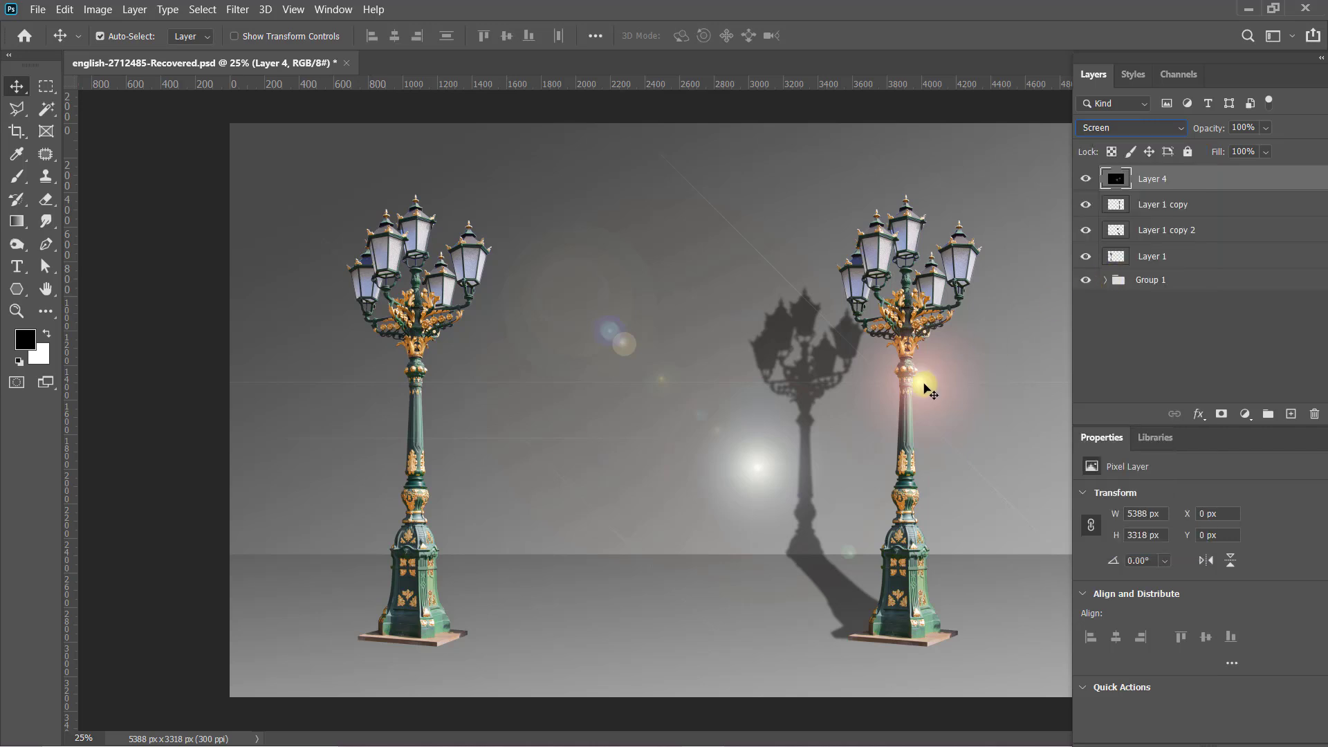
pyautogui.moveTo(918, 380)
pyautogui.mouseDown()
pyautogui.moveTo(967, 278)
pyautogui.moveTo(1100, 186)
pyautogui.mouseUp()
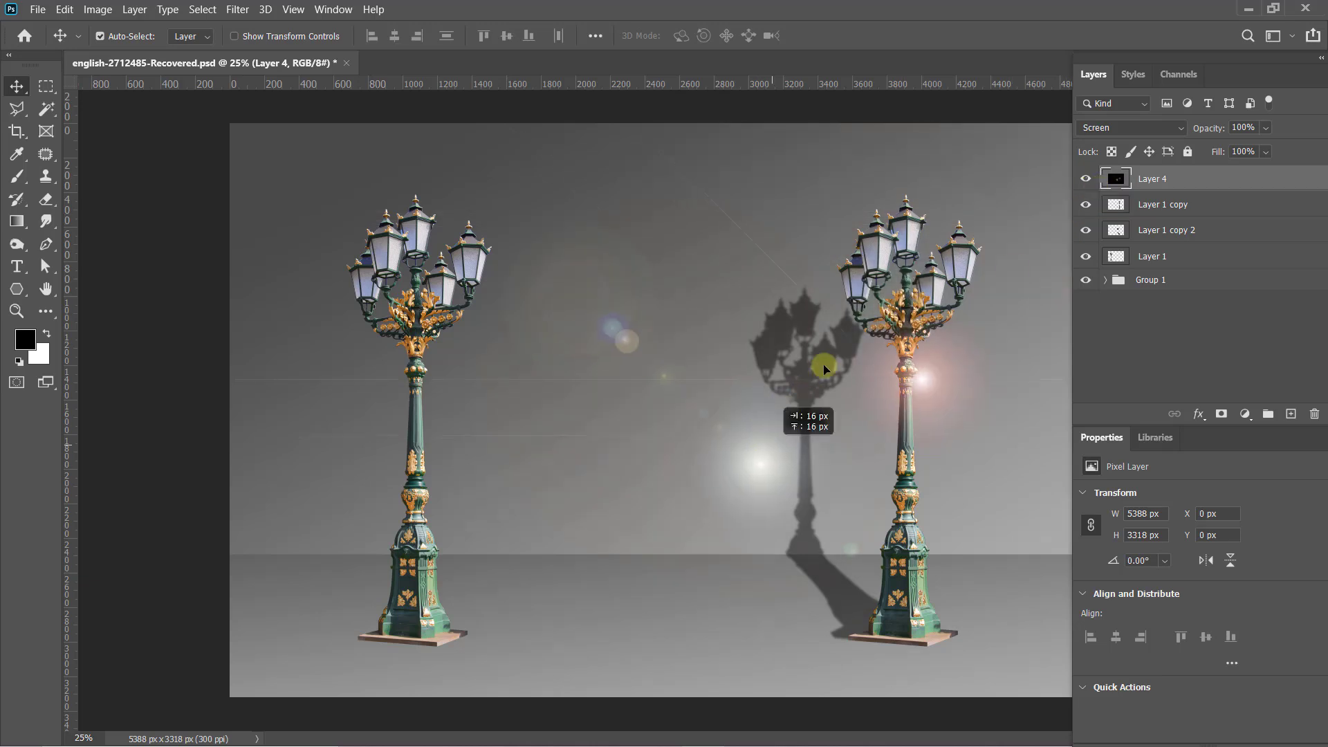
pyautogui.moveTo(1100, 186)
pyautogui.mouseDown()
pyautogui.moveTo(890, 253)
pyautogui.moveTo(802, 356)
pyautogui.mouseUp()
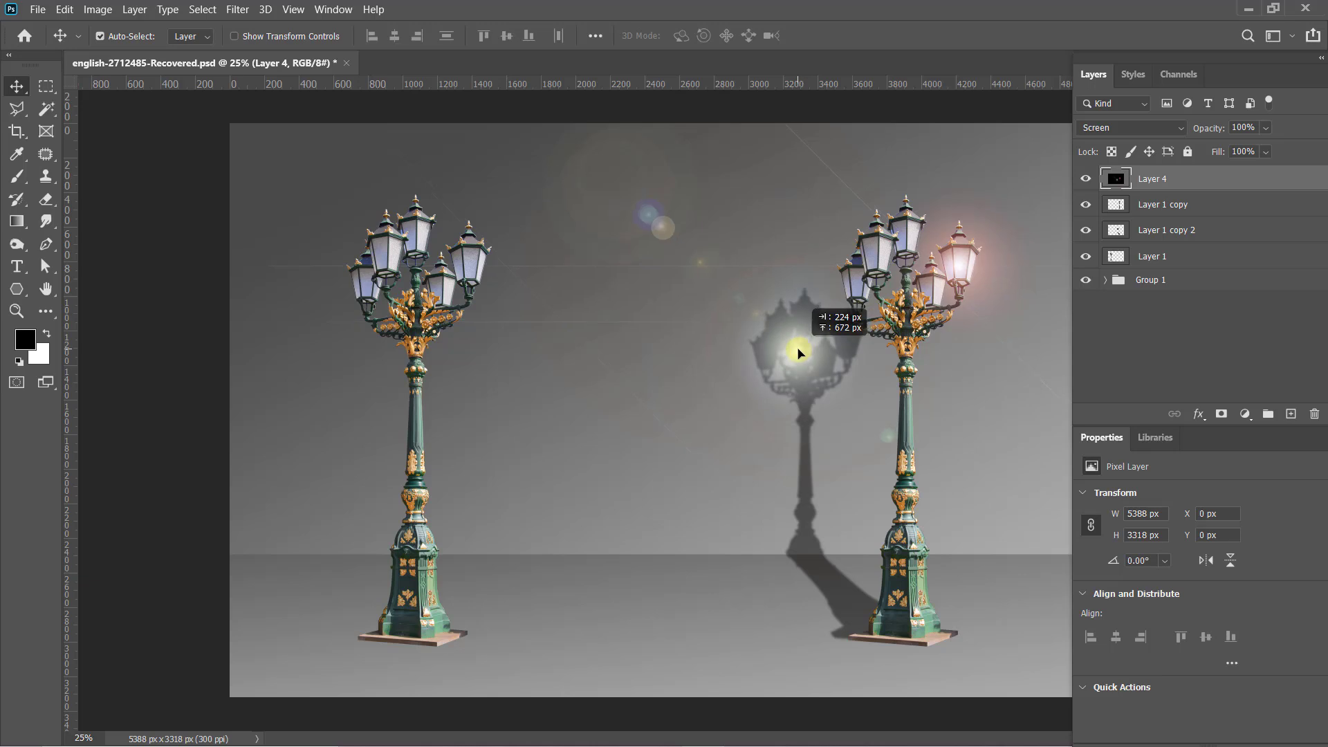
pyautogui.moveTo(803, 355); pyautogui.dragTo(799, 353)
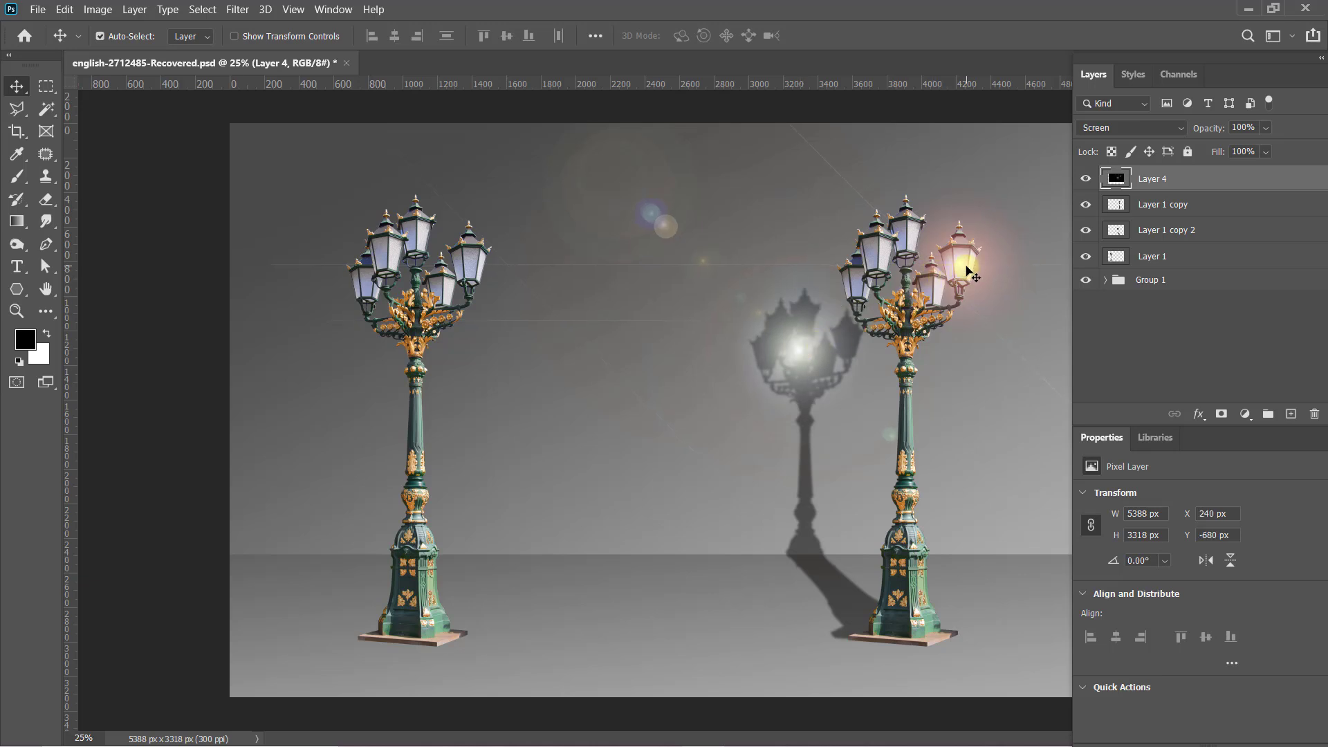
pyautogui.moveTo(964, 267); pyautogui.dragTo(953, 271)
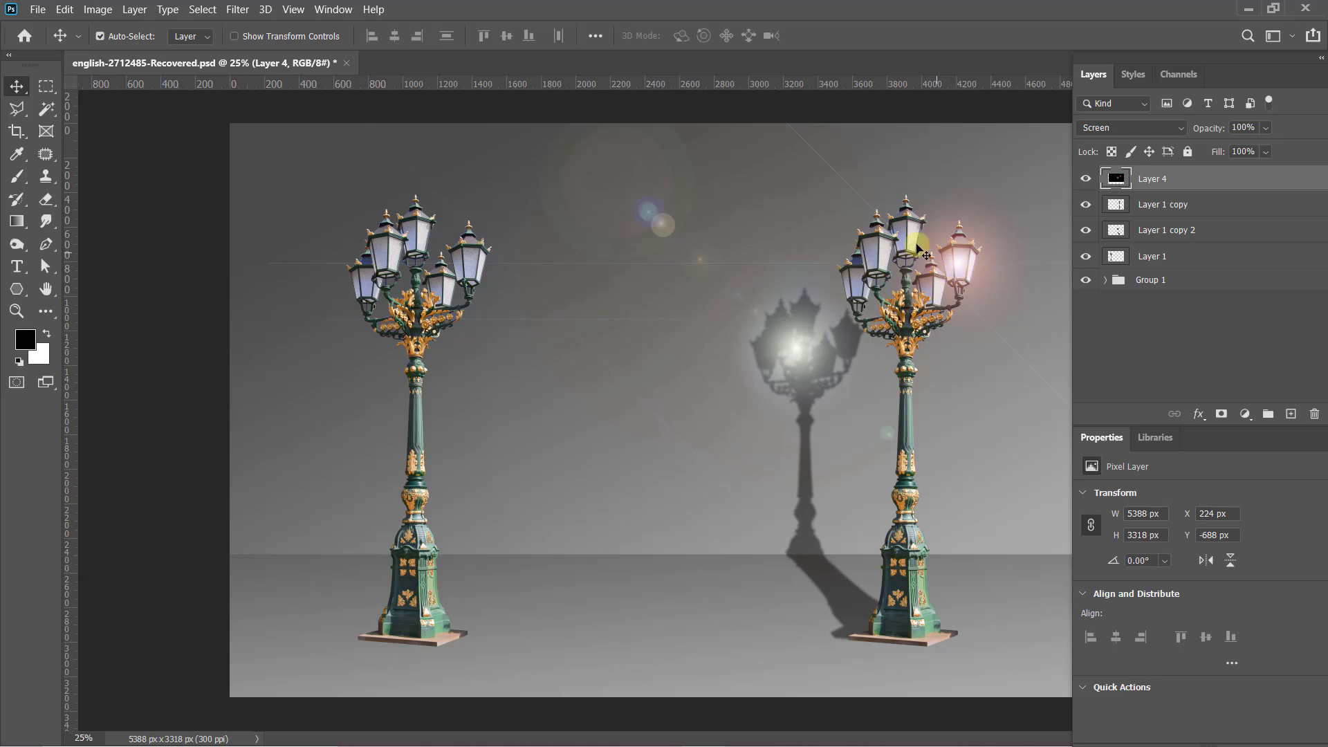
pyautogui.moveTo(830, 343); pyautogui.dragTo(586, 374)
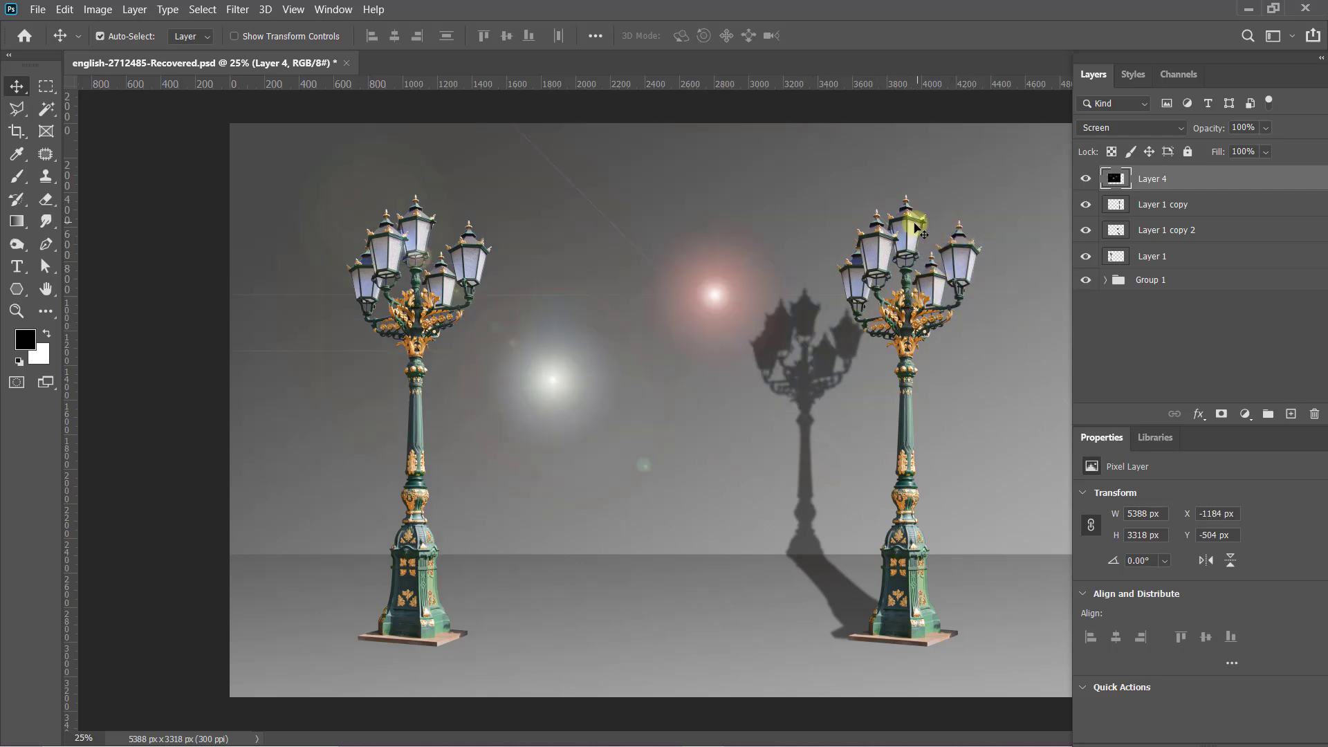
pyautogui.moveTo(858, 302); pyautogui.dragTo(940, 240)
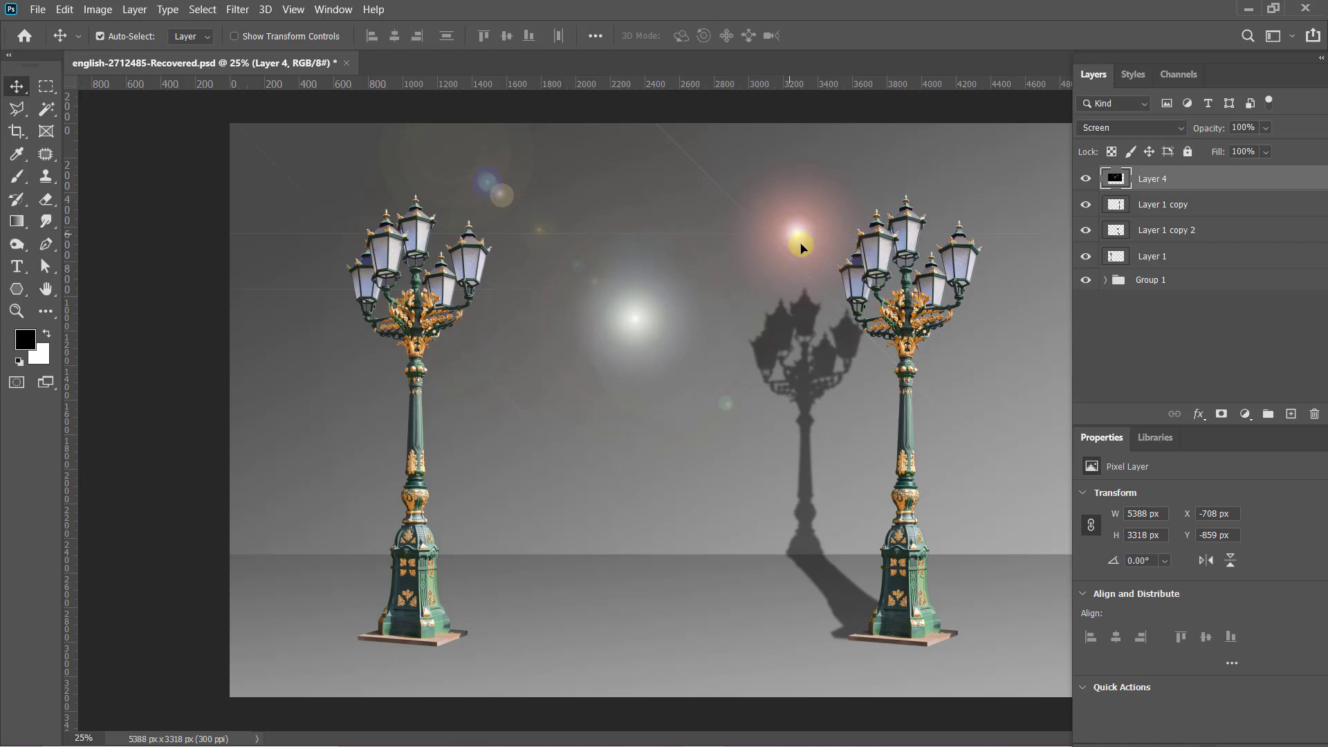
pyautogui.moveTo(800, 247); pyautogui.dragTo(957, 286)
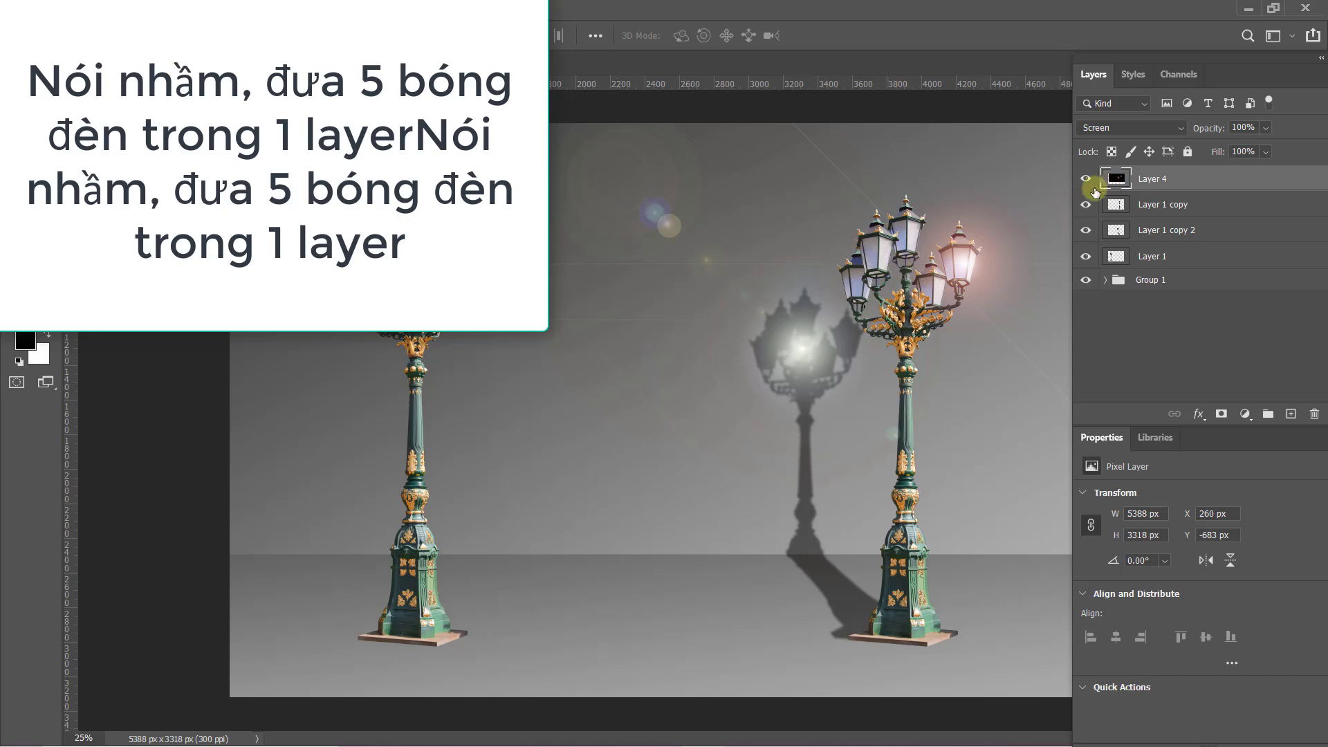
# - Fill Layer 4 with white, then black, clearing the flares
pyautogui.hotkey('ctrl', 'BackSpace')
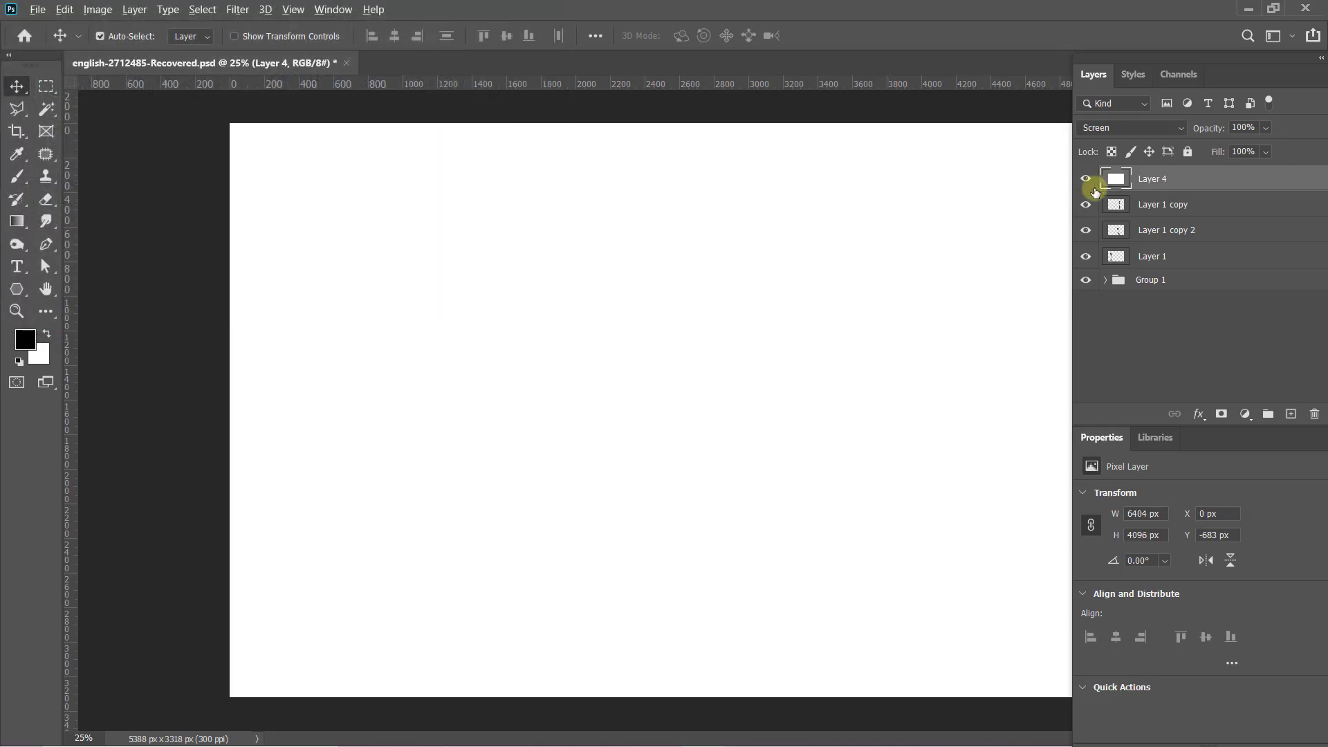
pyautogui.hotkey('alt', 'BackSpace')
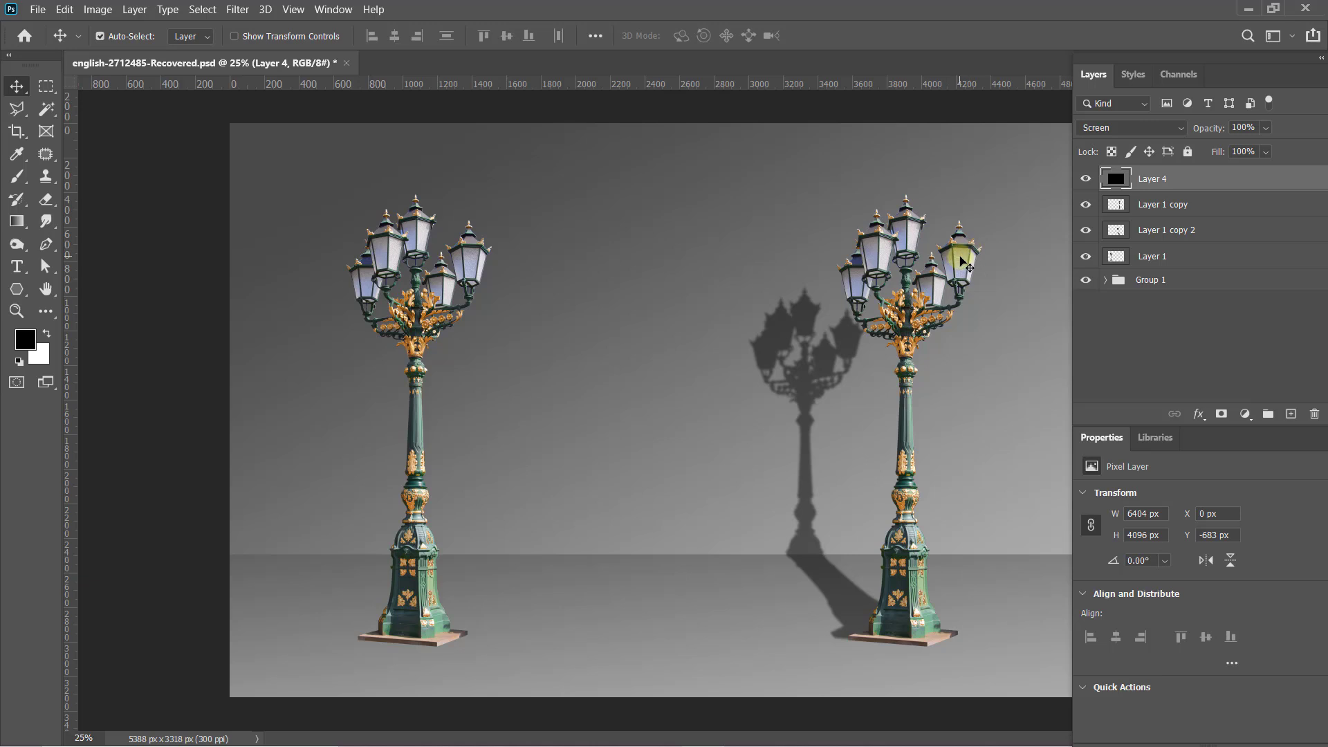
pyautogui.click(339, 8)
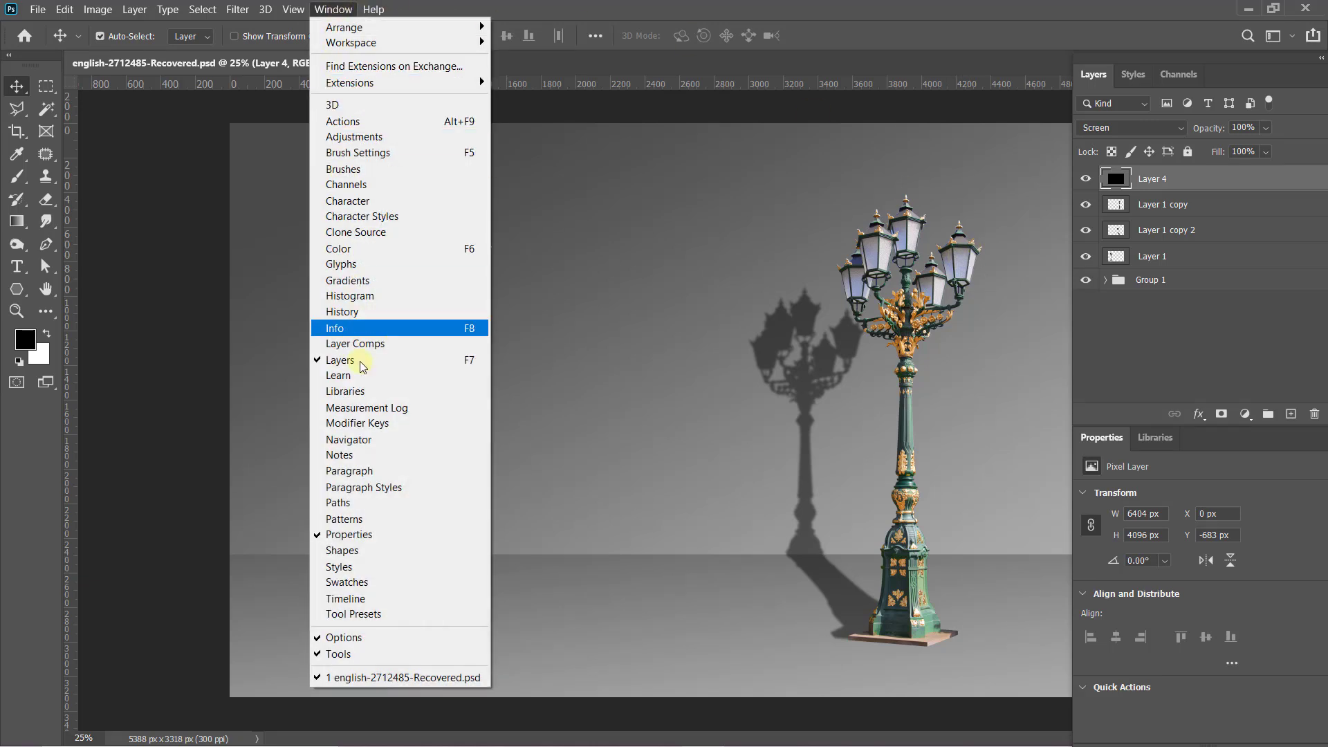
# - Show the Info panel and position it near the right lamp
pyautogui.click(354, 334)
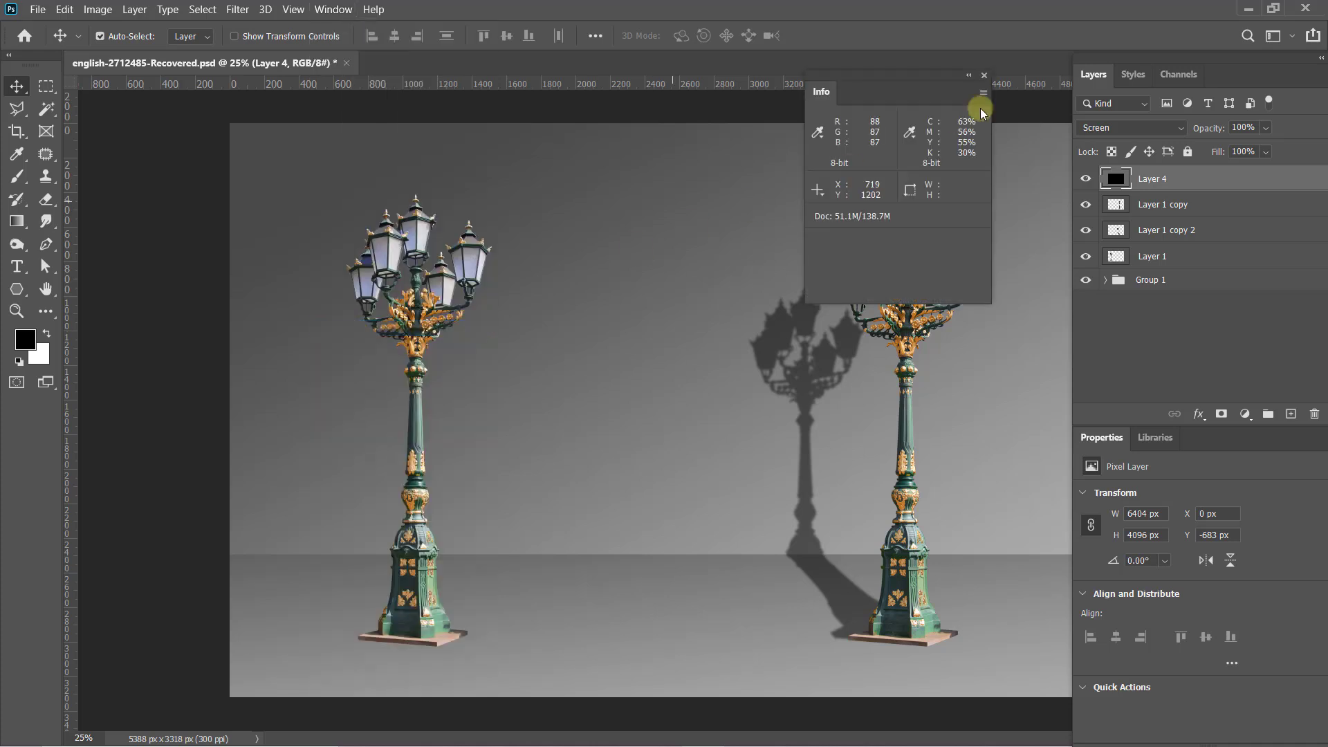
pyautogui.moveTo(897, 72); pyautogui.dragTo(713, 35)
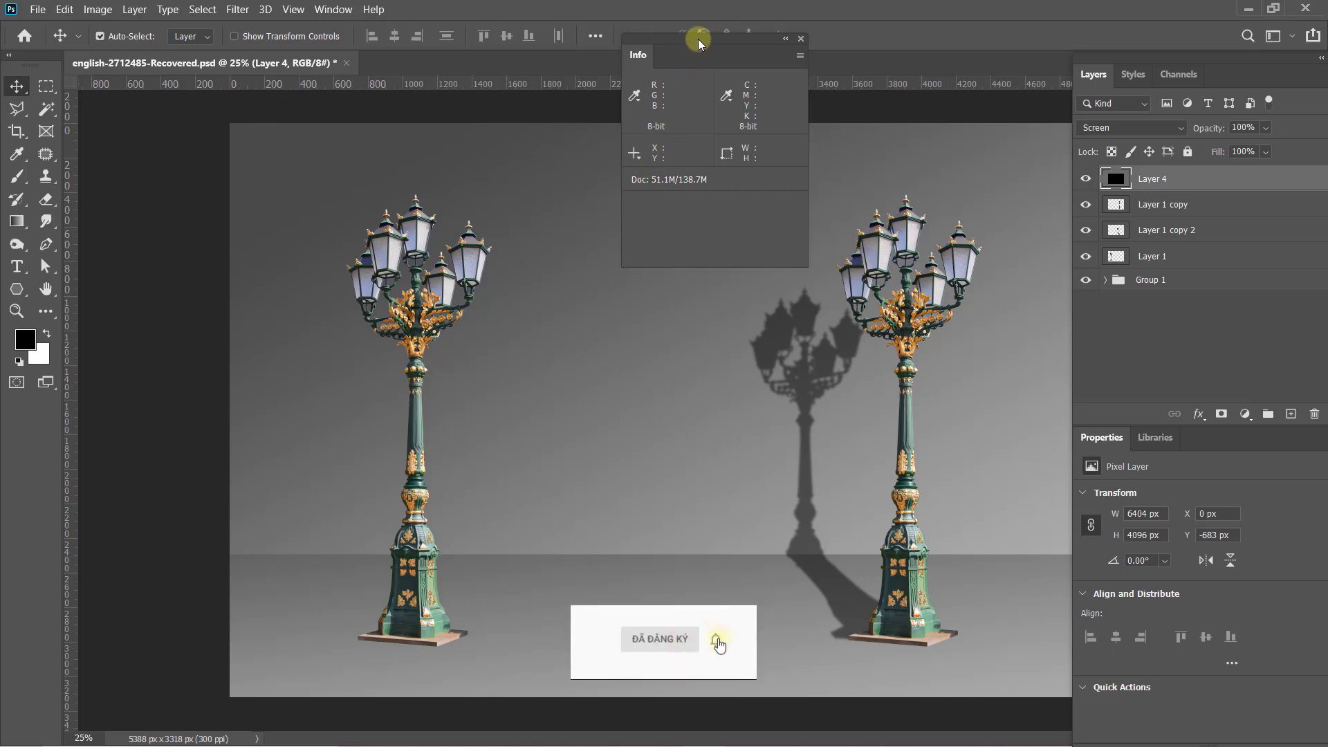
pyautogui.moveTo(699, 39); pyautogui.dragTo(757, 140)
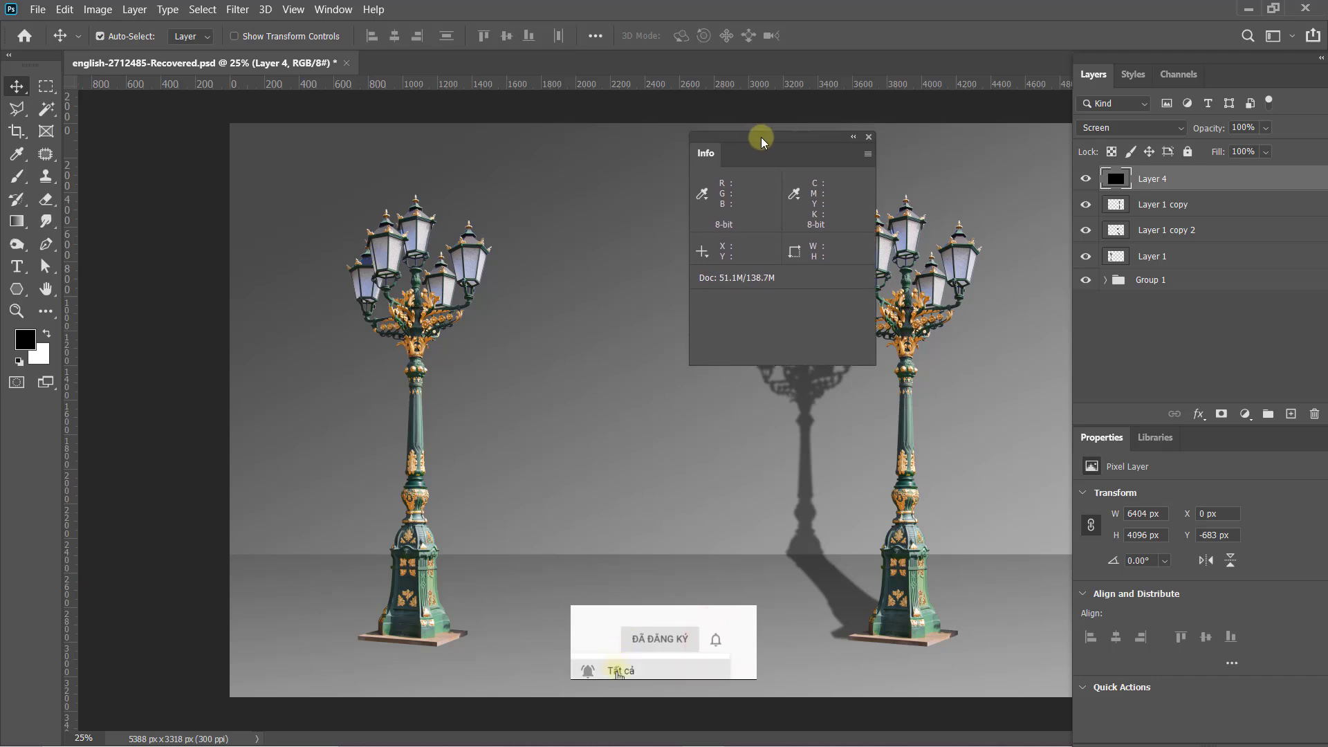
pyautogui.press('t')
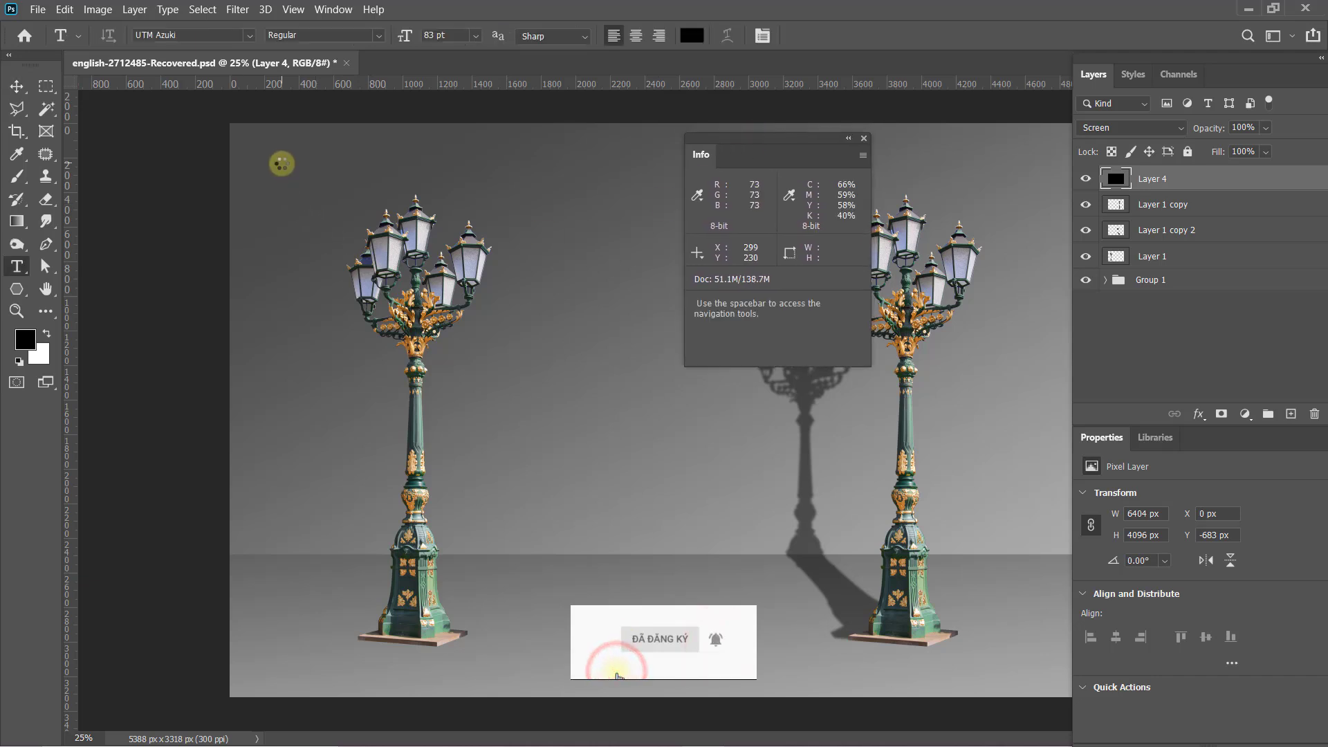
pyautogui.click(277, 163)
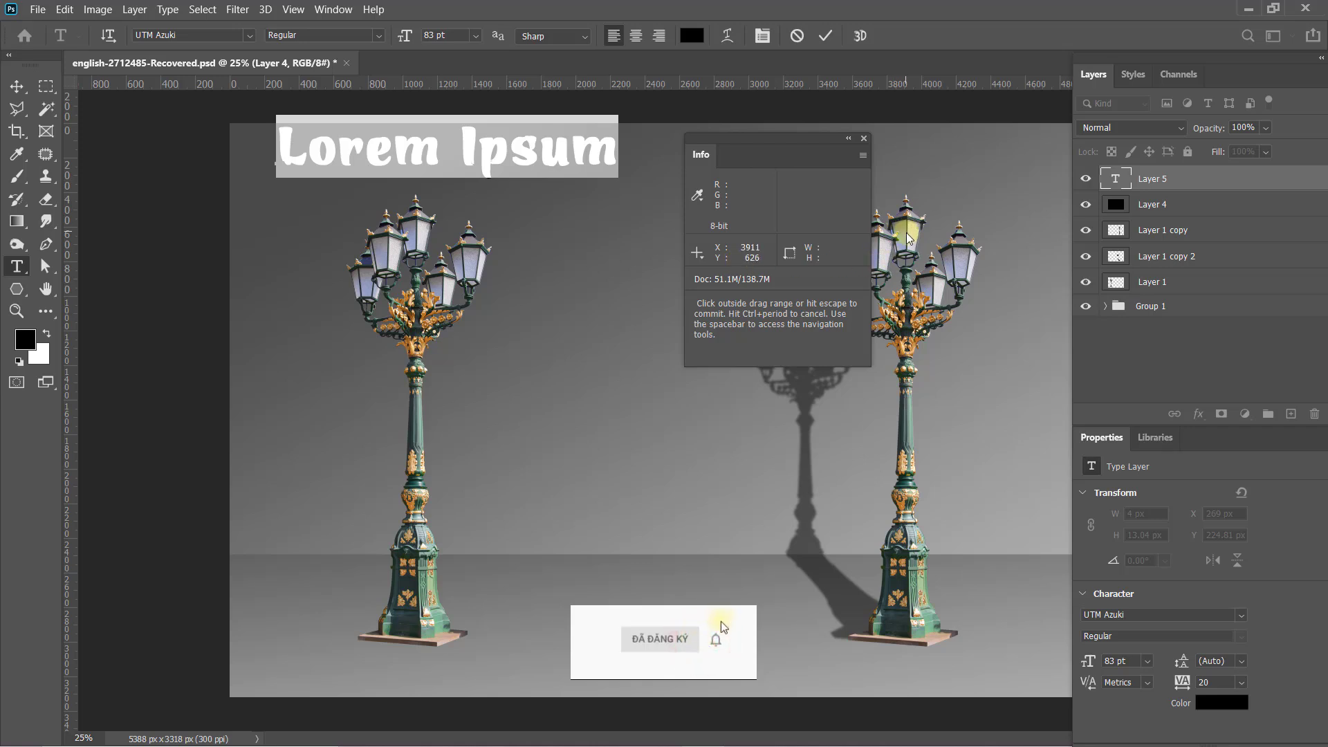
pyautogui.moveTo(812, 135); pyautogui.dragTo(732, 220)
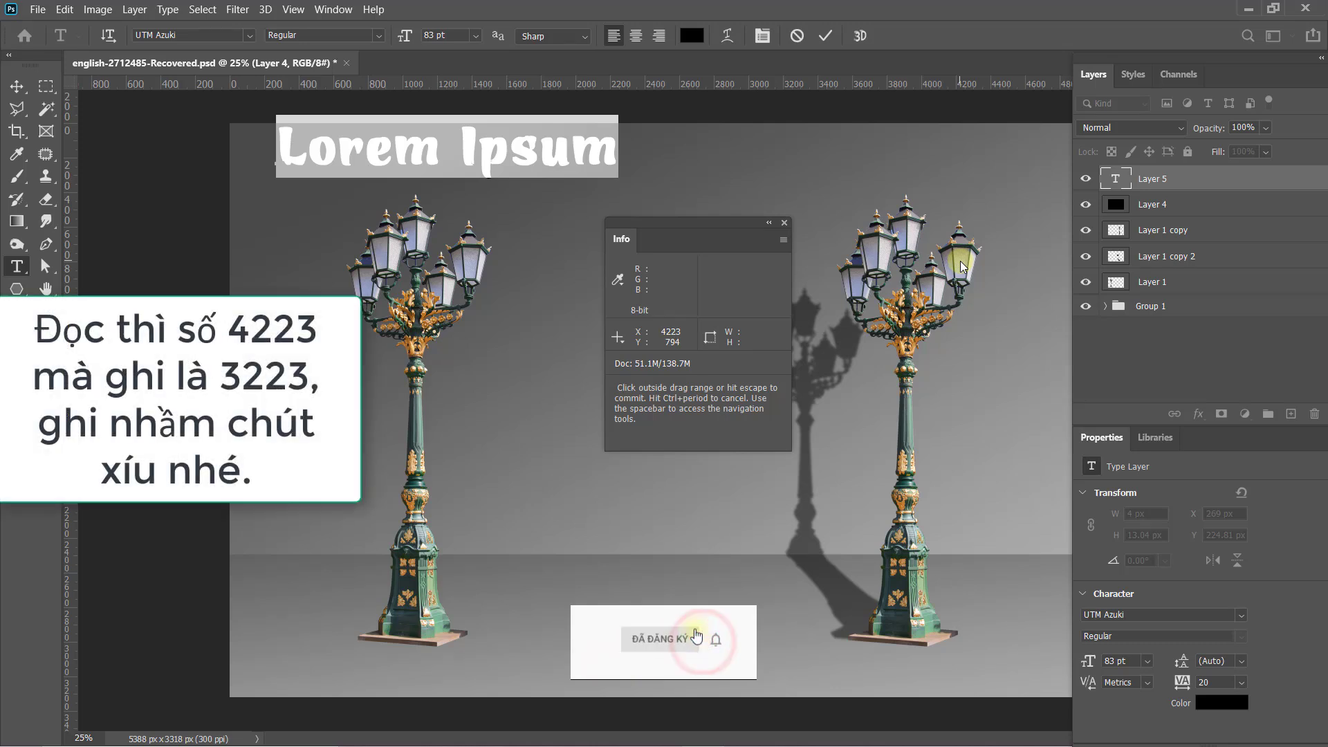
pyautogui.tripleClick(430, 160)
pyautogui.write('3')
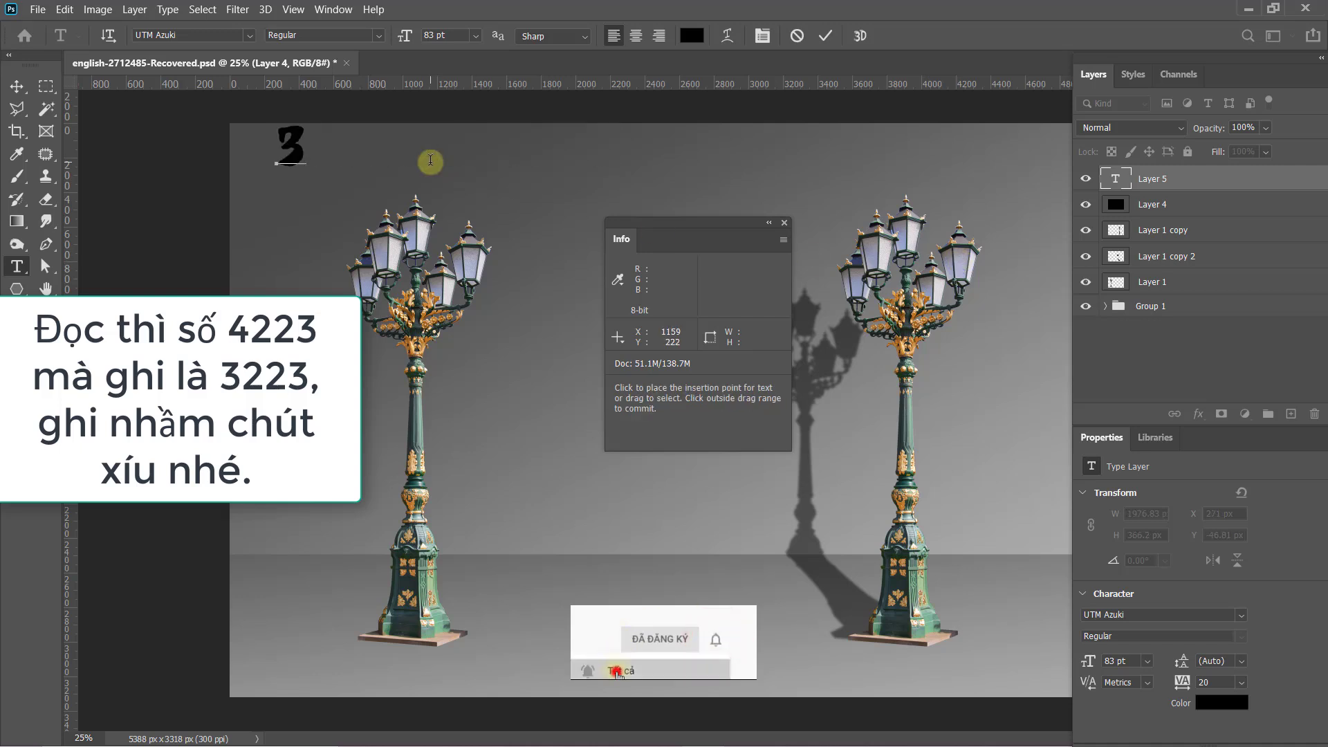
pyautogui.write('224 ')
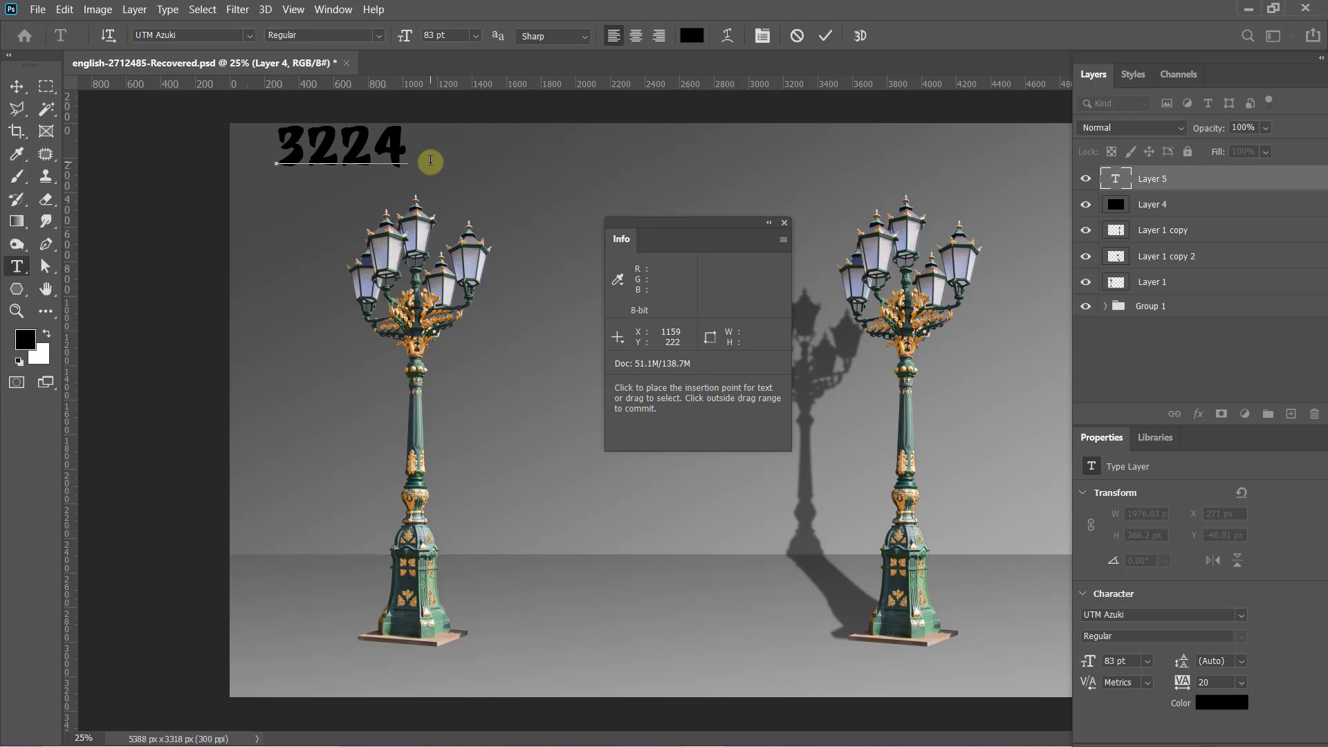
pyautogui.write('7')
pyautogui.write('94')
# - Resize the 3224 794 text and move it slightly lower
pyautogui.hotkey('ctrl', 't')
pyautogui.moveTo(527, 114)
pyautogui.mouseDown()
pyautogui.moveTo(375, 158)
pyautogui.moveTo(510, 121)
pyautogui.mouseUp()
pyautogui.doubleClick(473, 168)
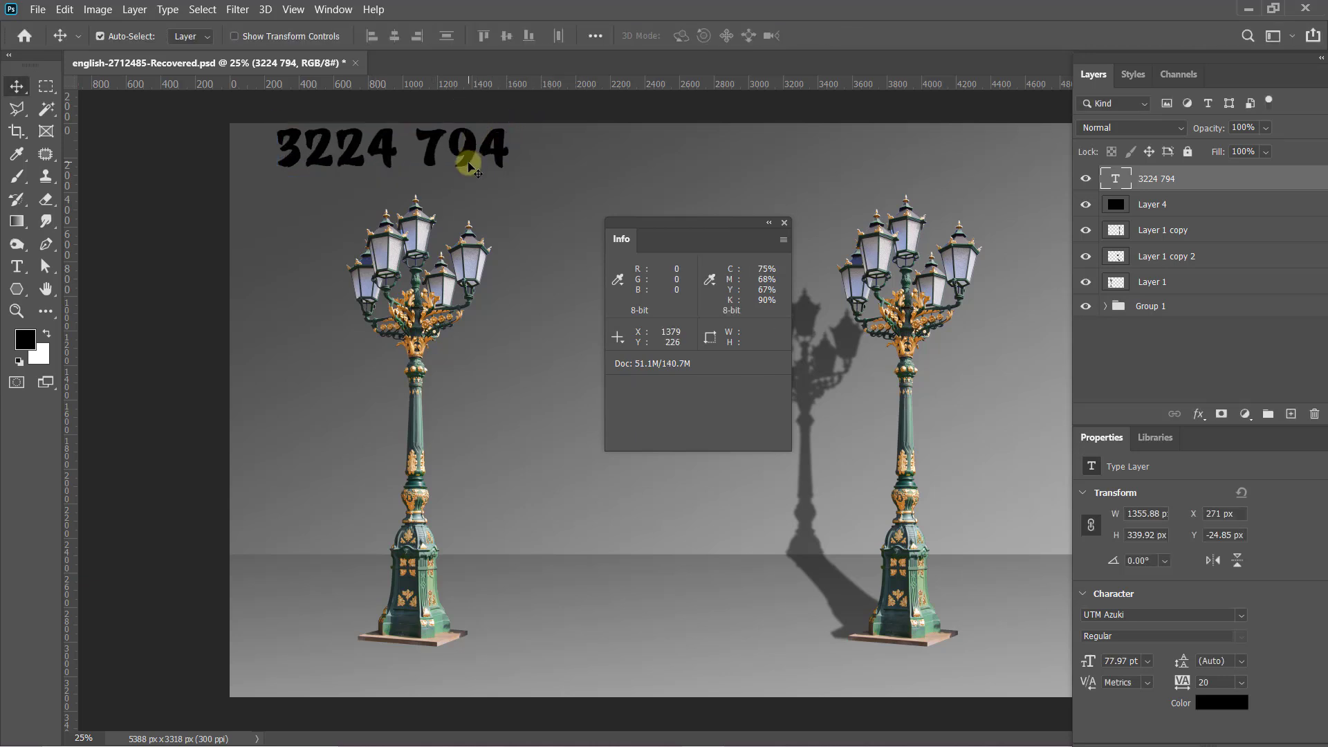
pyautogui.moveTo(473, 168); pyautogui.dragTo(469, 196)
pyautogui.click(964, 267)
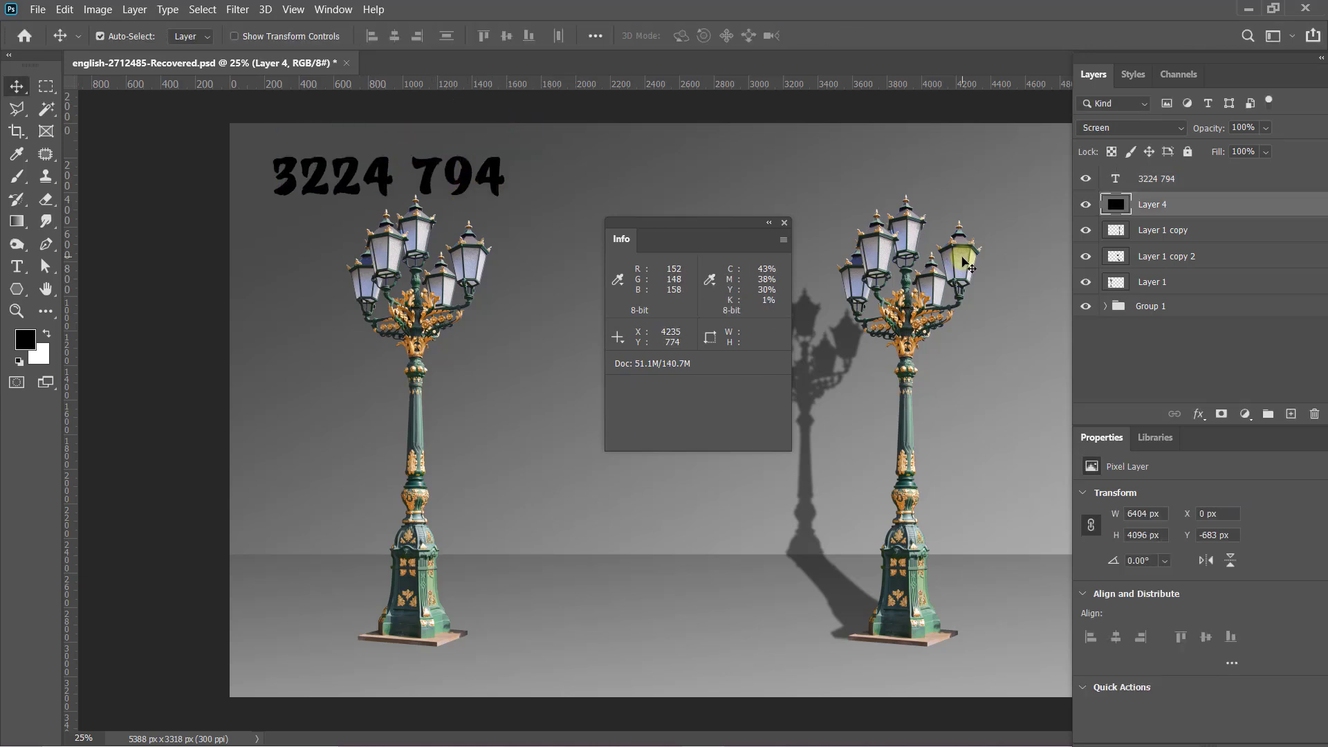
# - Add a second line '4051 950' beneath 3224 794 in the number text
pyautogui.moveTo(962, 256); pyautogui.dragTo(934, 287)
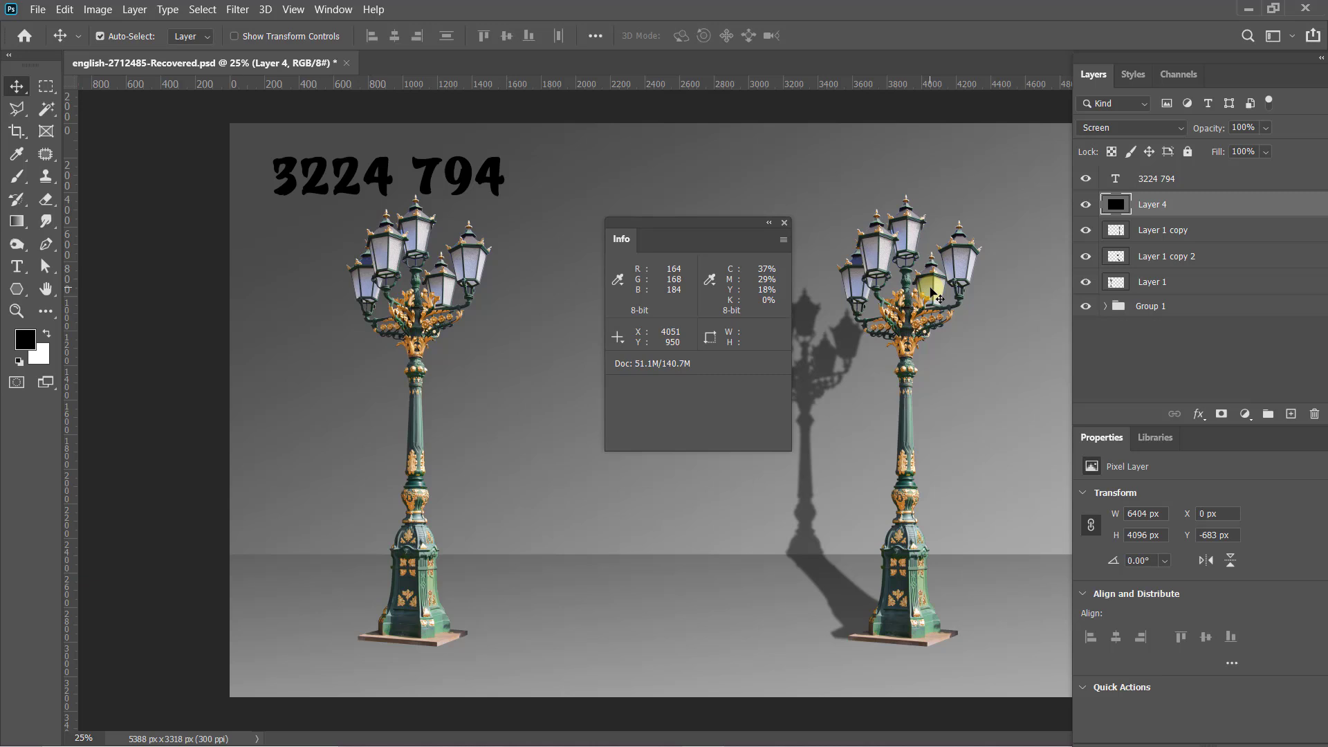
pyautogui.press('t')
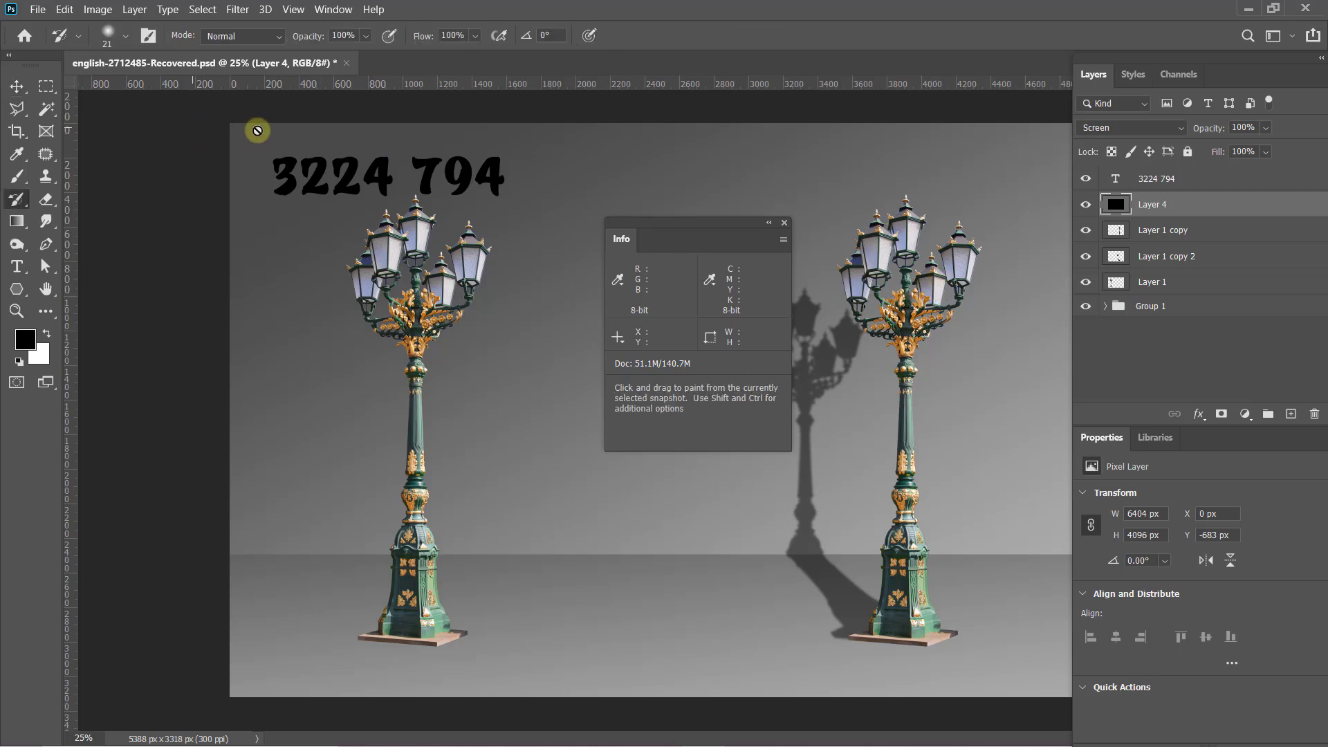
pyautogui.click(507, 174)
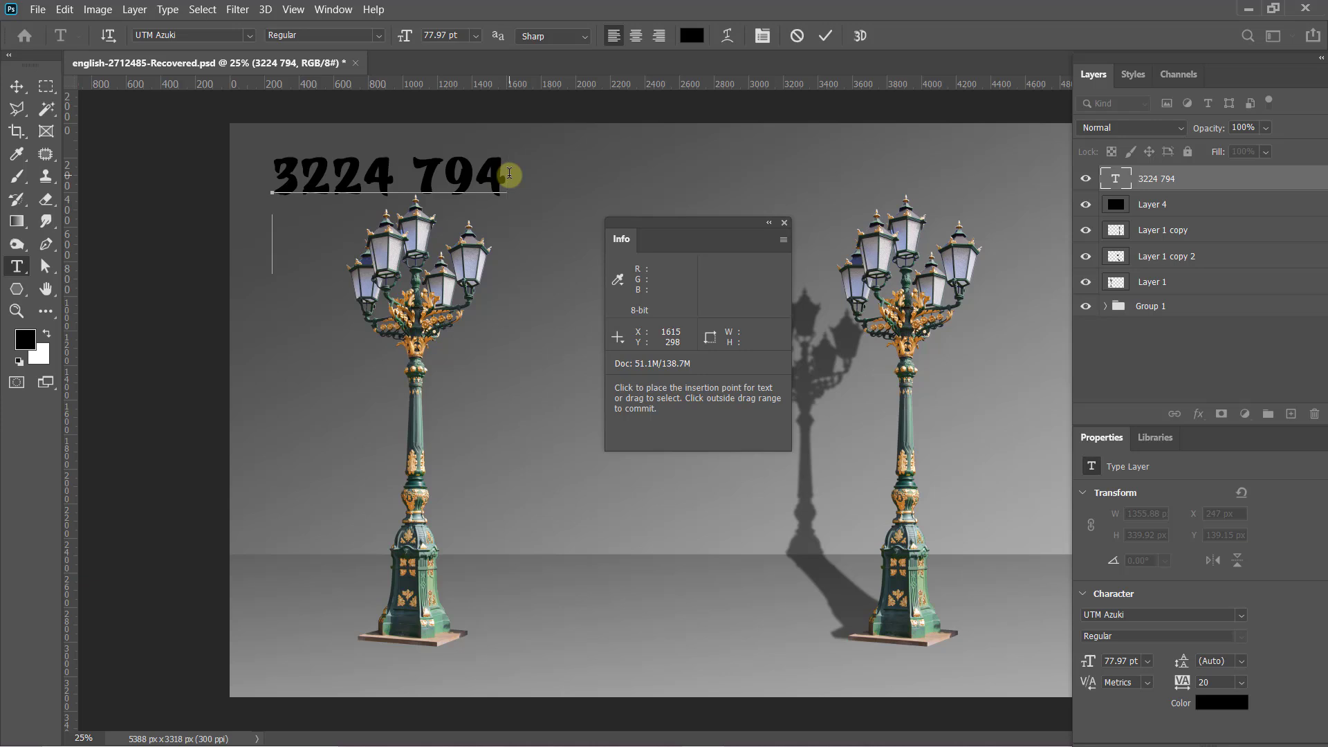
pyautogui.press('Return')
pyautogui.write('4051 ')
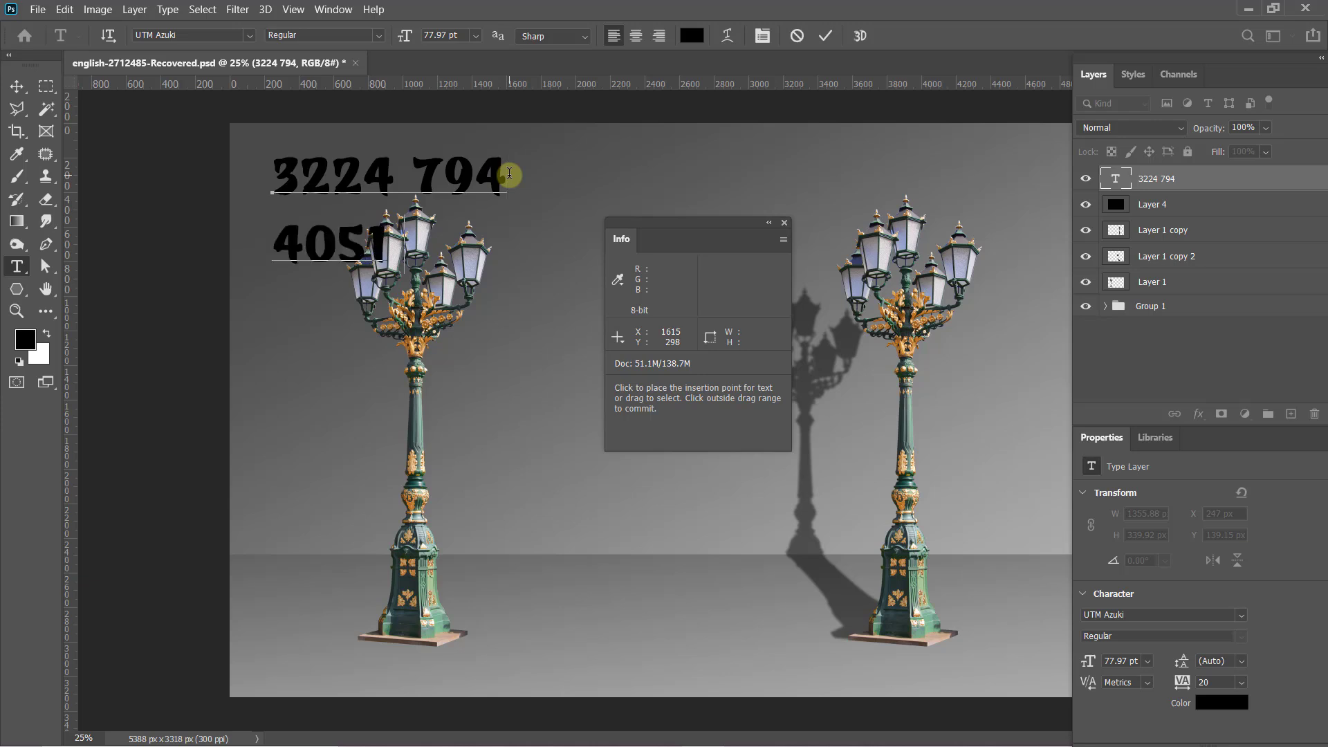
pyautogui.write('95')
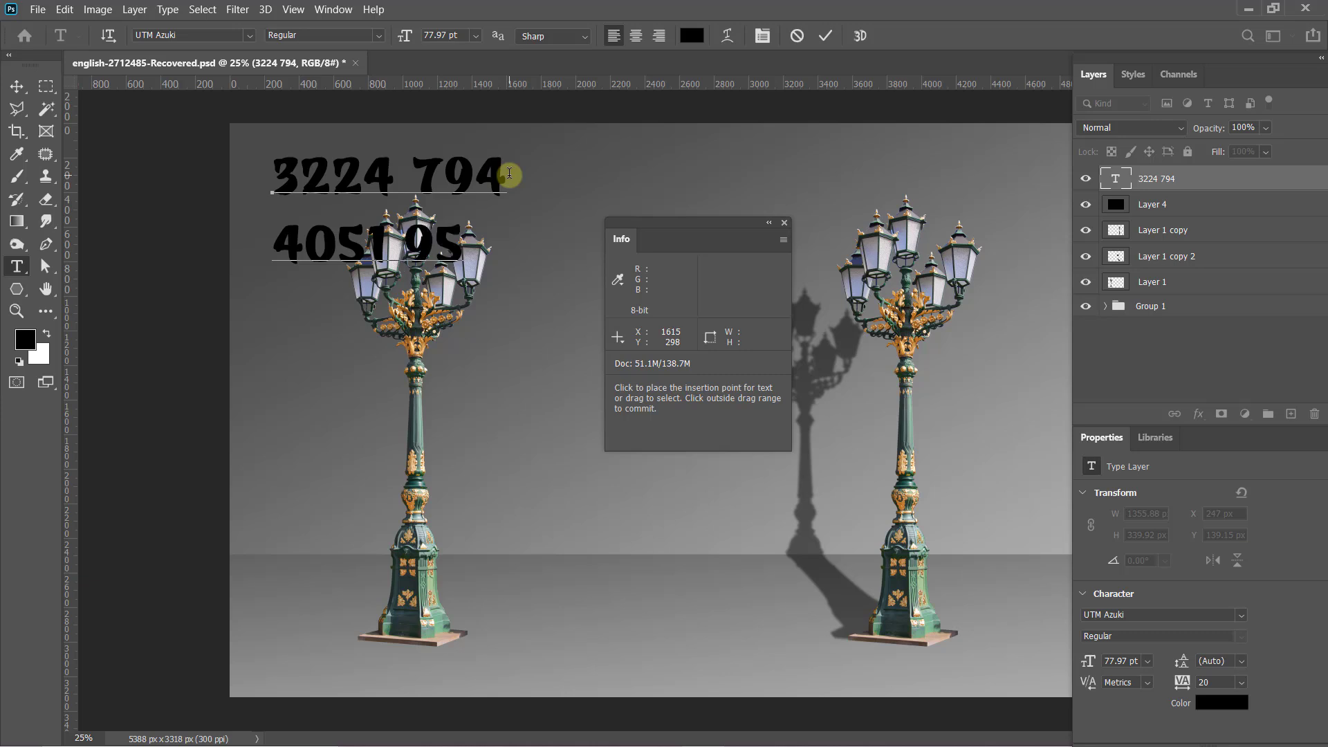
pyautogui.write('0')
# - Recolour all the number text bright green #6df830 and commit it
pyautogui.hotkey('ctrl', 'a')
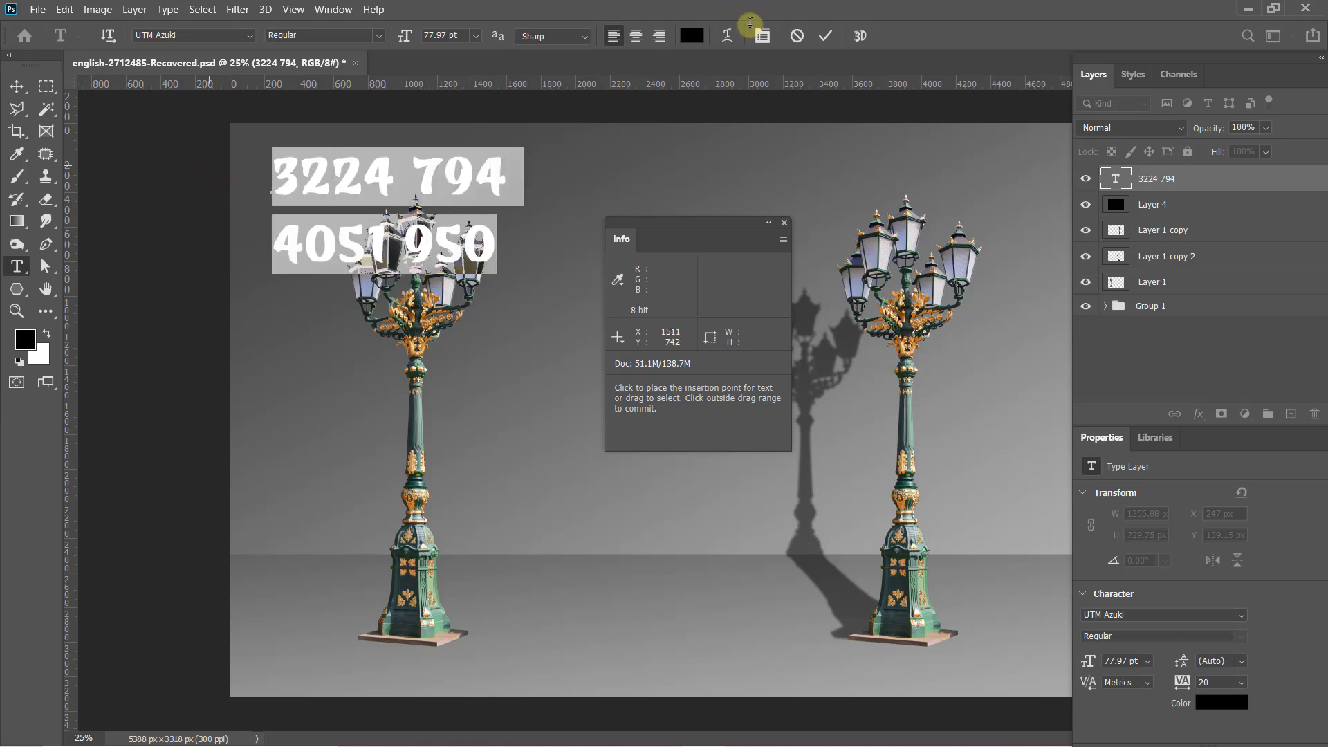
pyautogui.click(692, 36)
pyautogui.moveTo(873, 93); pyautogui.dragTo(767, 17)
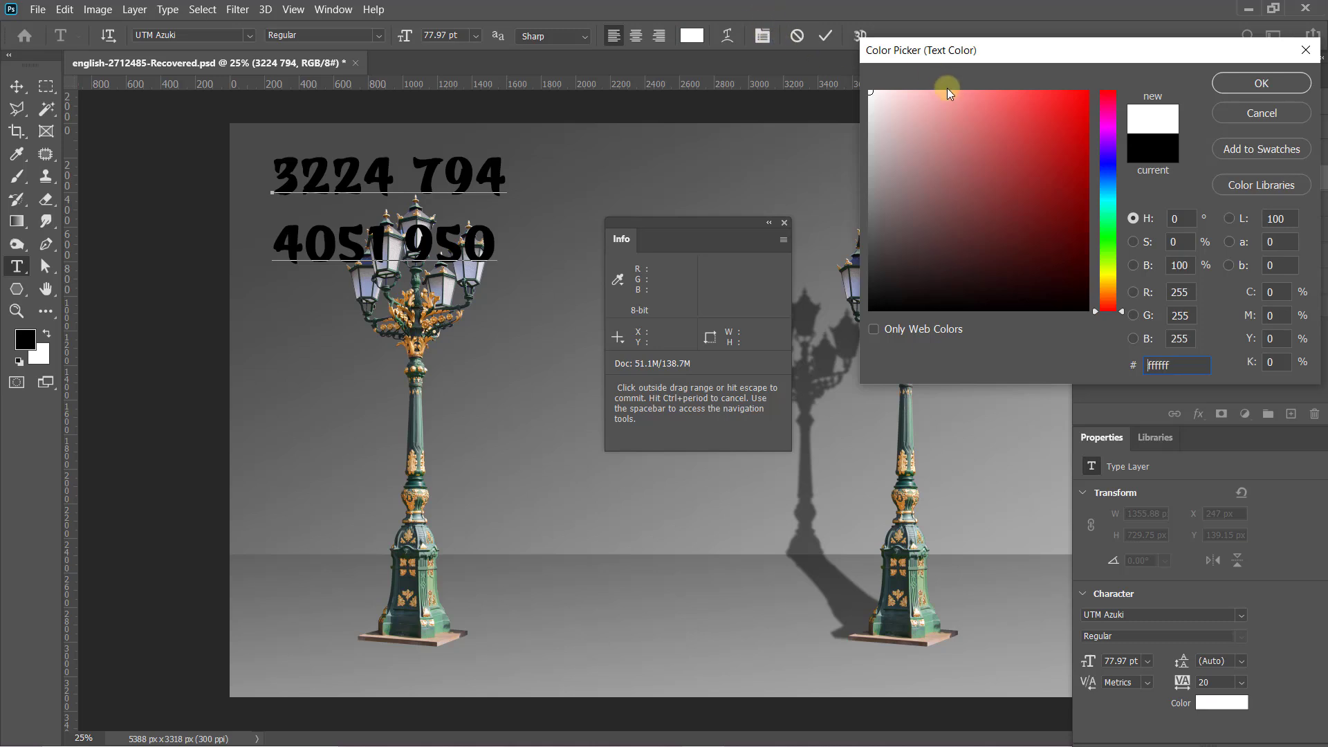
pyautogui.click(1109, 250)
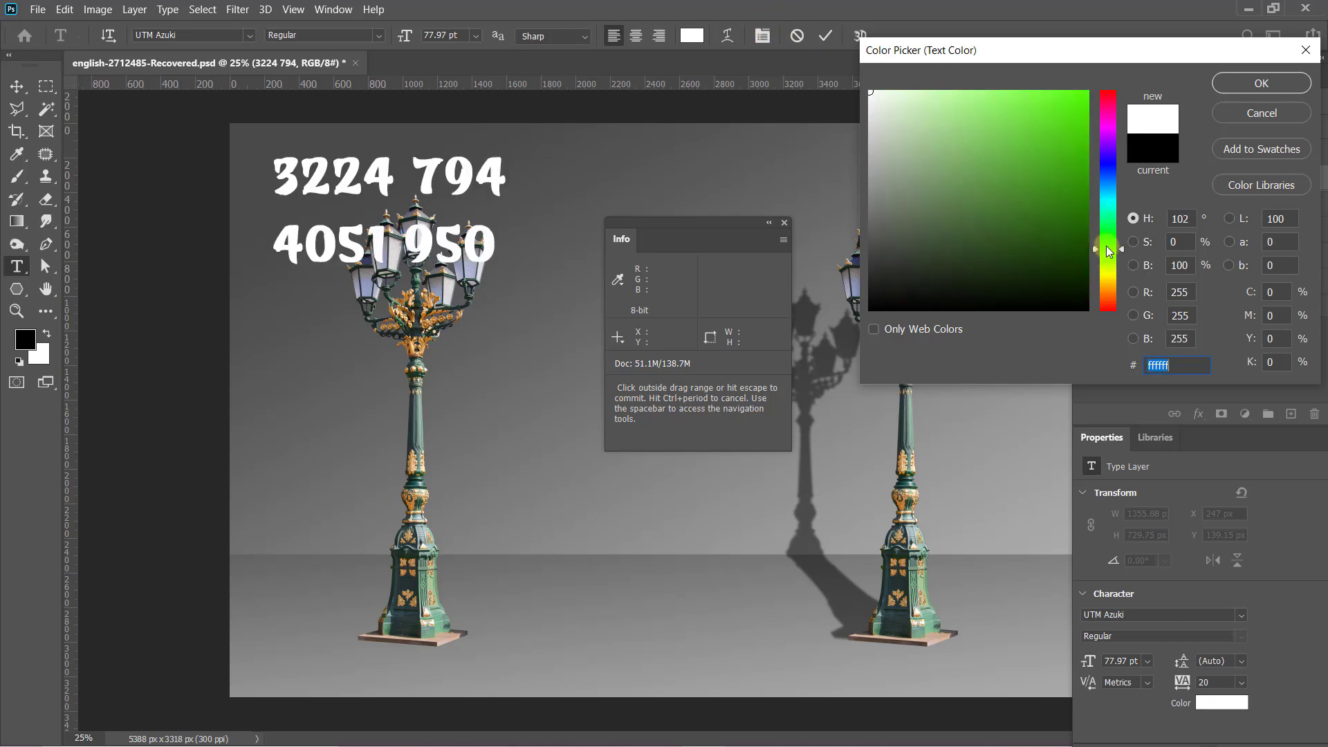
pyautogui.click(1050, 98)
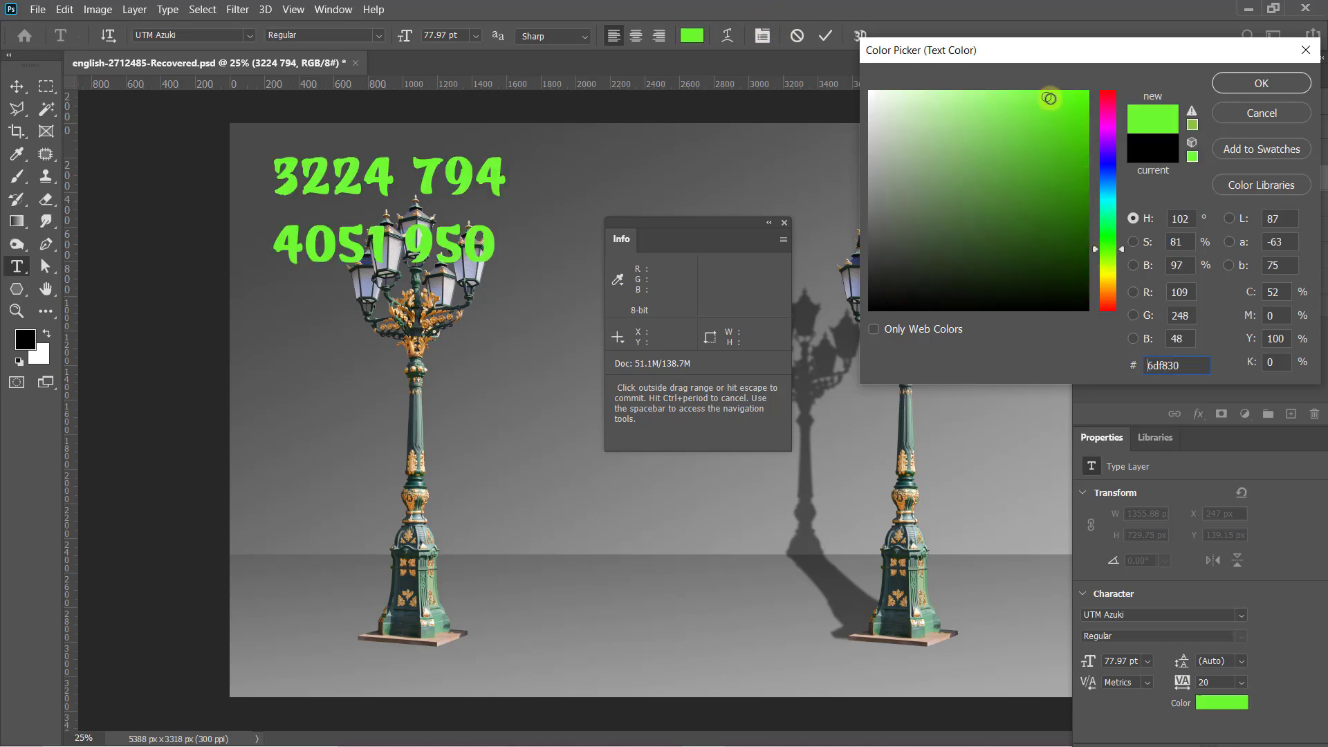
pyautogui.click(1223, 82)
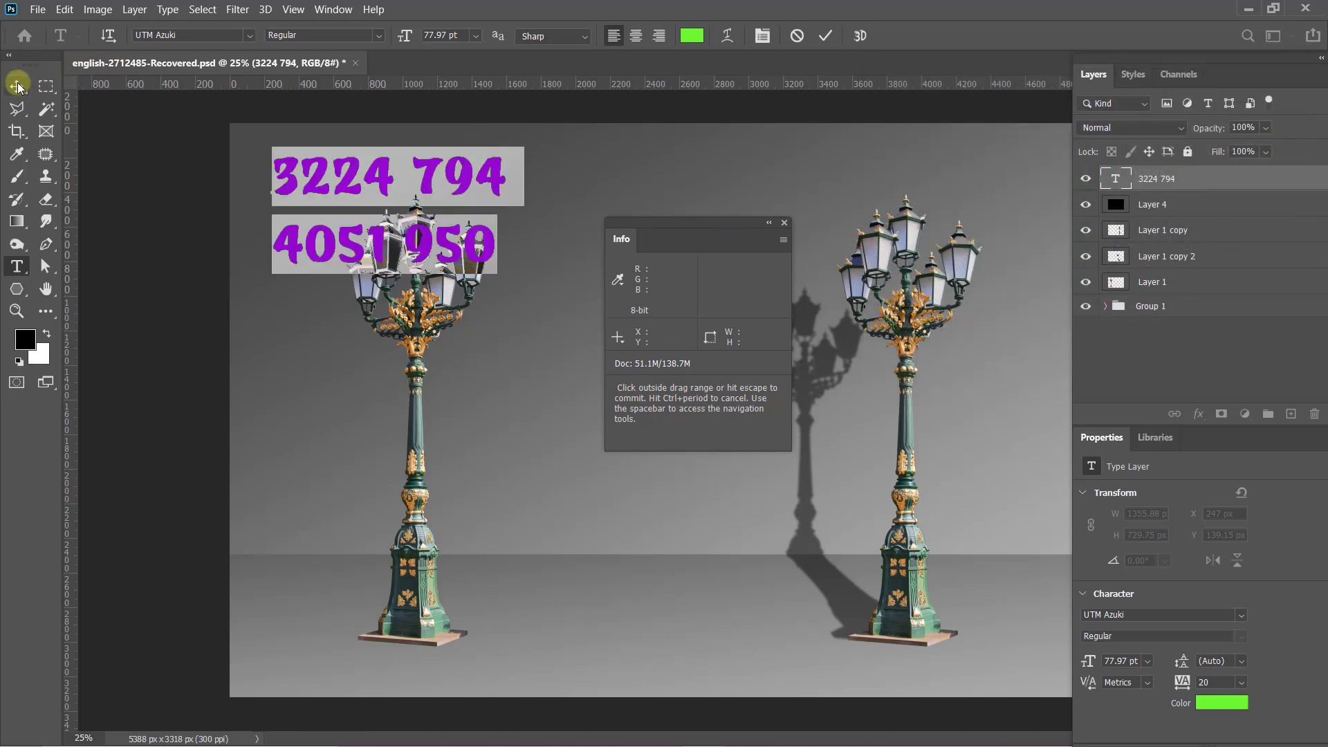
pyautogui.click(18, 85)
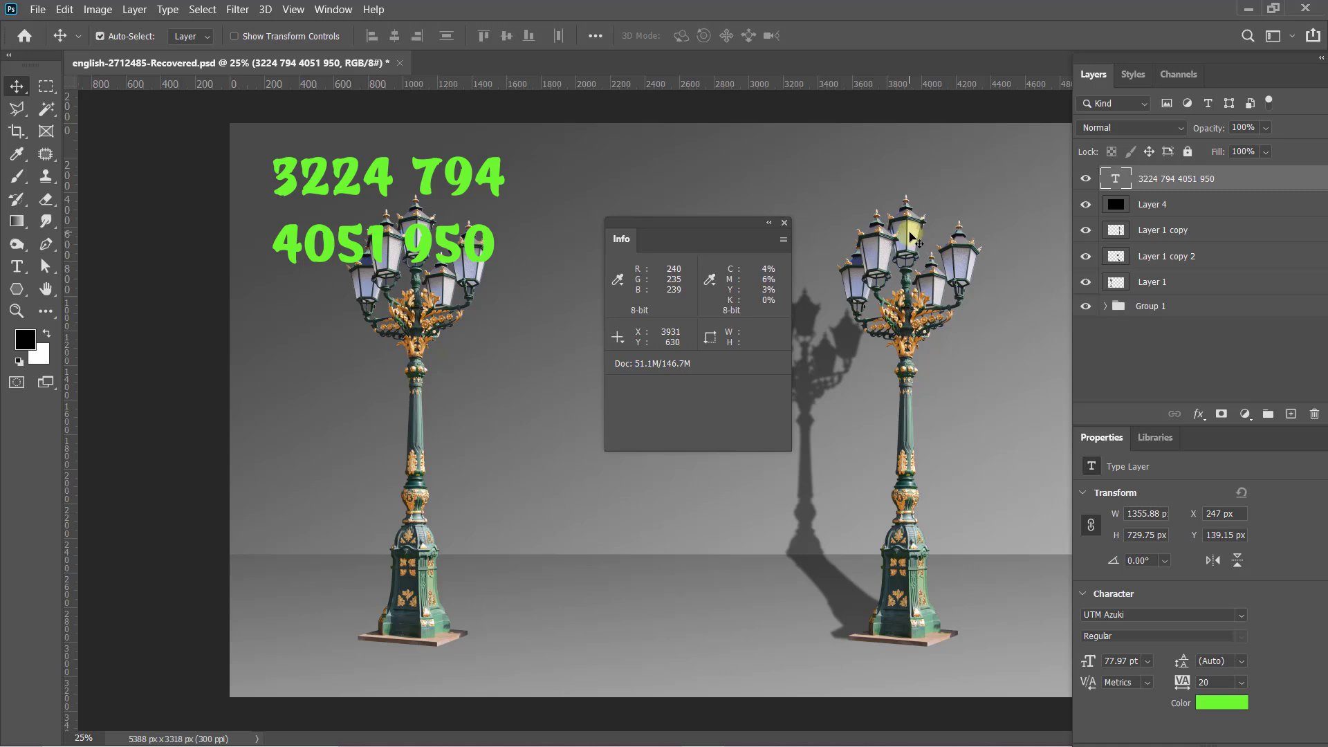
# - Add the lines 3931 630 and 3735 738 to the green number list
pyautogui.press('t')
pyautogui.click(482, 243)
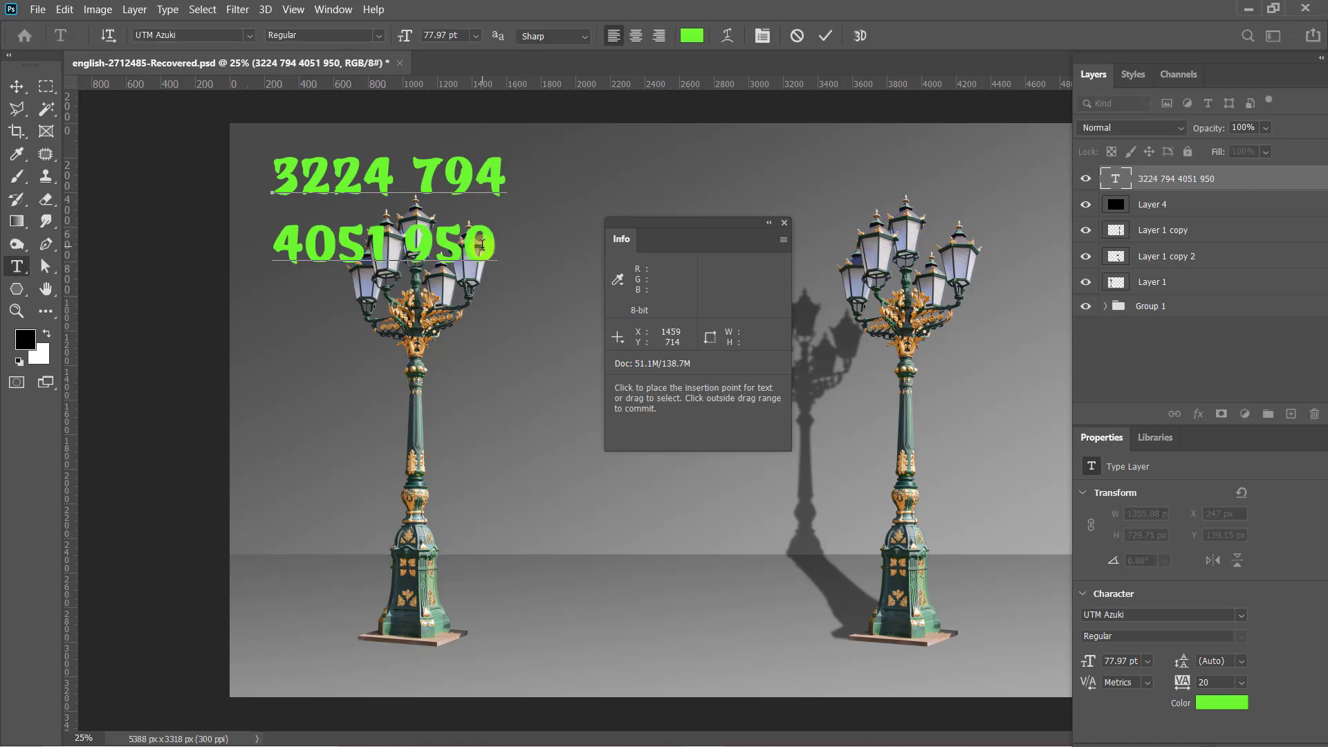
pyautogui.press('Return')
pyautogui.write('3931 630')
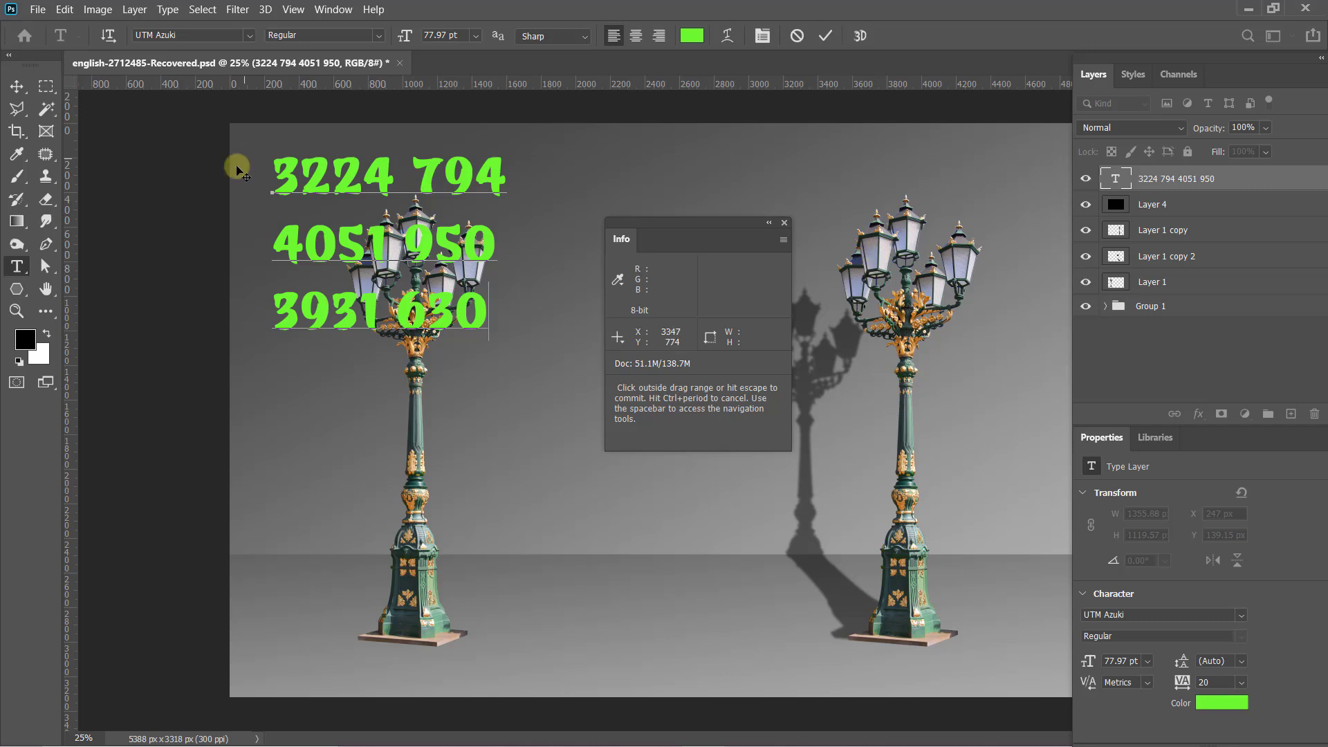
pyautogui.press('Return')
pyautogui.write('735 7')
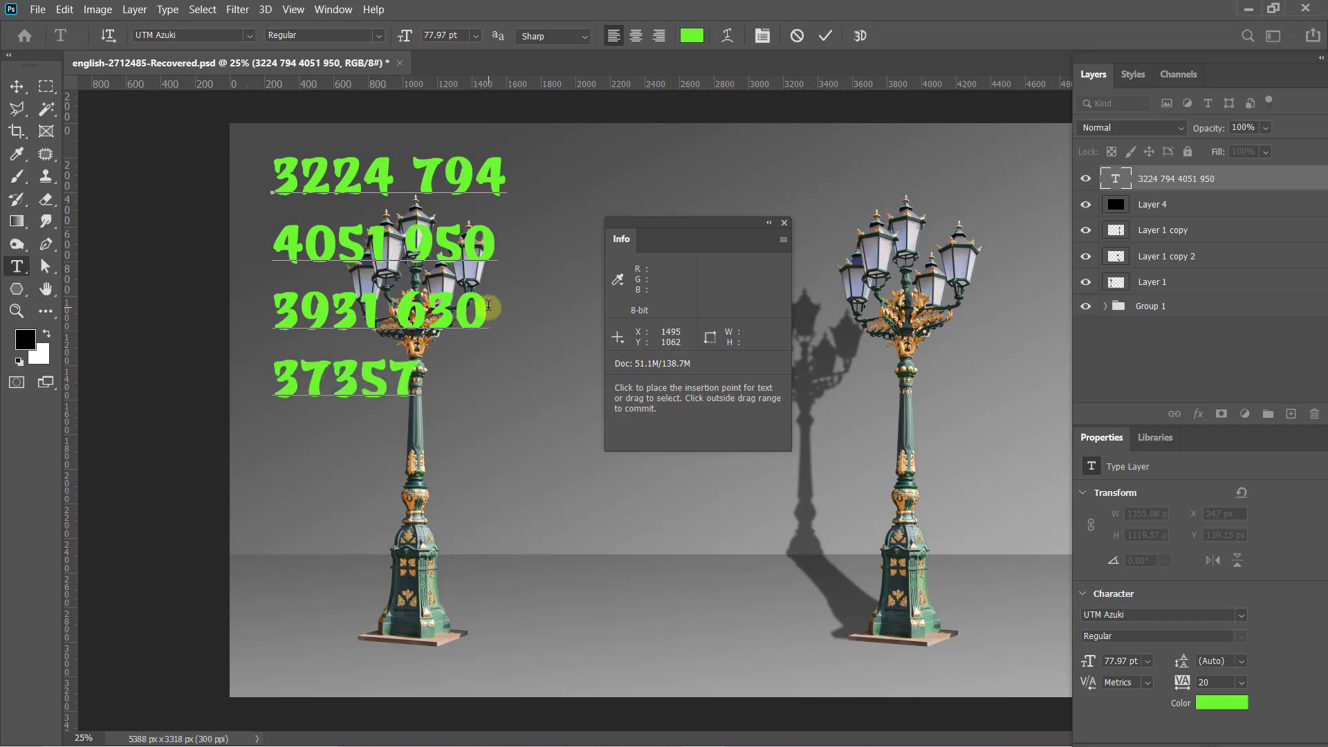
pyautogui.write('38')
pyautogui.press('Left')
pyautogui.press('Left')
pyautogui.press('Left')
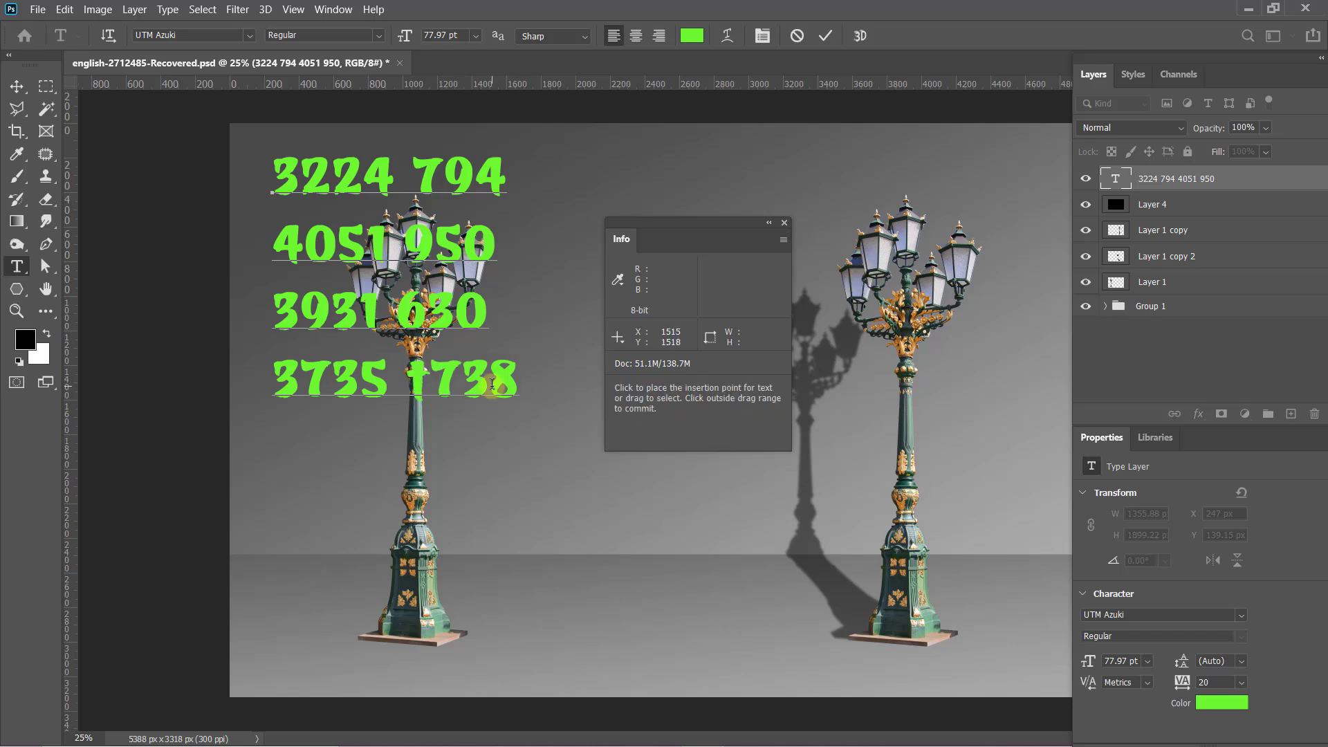
# - Add the fifth line 3635 910, commit the text, and close the Info panel
pyautogui.click(501, 377)
pyautogui.press('Return')
pyautogui.write('3635 9')
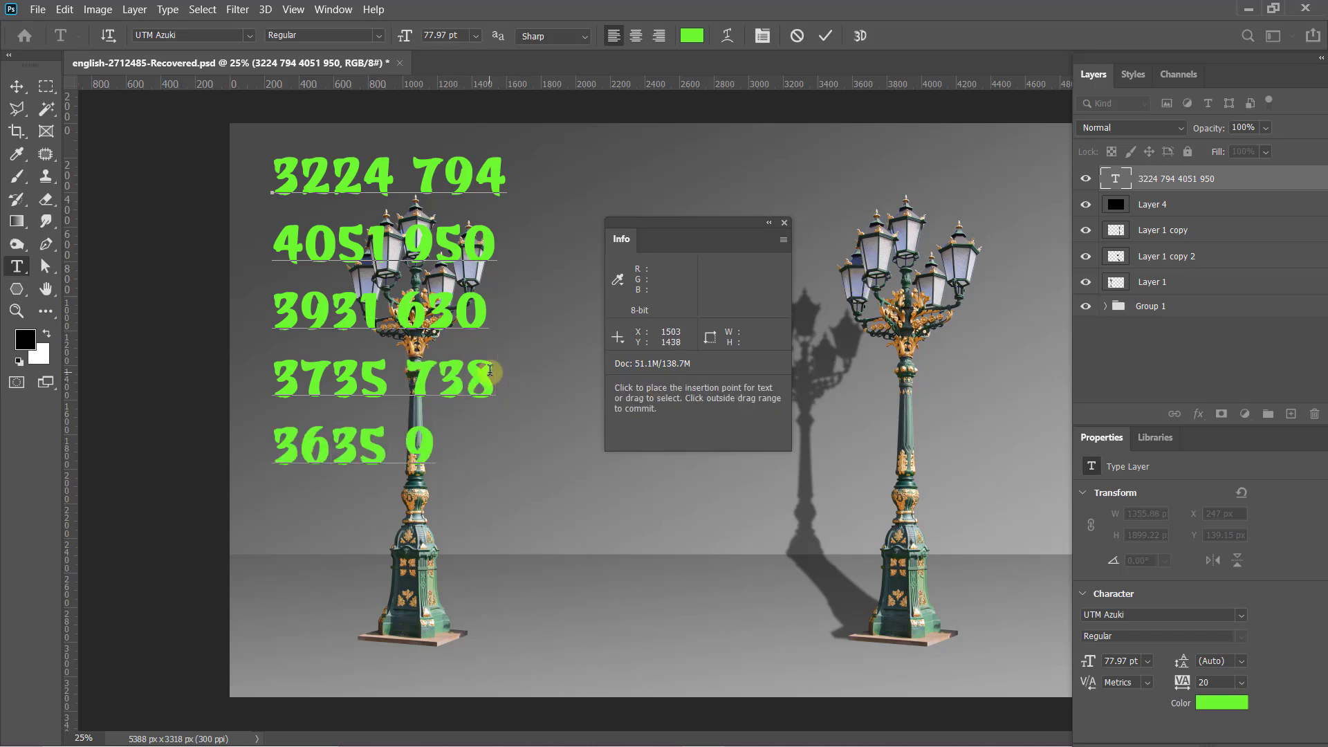
pyautogui.write('10')
pyautogui.hotkey('ctrl', 'Return')
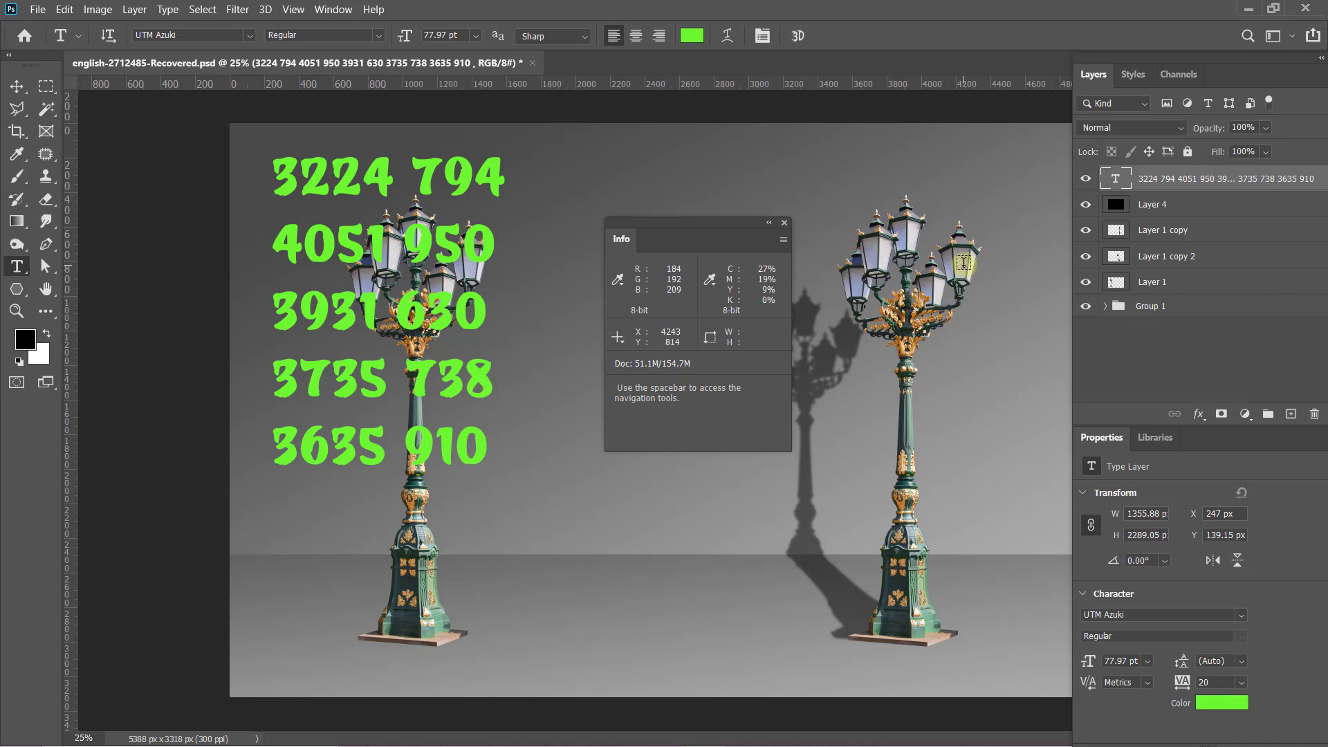
pyautogui.press('v')
pyautogui.click(776, 281)
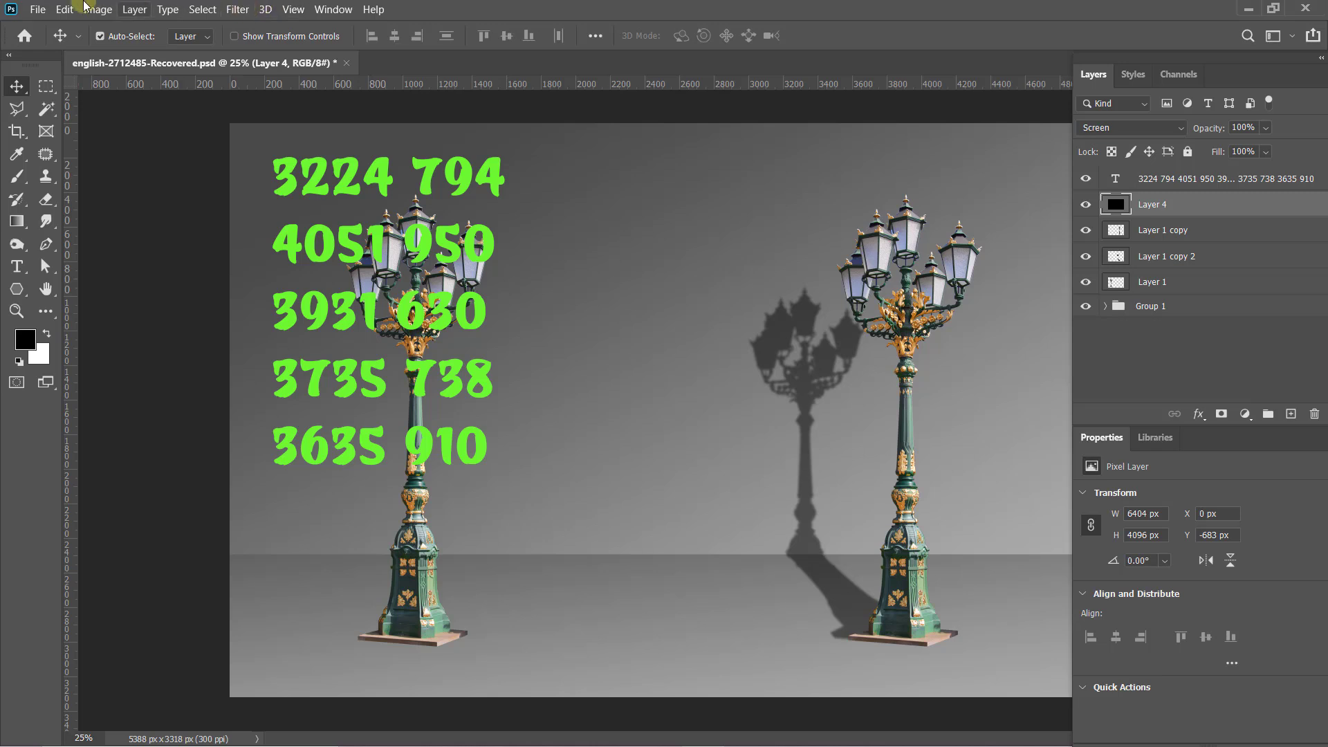
# - Open Lens Flare and set its brightness to 25%
pyautogui.click(238, 9)
pyautogui.moveTo(259, 272)
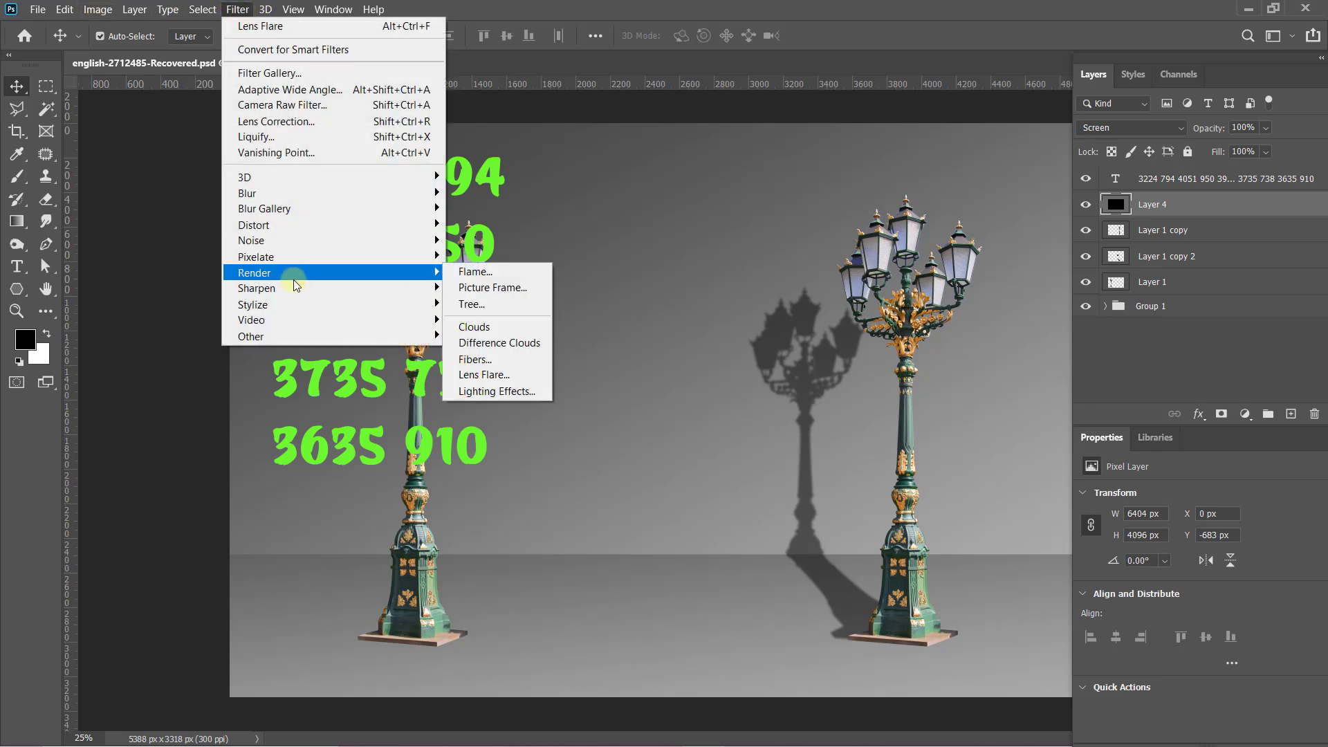
pyautogui.click(521, 374)
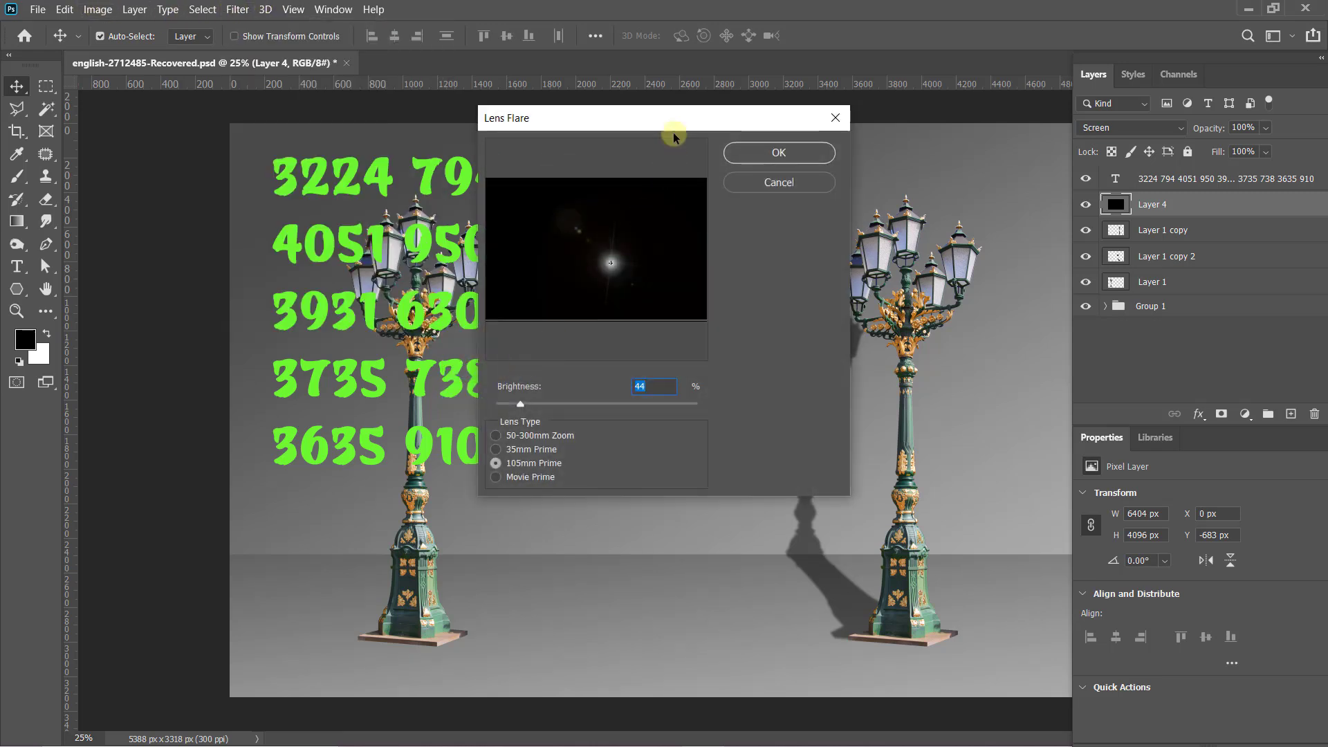
pyautogui.moveTo(682, 122); pyautogui.dragTo(666, 144)
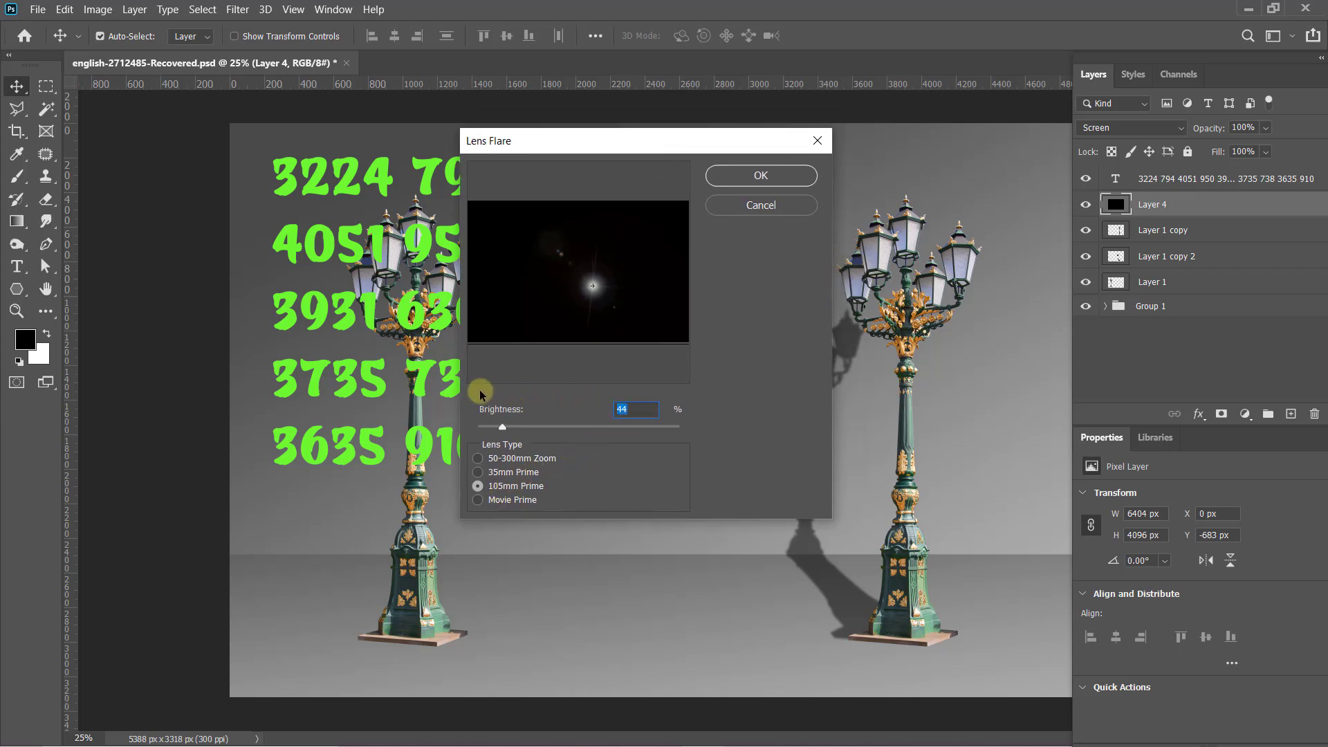
pyautogui.write('2')
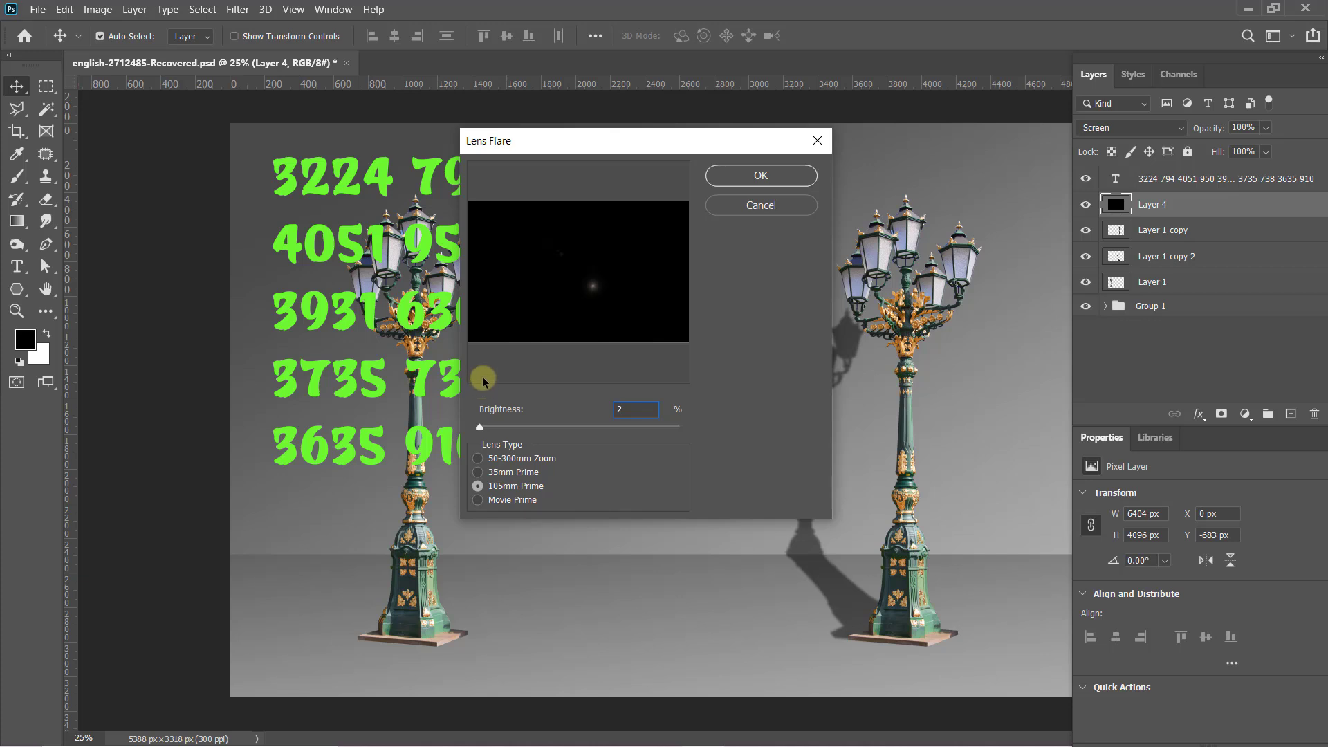
pyautogui.write('5')
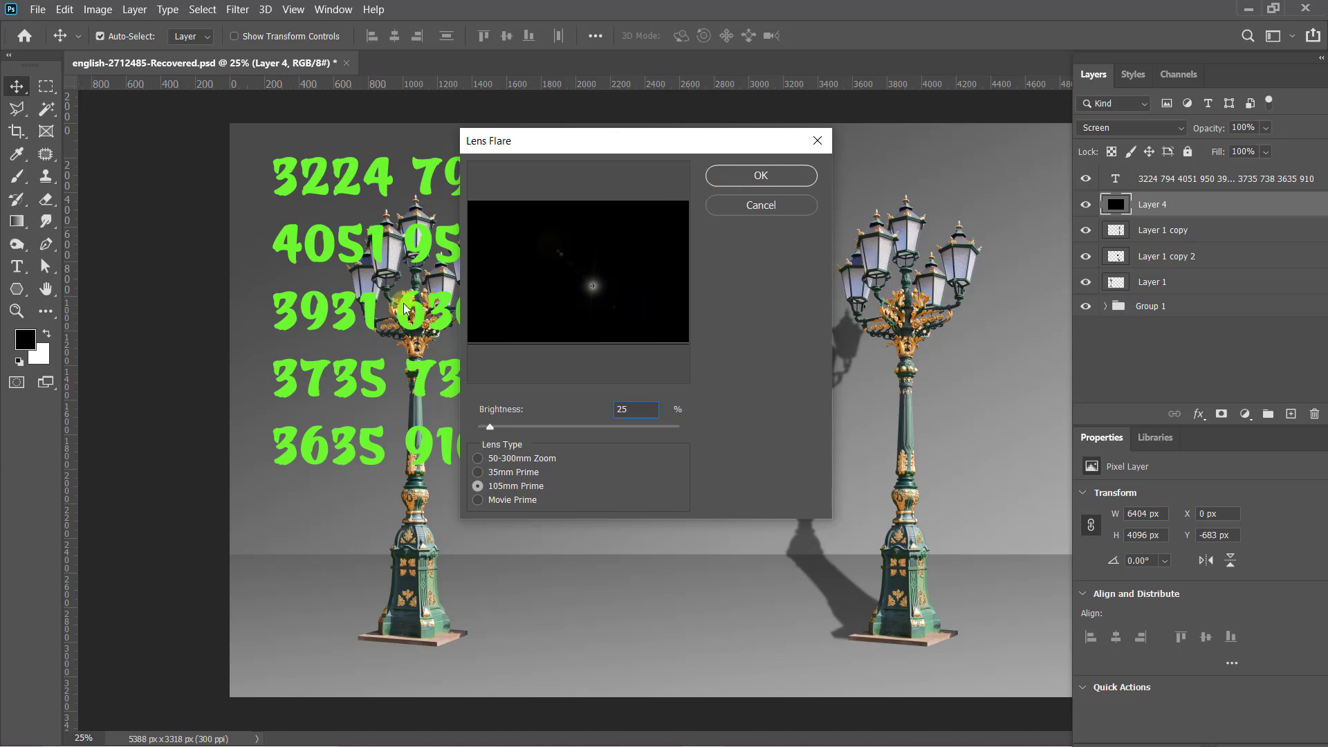
pyautogui.moveTo(614, 140)
pyautogui.mouseDown()
pyautogui.moveTo(748, 300)
pyautogui.moveTo(648, 248)
pyautogui.mouseUp()
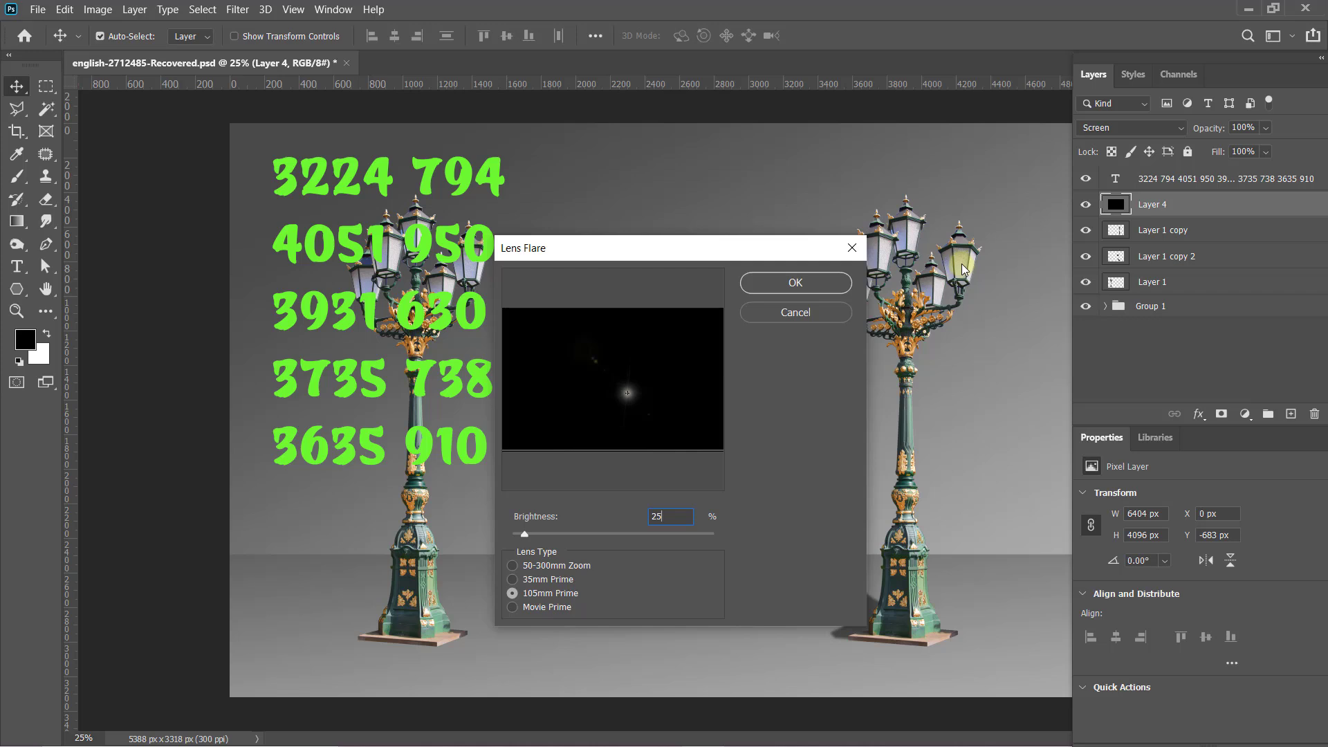
# - Bring up Precise Flare Center, dismiss the dialogs, and move the Info panel to the top
pyautogui.press('alt')
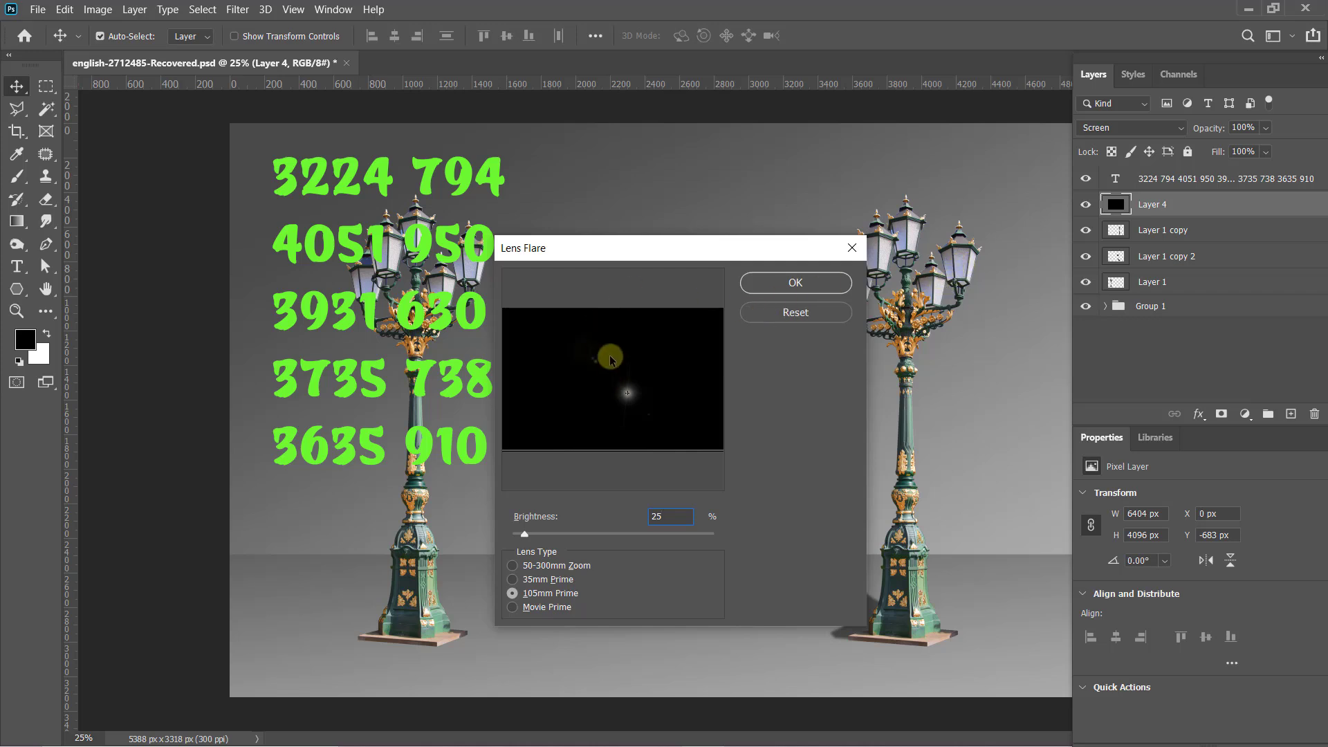
pyautogui.keyDown('alt'); pyautogui.click(617, 376); pyautogui.keyUp('alt')
pyautogui.moveTo(664, 220); pyautogui.dragTo(697, 173)
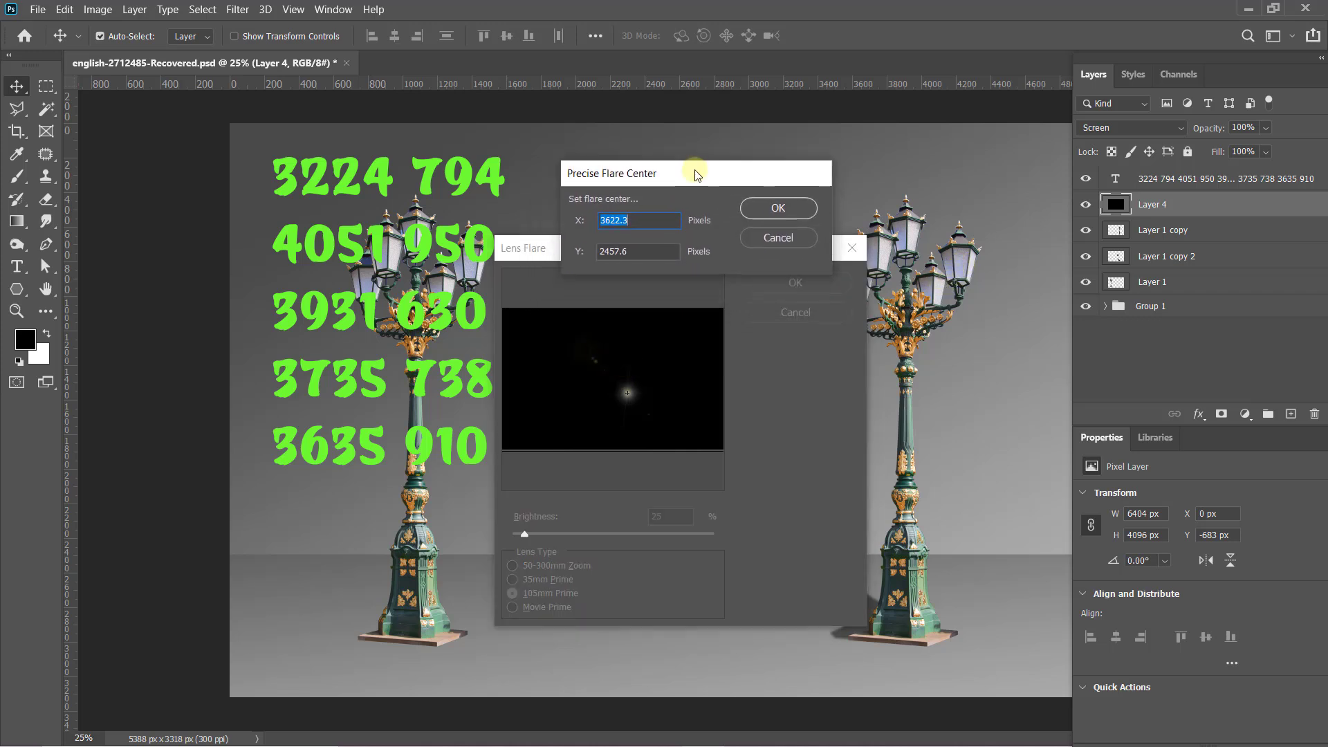
pyautogui.press('Return')
pyautogui.press('Return')
pyautogui.moveTo(675, 219); pyautogui.dragTo(907, 10)
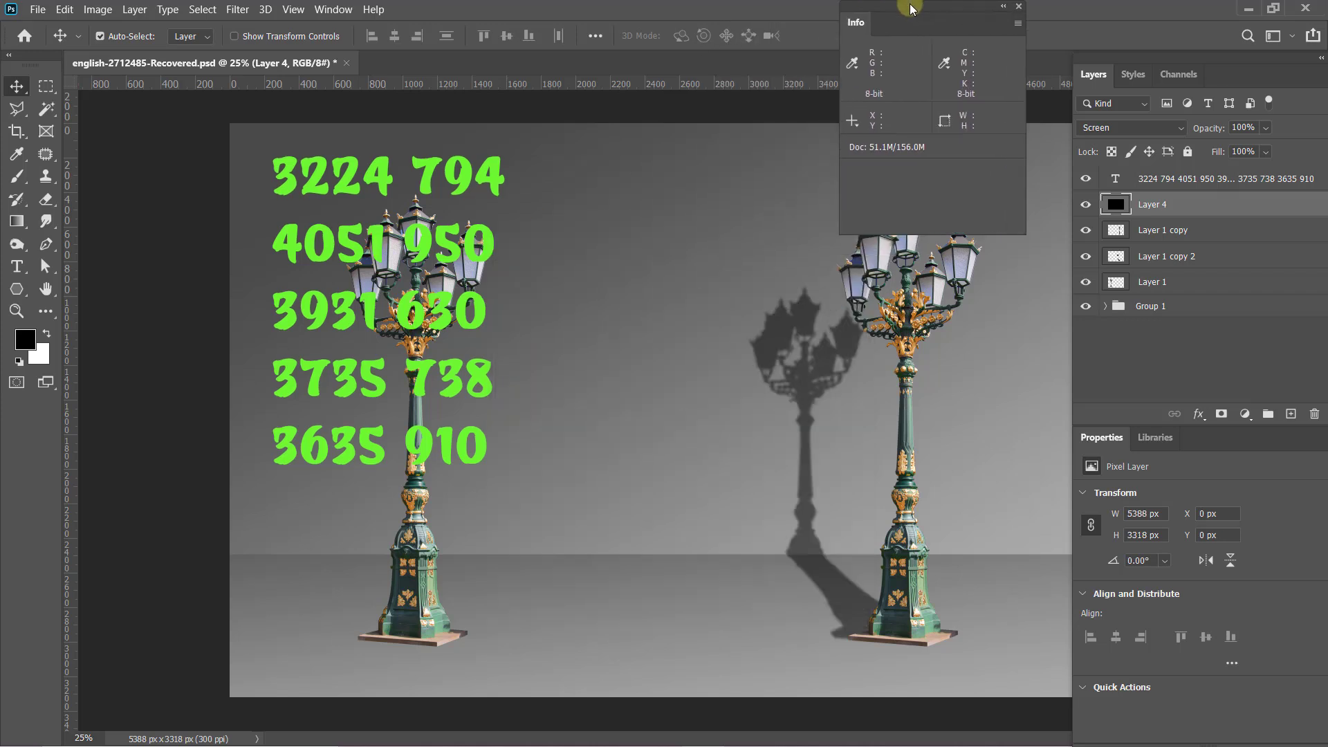
# - Change the first number to 4224 794 and select Layer 4
pyautogui.doubleClick(281, 222)
pyautogui.moveTo(276, 173); pyautogui.dragTo(301, 176)
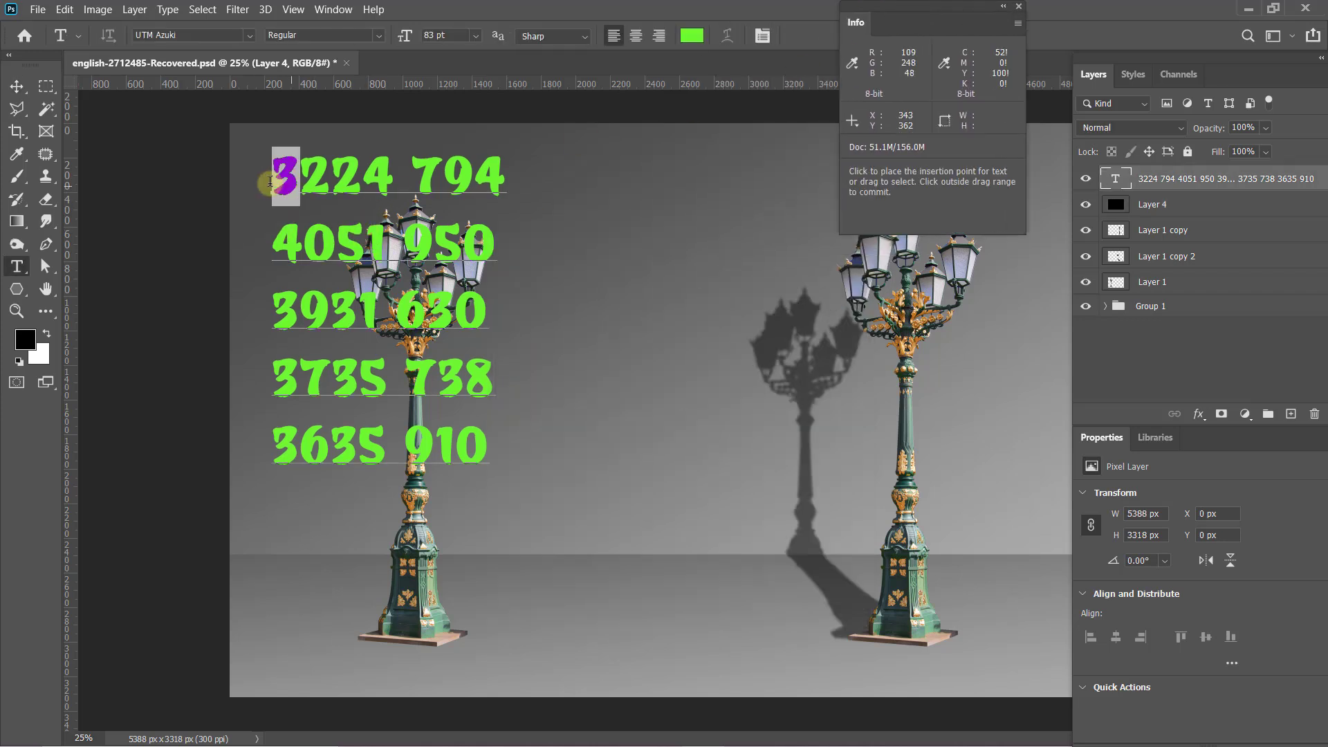
pyautogui.write('4')
pyautogui.hotkey('ctrl', 'Return')
pyautogui.hotkey('alt', '[')
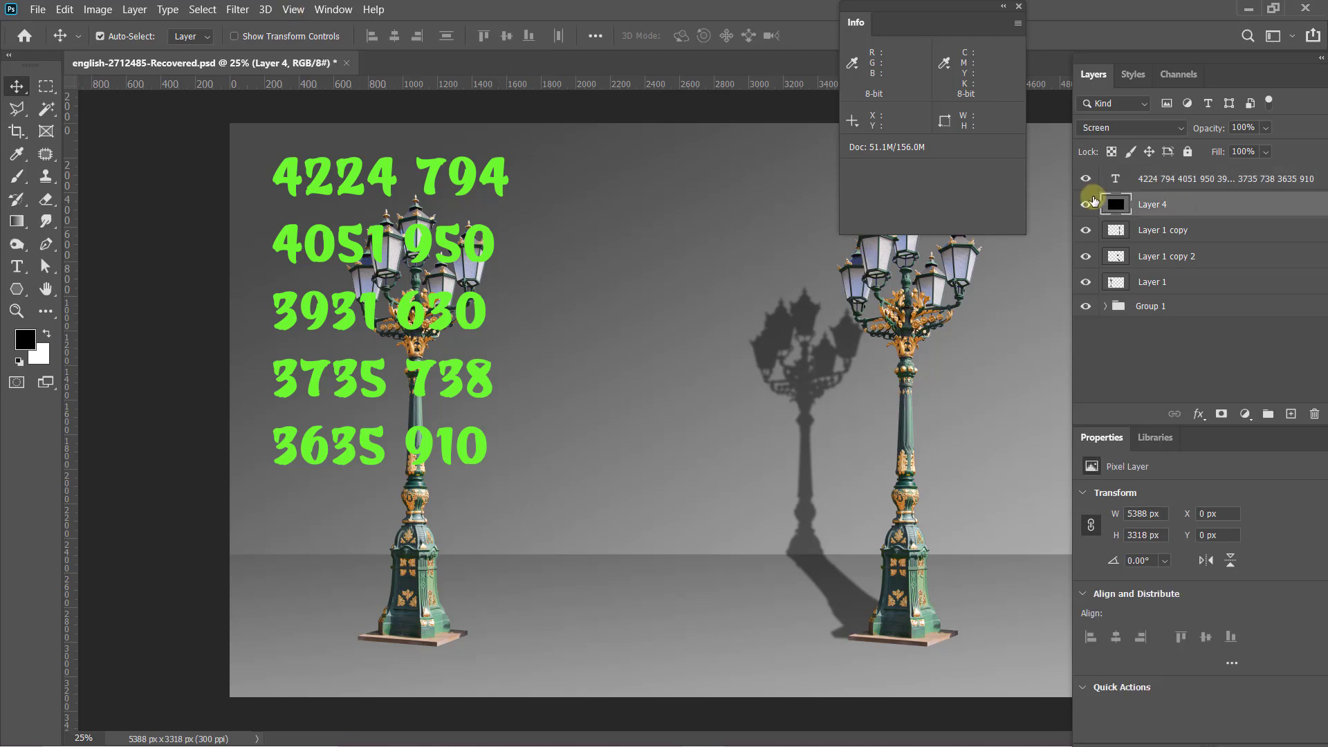
# - Render a lens flare on Layer 4 centred precisely at X 4224, Y 794
pyautogui.click(237, 9)
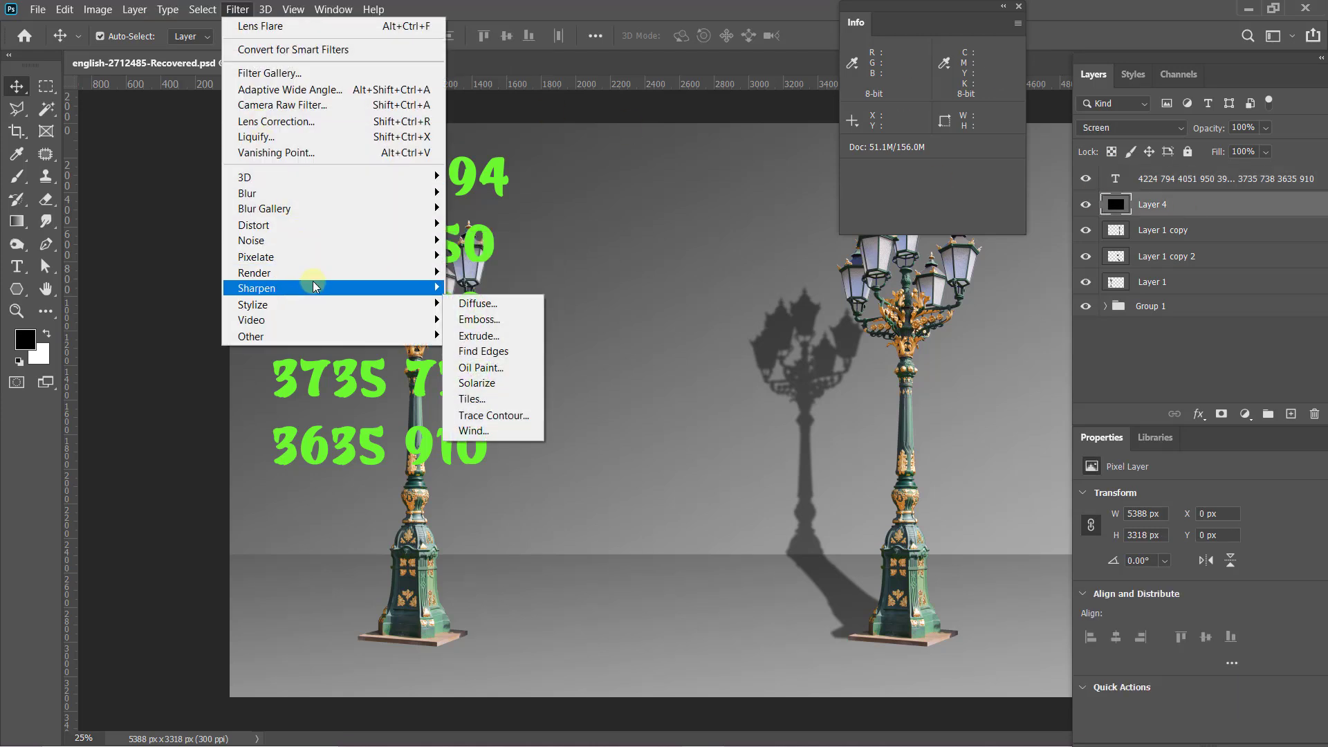
pyautogui.moveTo(255, 272)
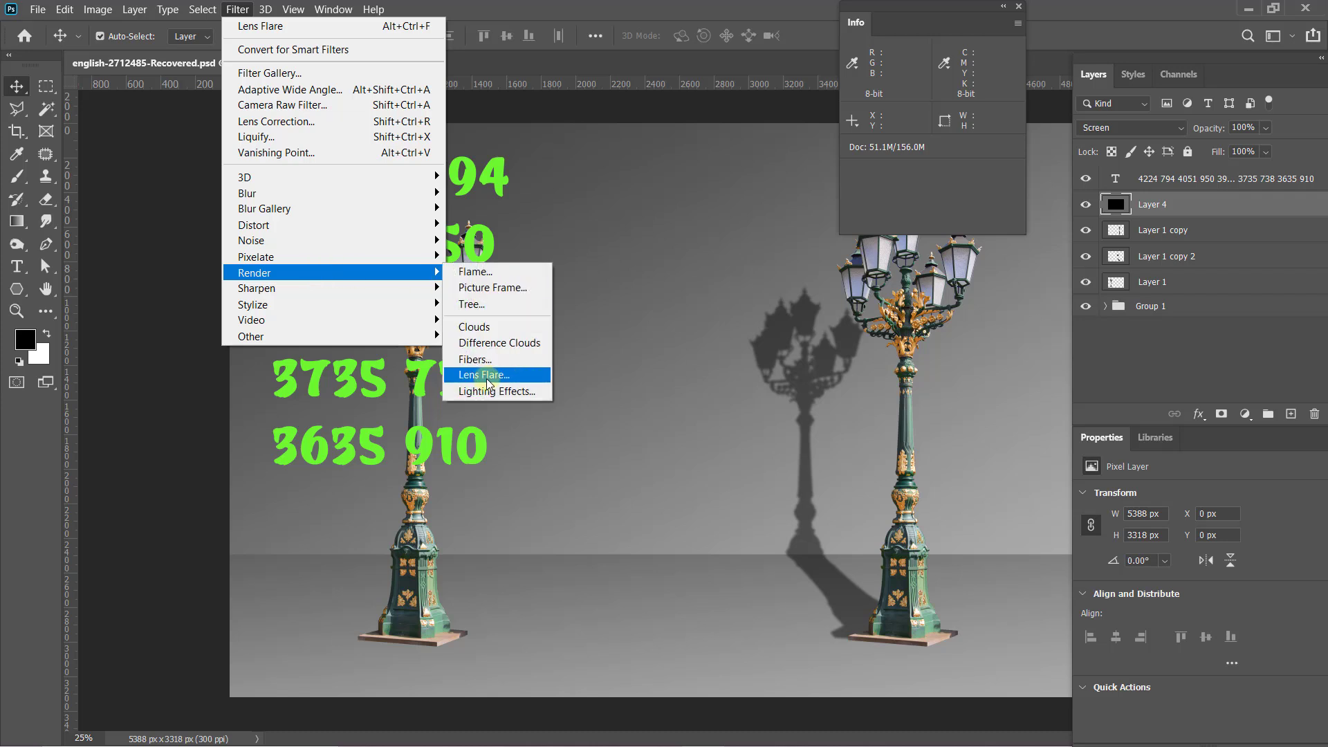
pyautogui.click(486, 374)
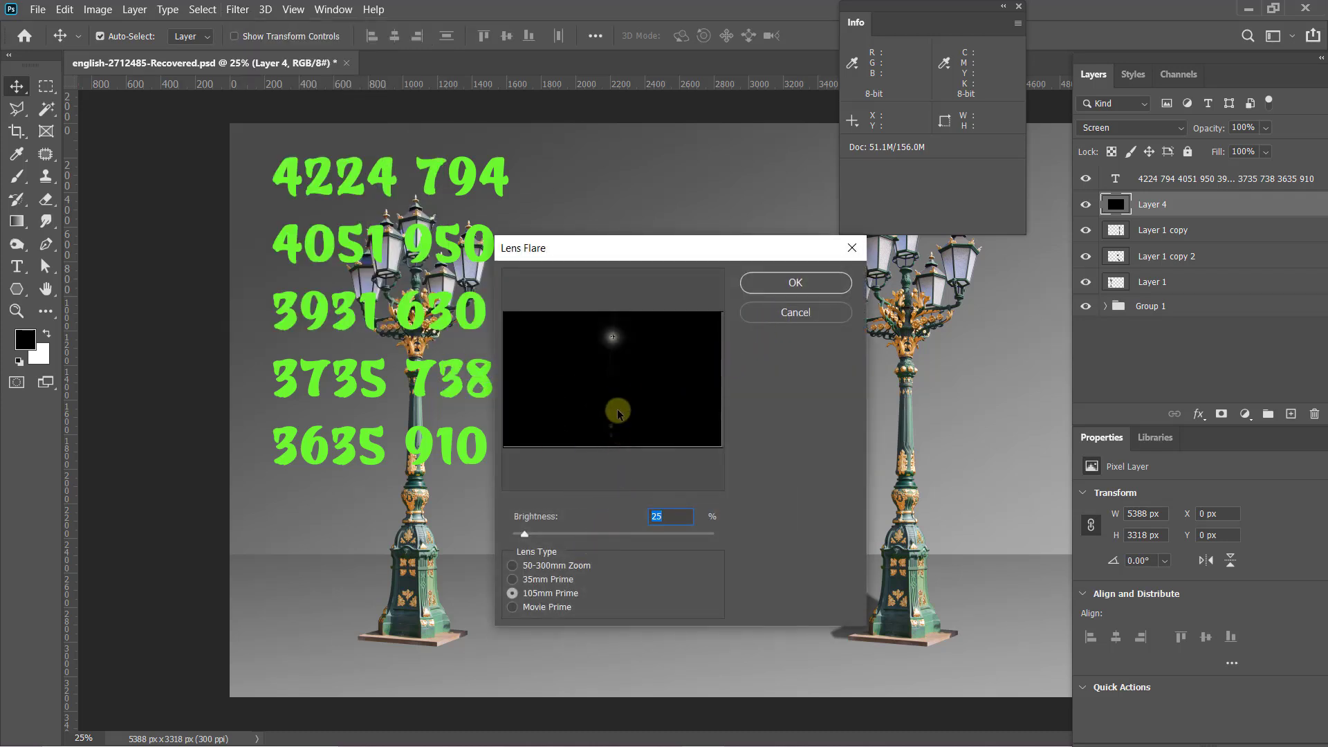
pyautogui.keyDown('alt'); pyautogui.click(610, 331); pyautogui.keyUp('alt')
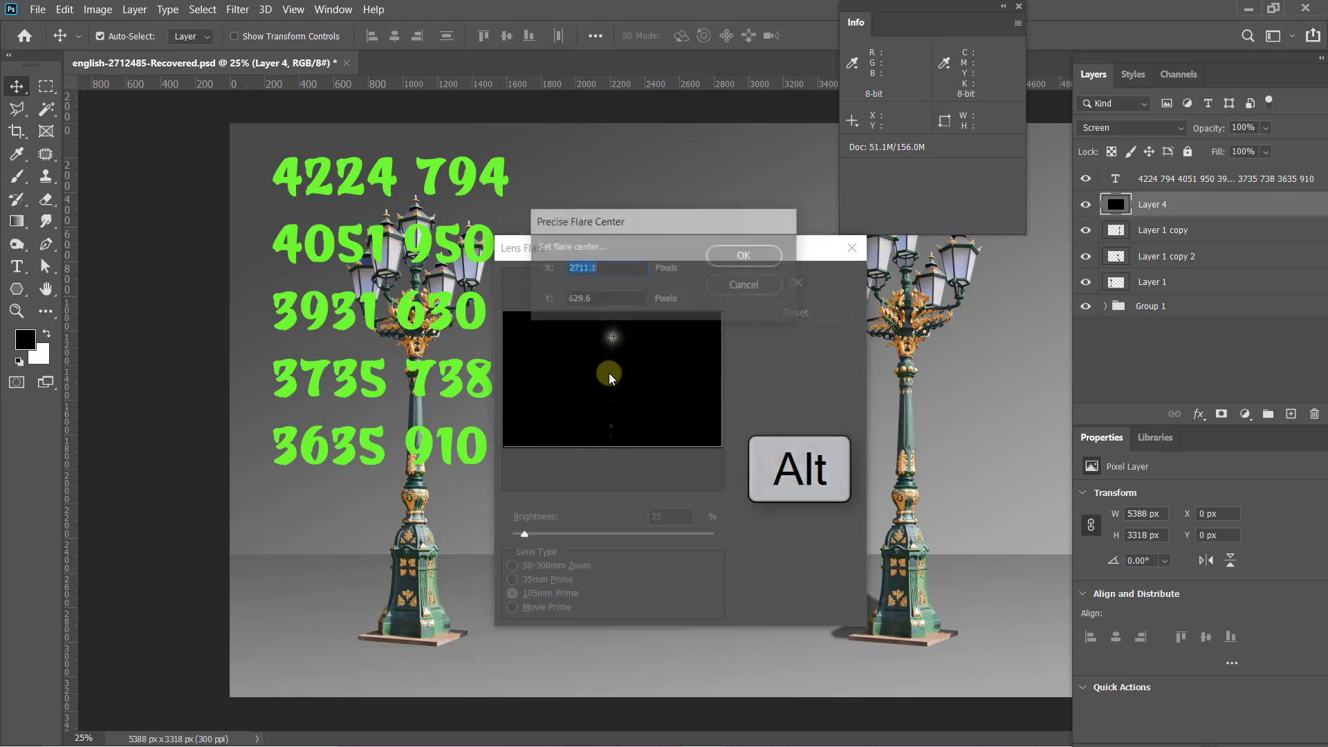
pyautogui.write('4')
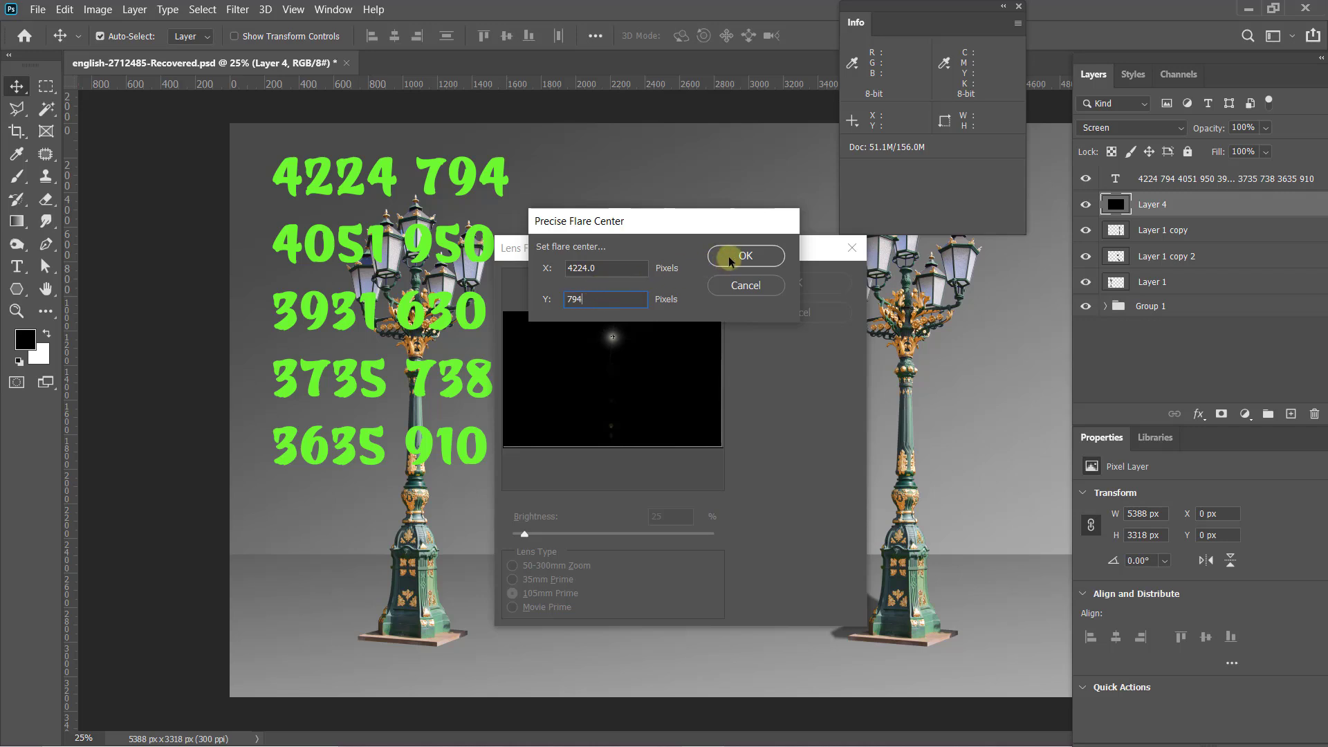
pyautogui.click(768, 256)
pyautogui.click(796, 284)
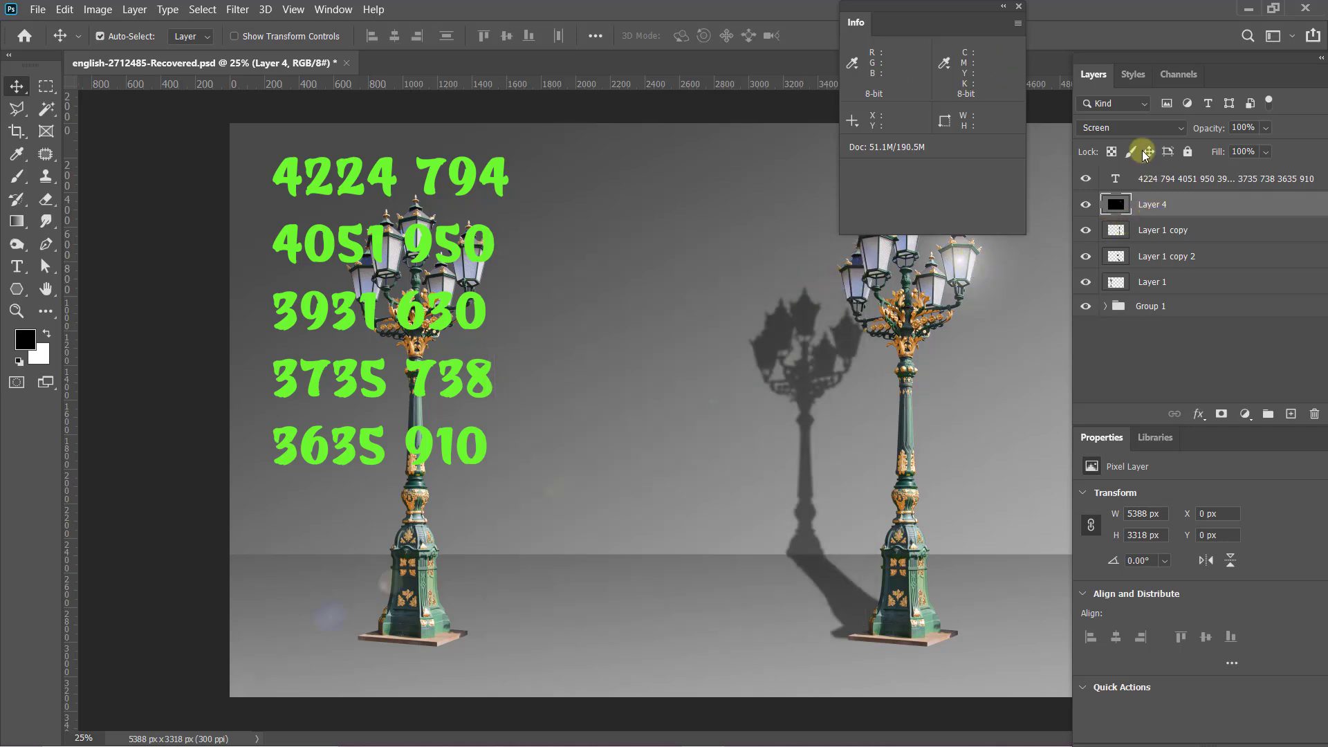
# - Keep Layer 4 in Screen blend mode and move the Info panel left
pyautogui.click(1131, 127)
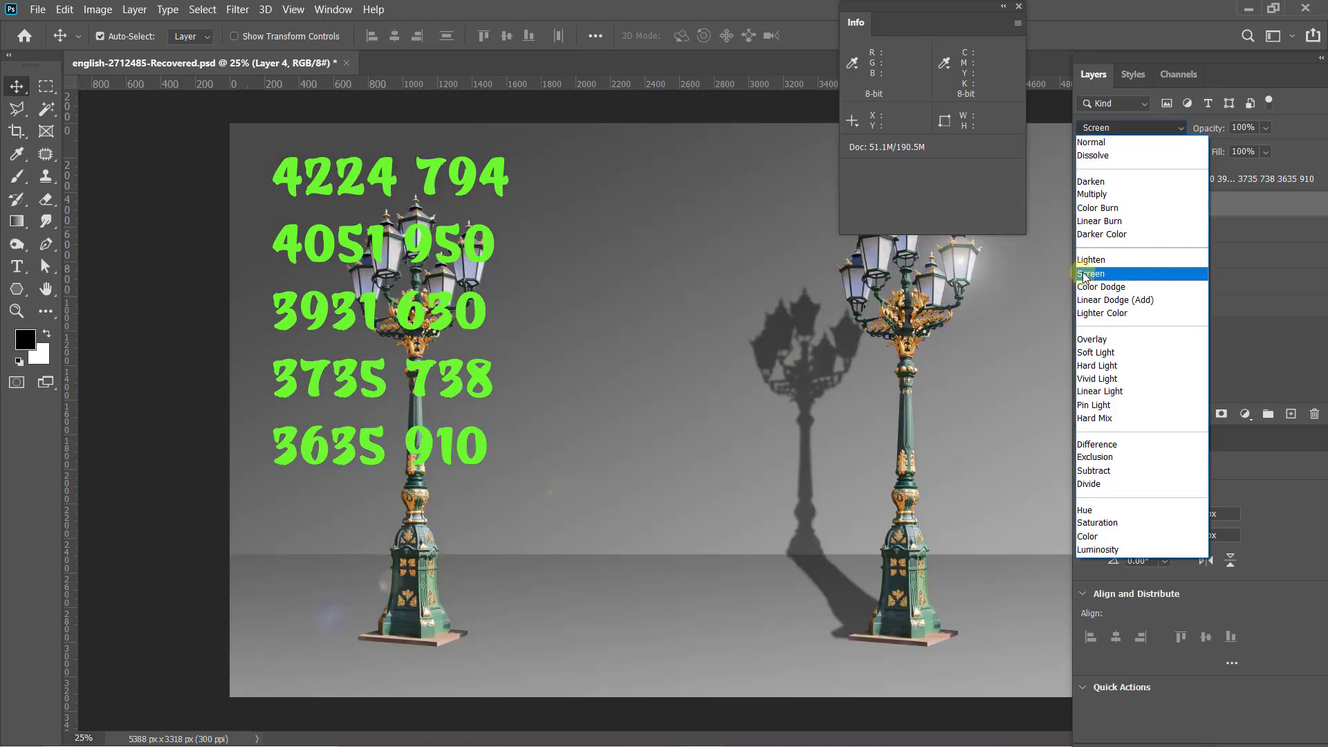
pyautogui.click(1091, 273)
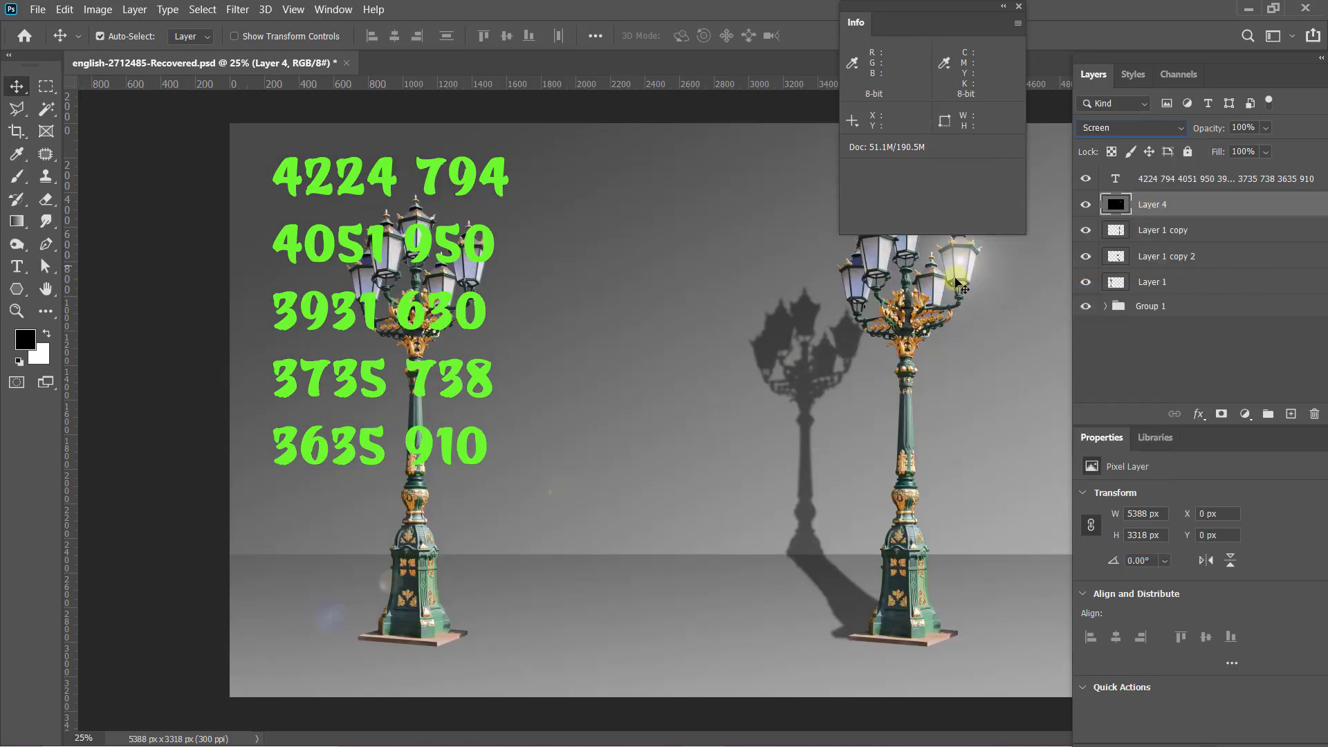
pyautogui.moveTo(968, 17); pyautogui.dragTo(208, 143)
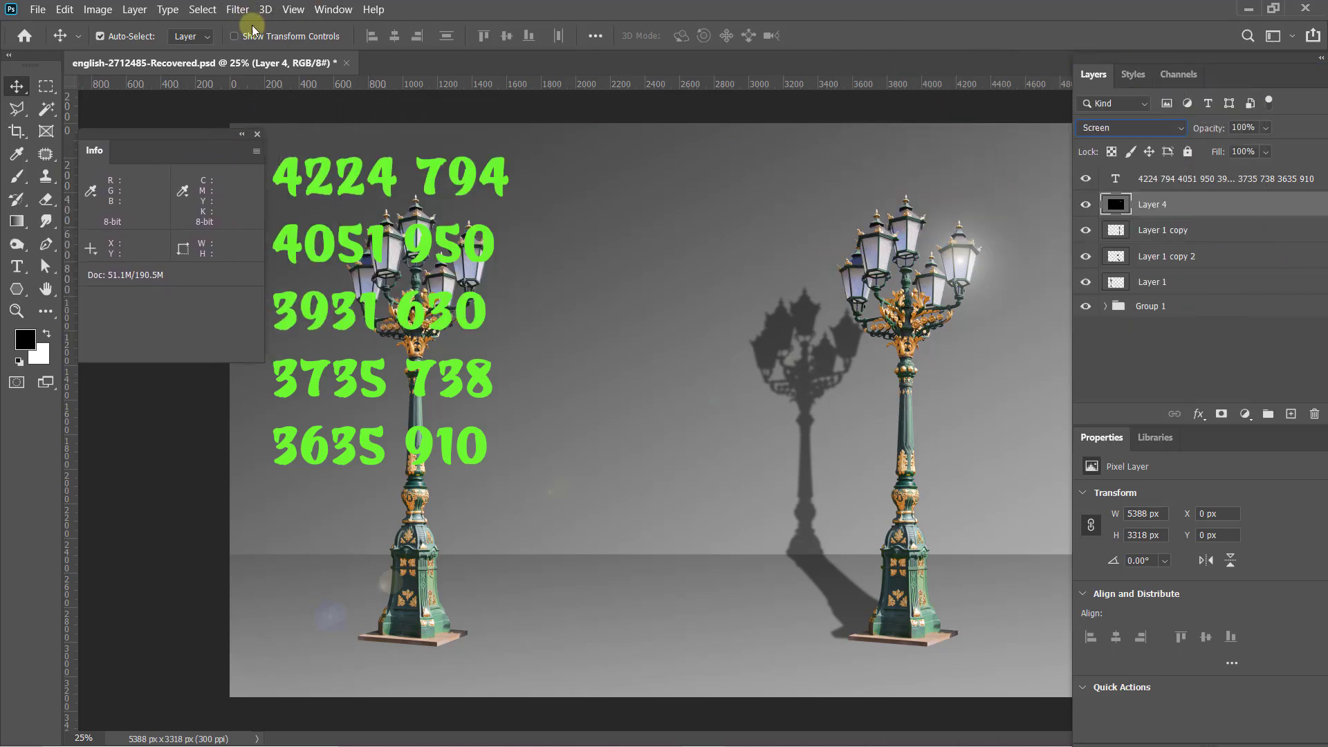
# - Add a second lens flare on Layer 4 centred at X 4051, Y 950 over another right-lamp bulb
pyautogui.click(237, 10)
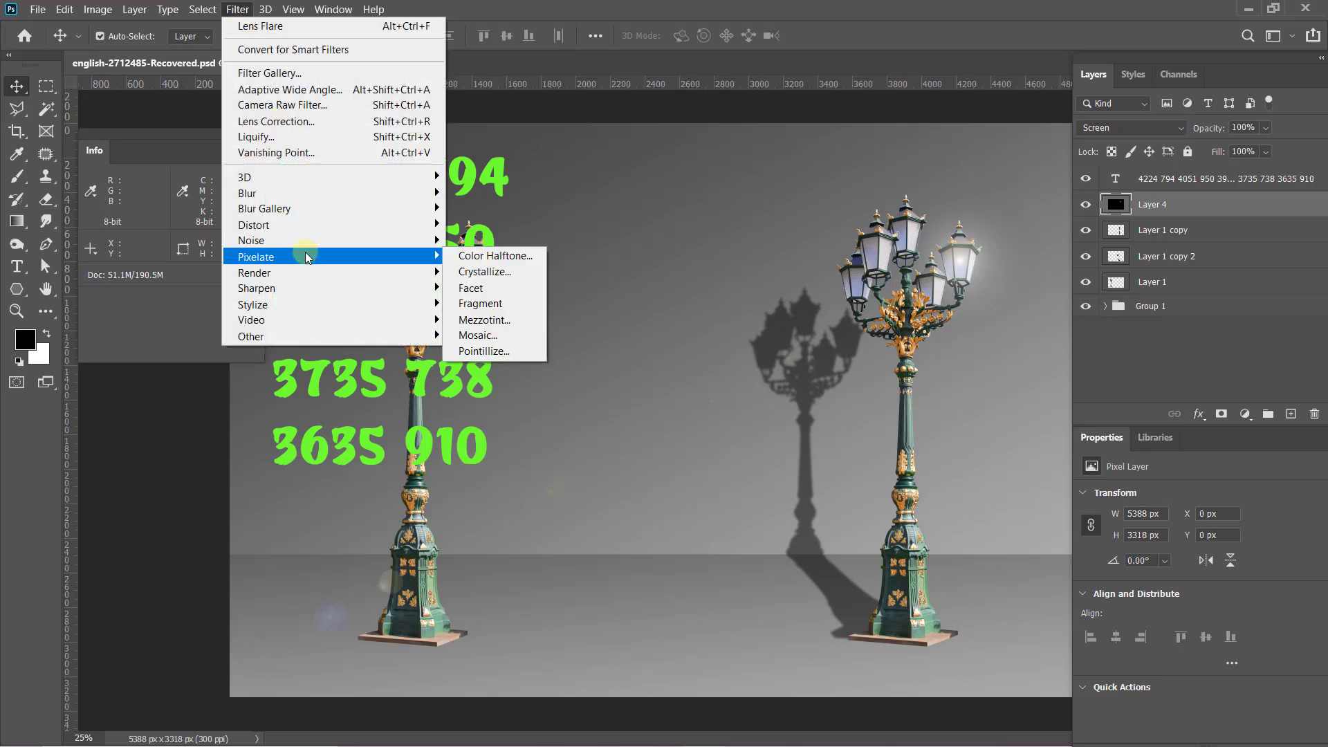
pyautogui.moveTo(255, 273)
pyautogui.click(484, 375)
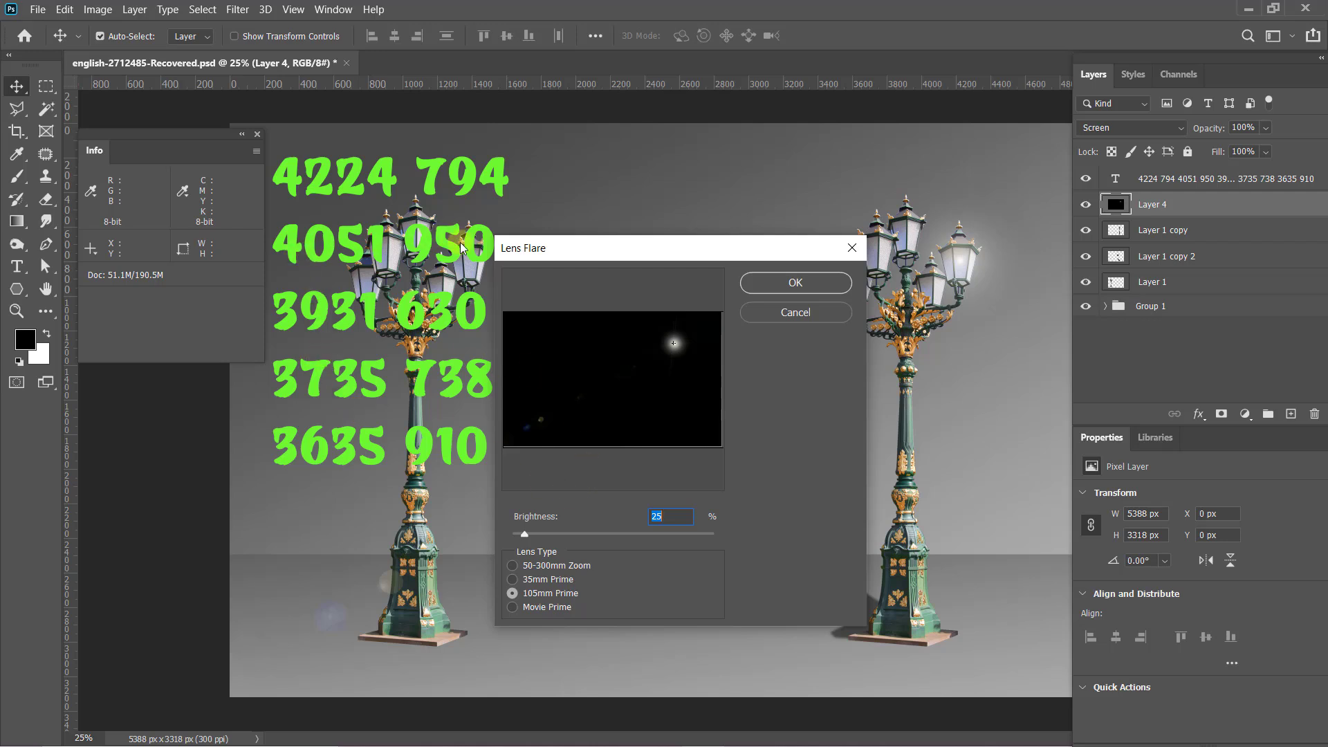
pyautogui.press('alt')
pyautogui.keyDown('alt'); pyautogui.click(592, 367); pyautogui.keyUp('alt')
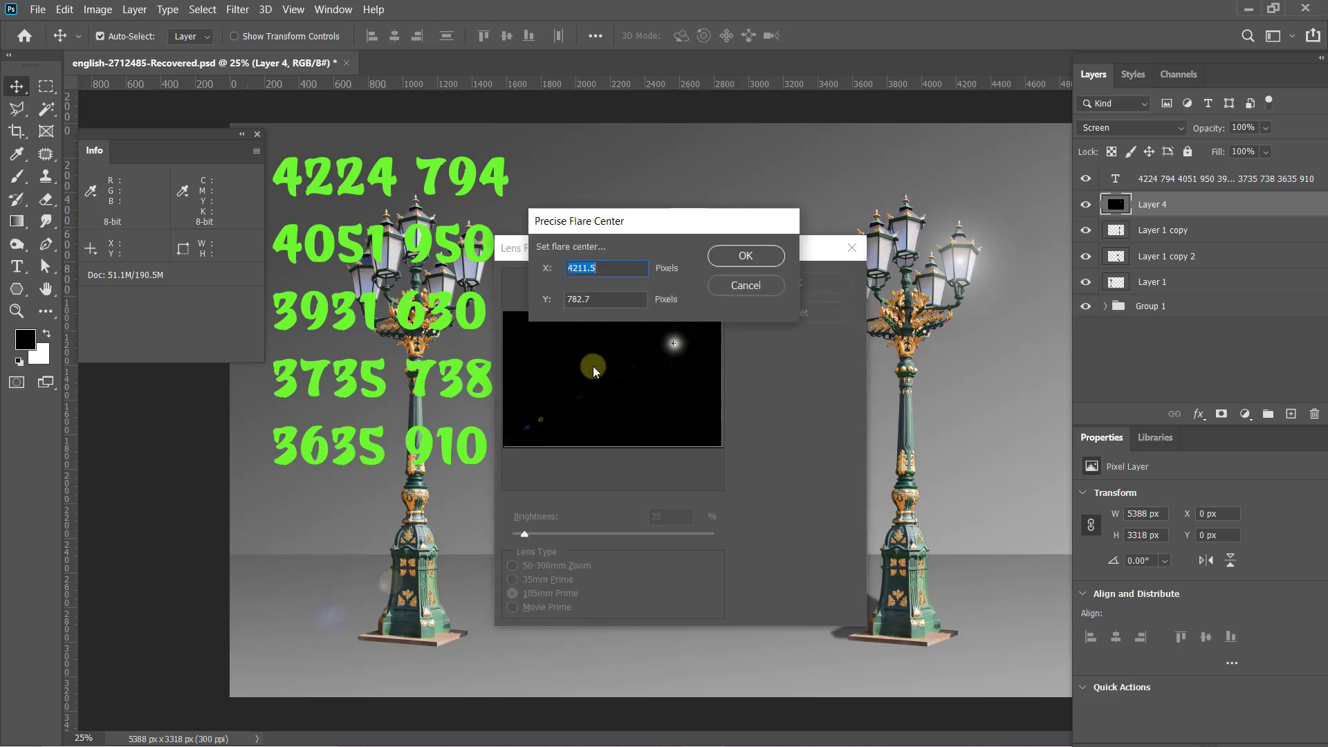
pyautogui.write('40')
pyautogui.write('51')
pyautogui.press('Tab')
pyautogui.write('95')
pyautogui.write('0')
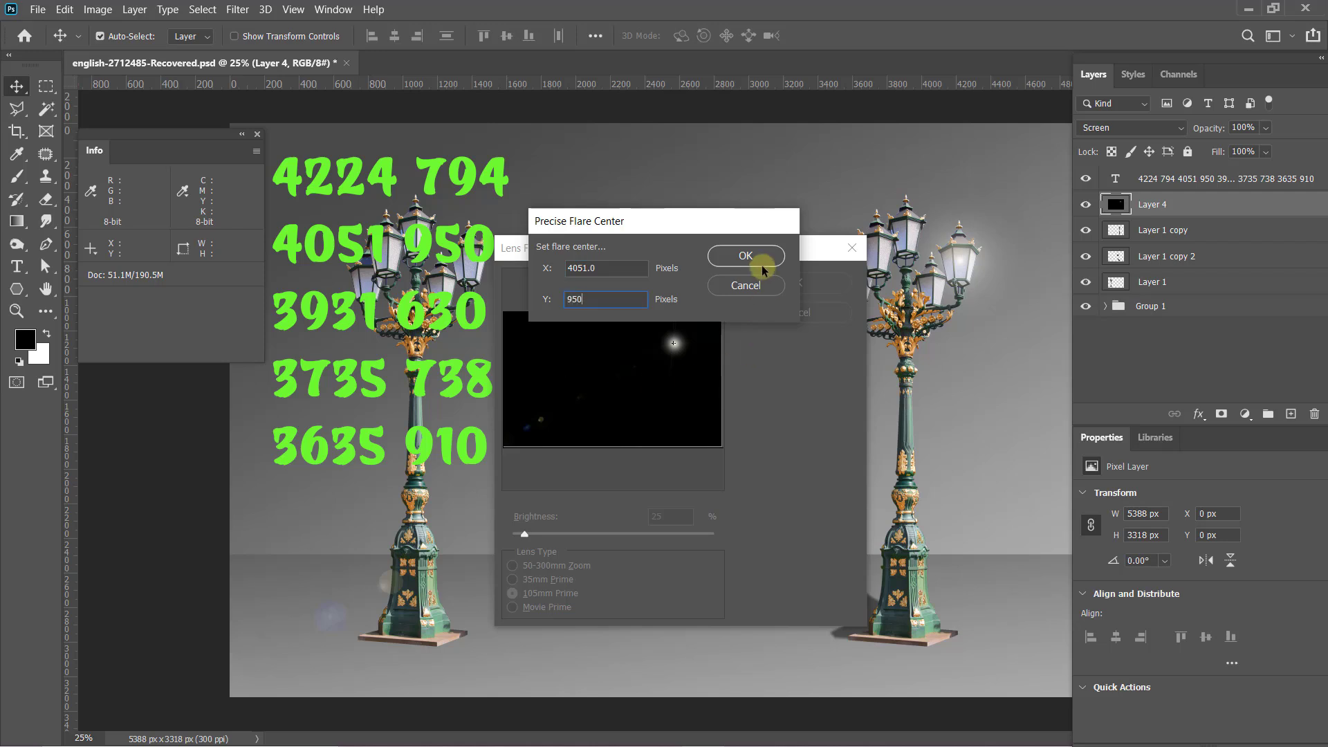
pyautogui.click(747, 258)
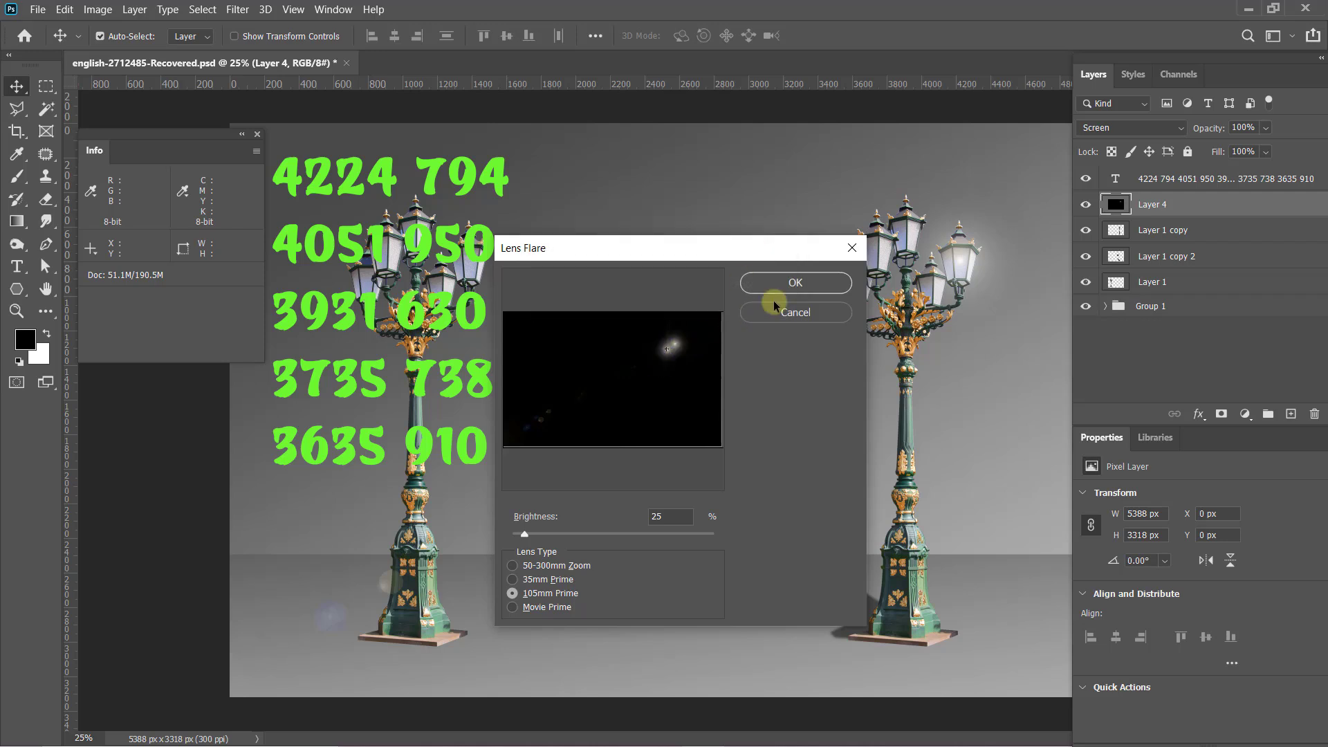
pyautogui.click(786, 284)
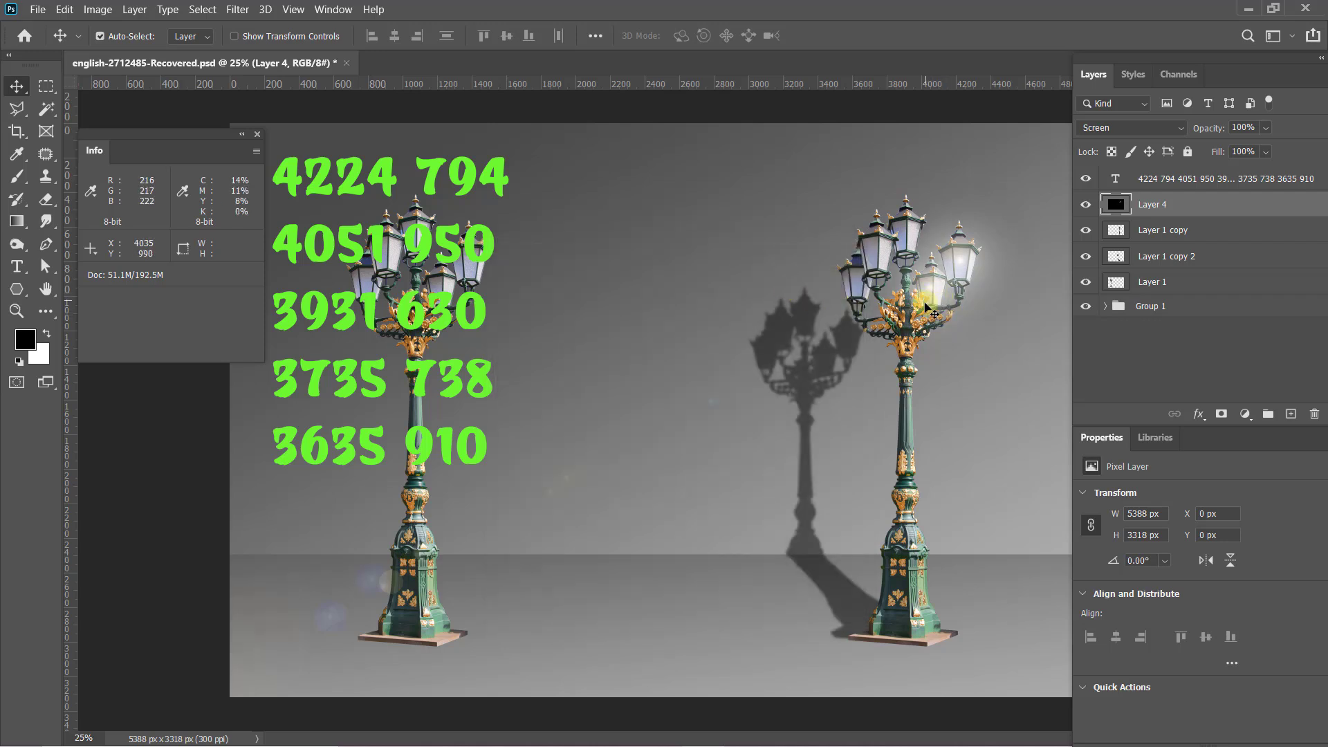
pyautogui.moveTo(927, 287); pyautogui.dragTo(958, 257)
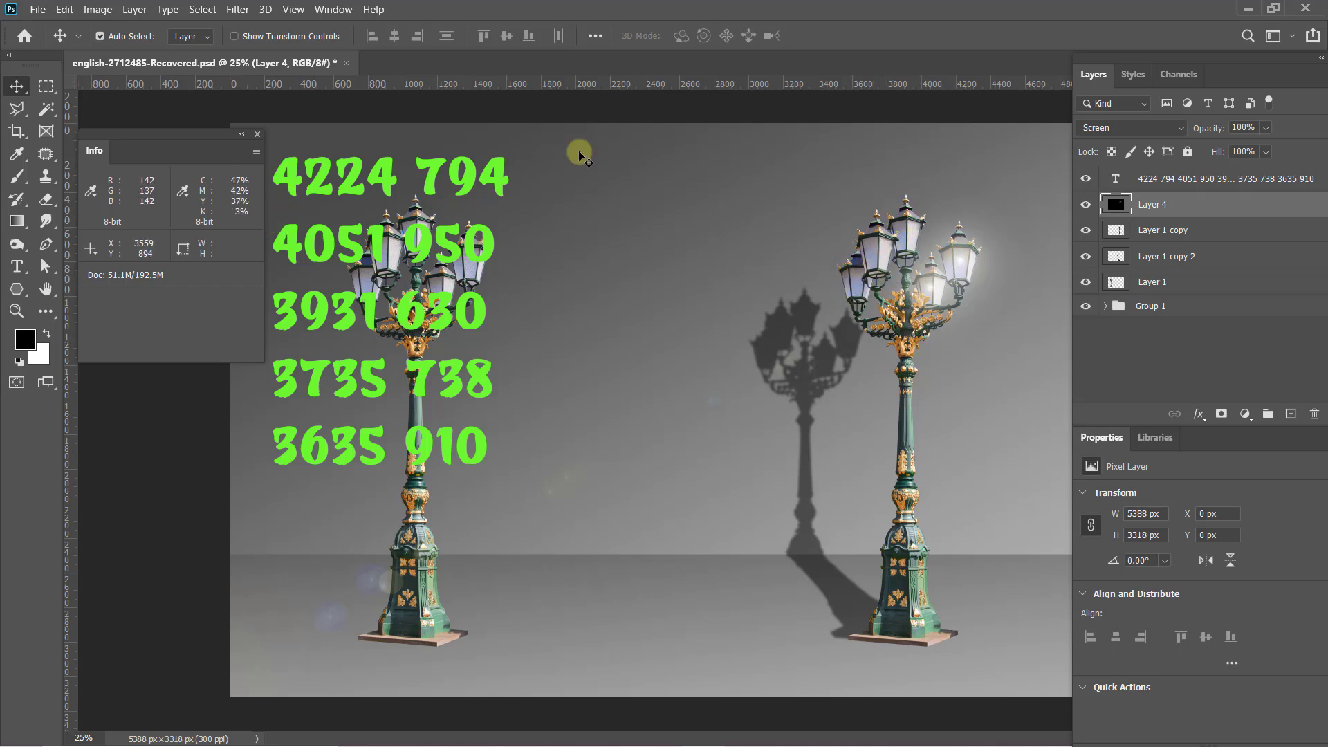
# - Add a lens flare with its precise centre X set to 3931 on the next right-lamp bulb
pyautogui.click(238, 9)
pyautogui.click(485, 375)
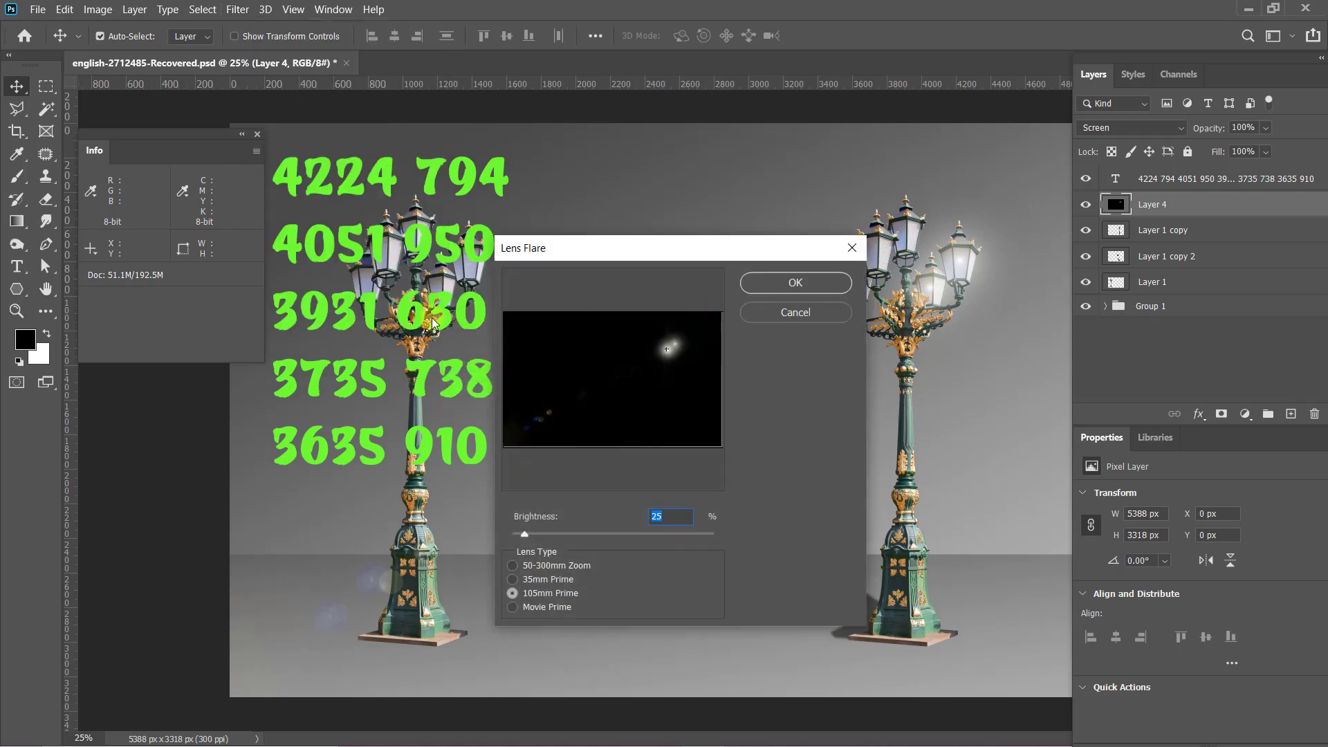
pyautogui.keyDown('alt'); pyautogui.click(588, 381); pyautogui.keyUp('alt')
pyautogui.write('393')
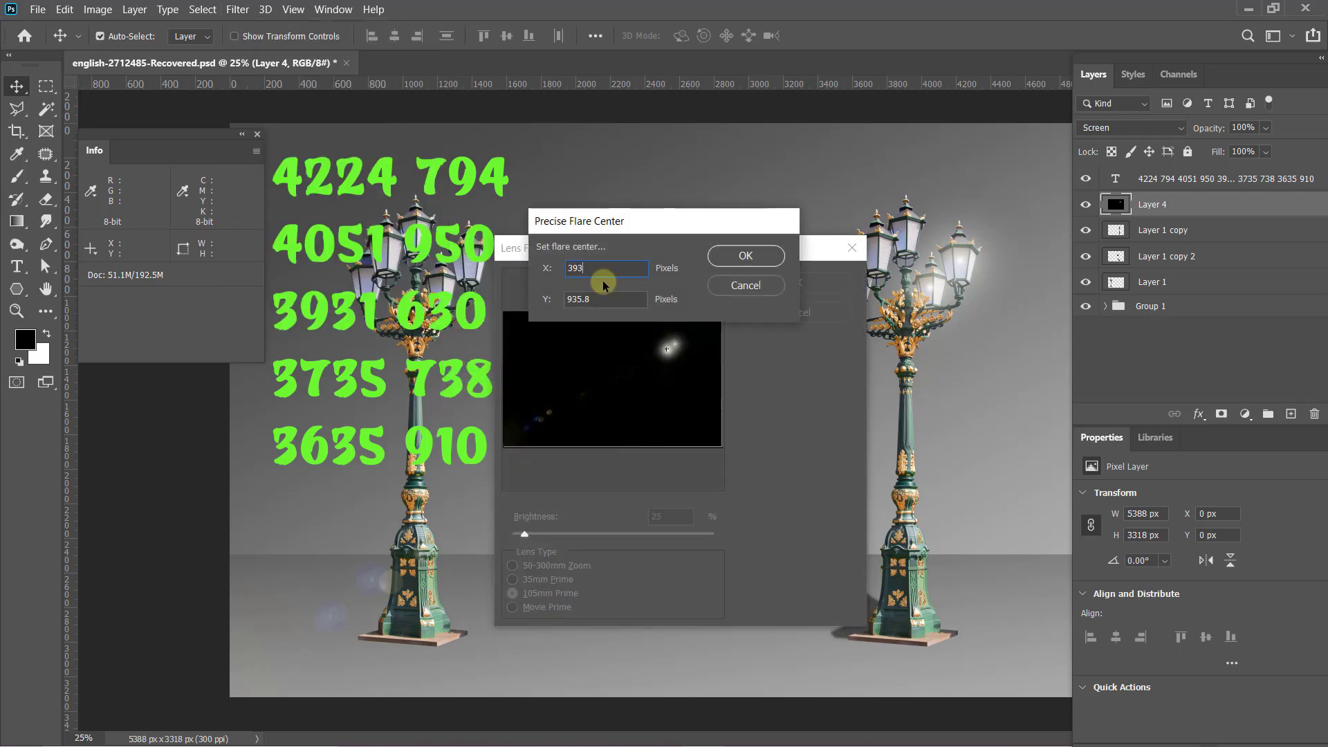
pyautogui.write('1')
pyautogui.click(745, 256)
pyautogui.click(823, 283)
# - Add another lens flare at a precise bulb centre read from the green reference numbers
pyautogui.click(238, 9)
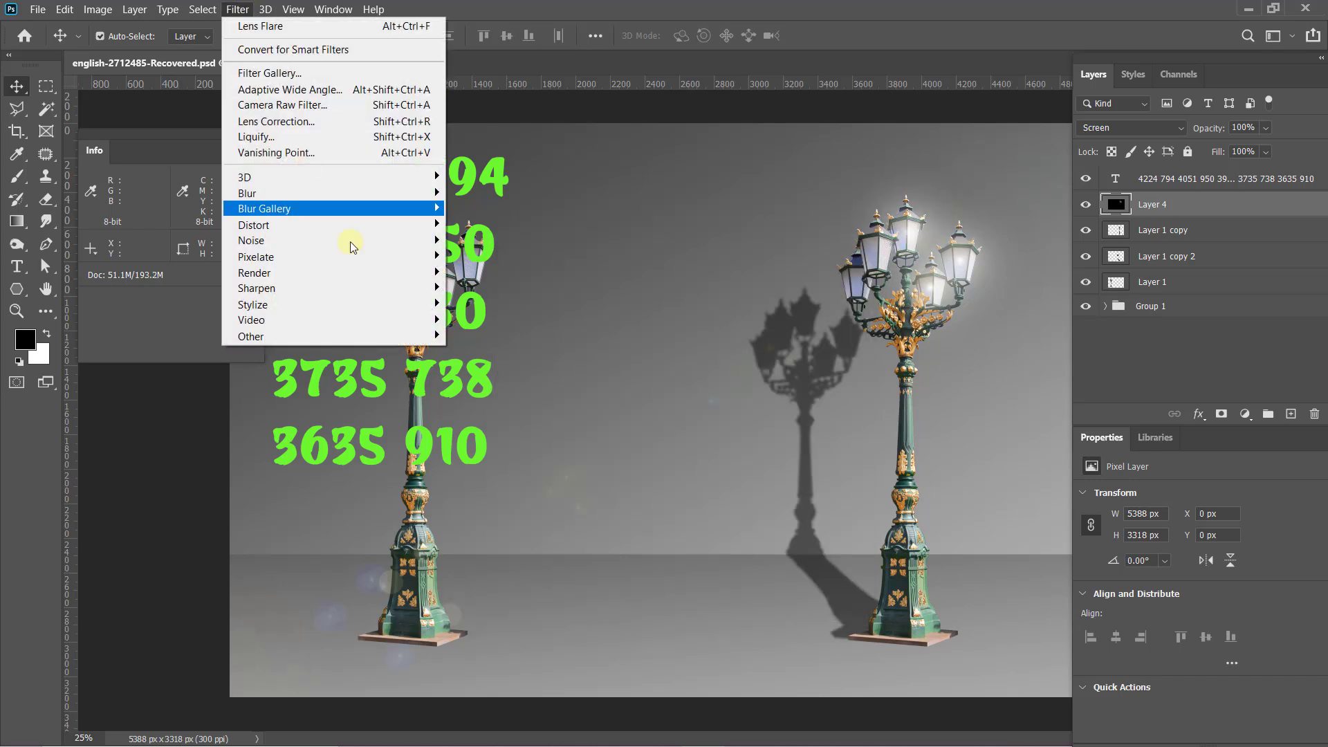
pyautogui.click(529, 374)
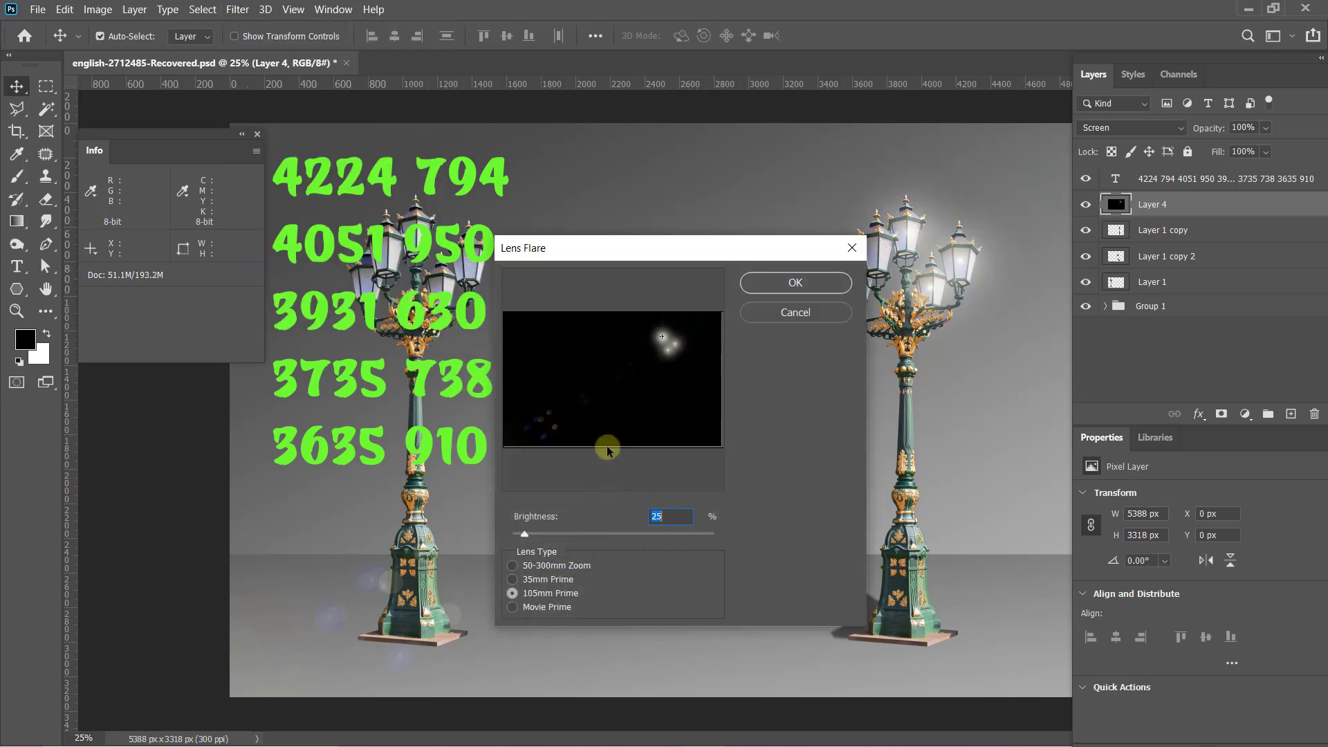
pyautogui.keyDown('alt'); pyautogui.click(608, 451); pyautogui.keyUp('alt')
pyautogui.moveTo(622, 228); pyautogui.dragTo(796, 201)
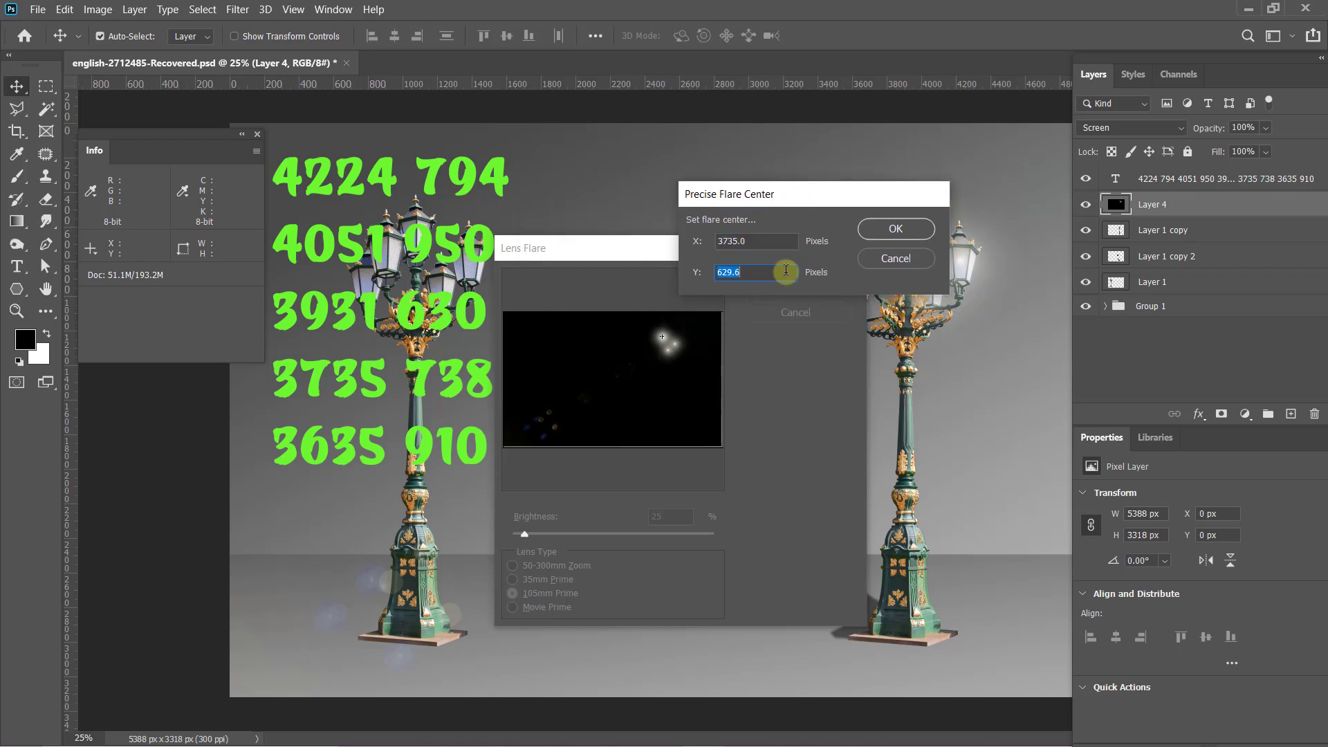
pyautogui.click(878, 229)
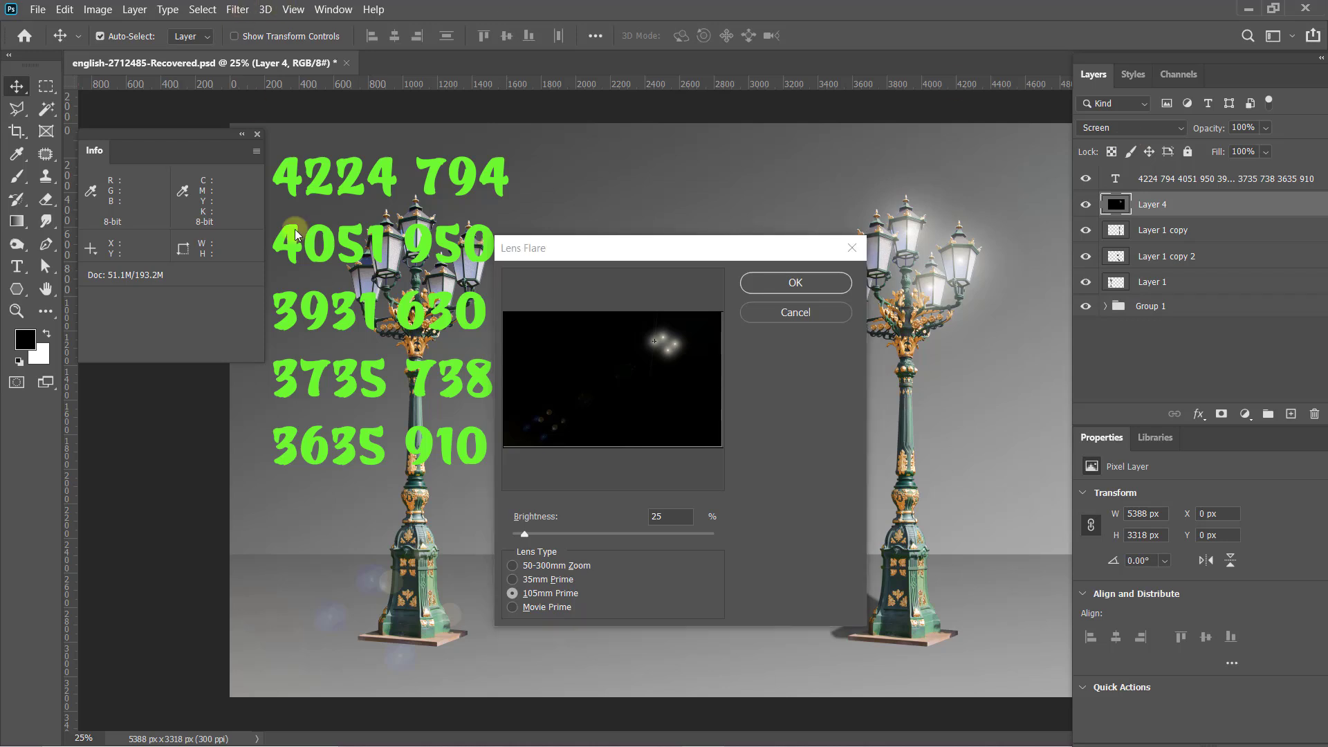
pyautogui.click(793, 283)
# - Add the final lens flare centred at 3635, 910 on the last right-lamp bulb
pyautogui.click(238, 9)
pyautogui.moveTo(254, 273)
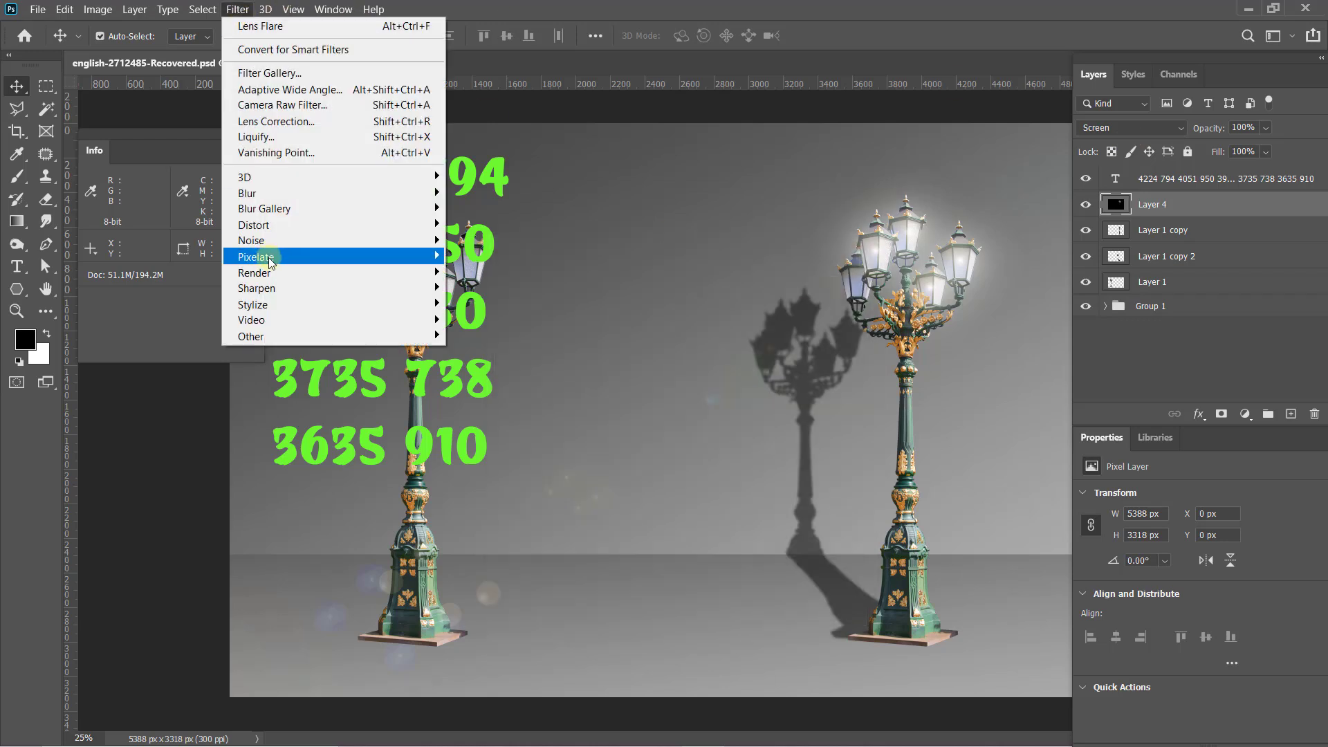
pyautogui.click(504, 374)
pyautogui.keyDown('alt'); pyautogui.click(604, 332); pyautogui.keyUp('alt')
pyautogui.write('3')
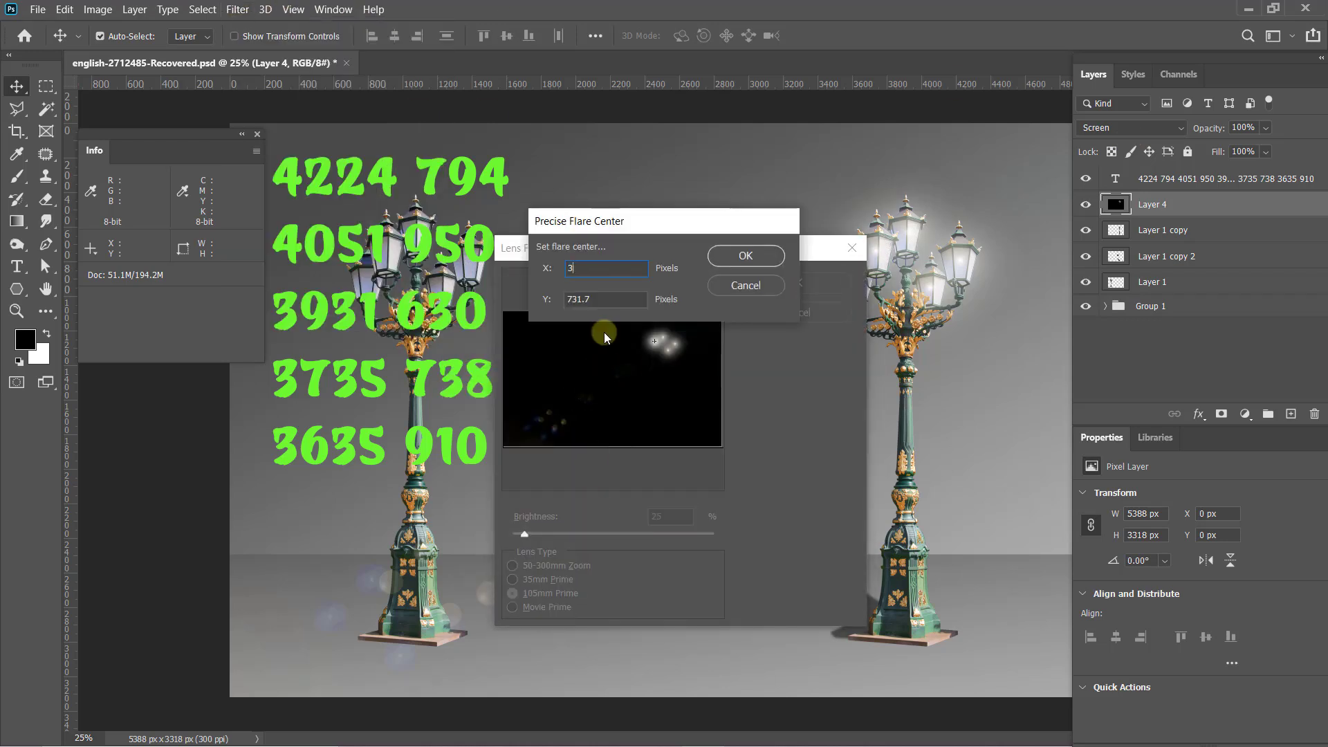
pyautogui.write('635 ')
pyautogui.write('910')
pyautogui.click(775, 256)
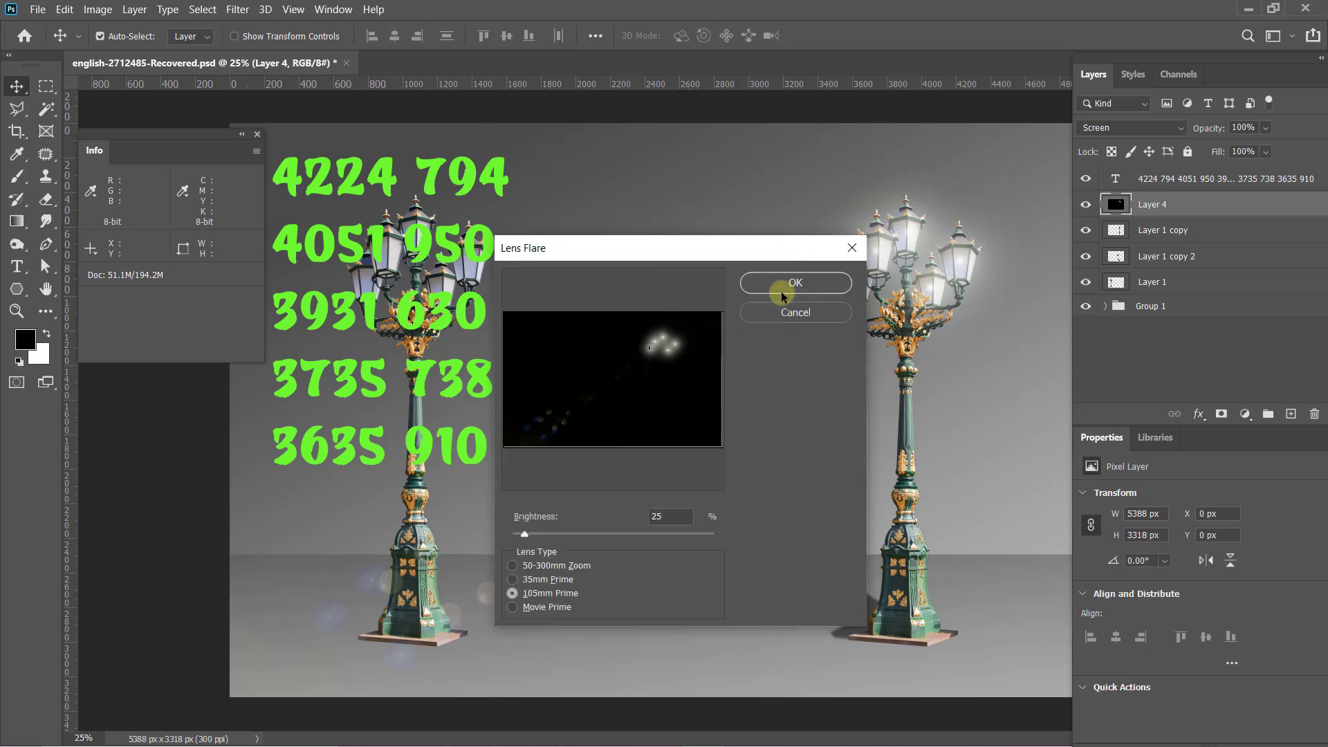
pyautogui.click(786, 285)
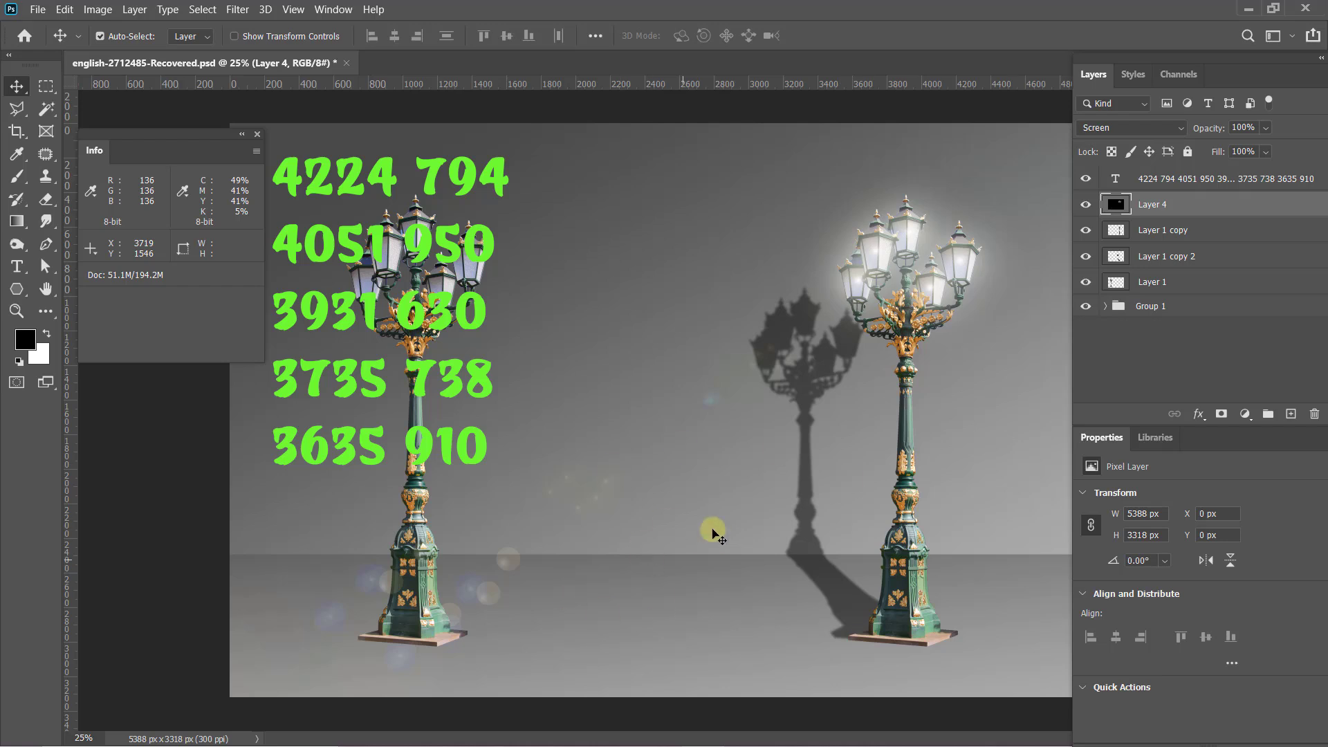
pyautogui.hotkey('alt', ']')
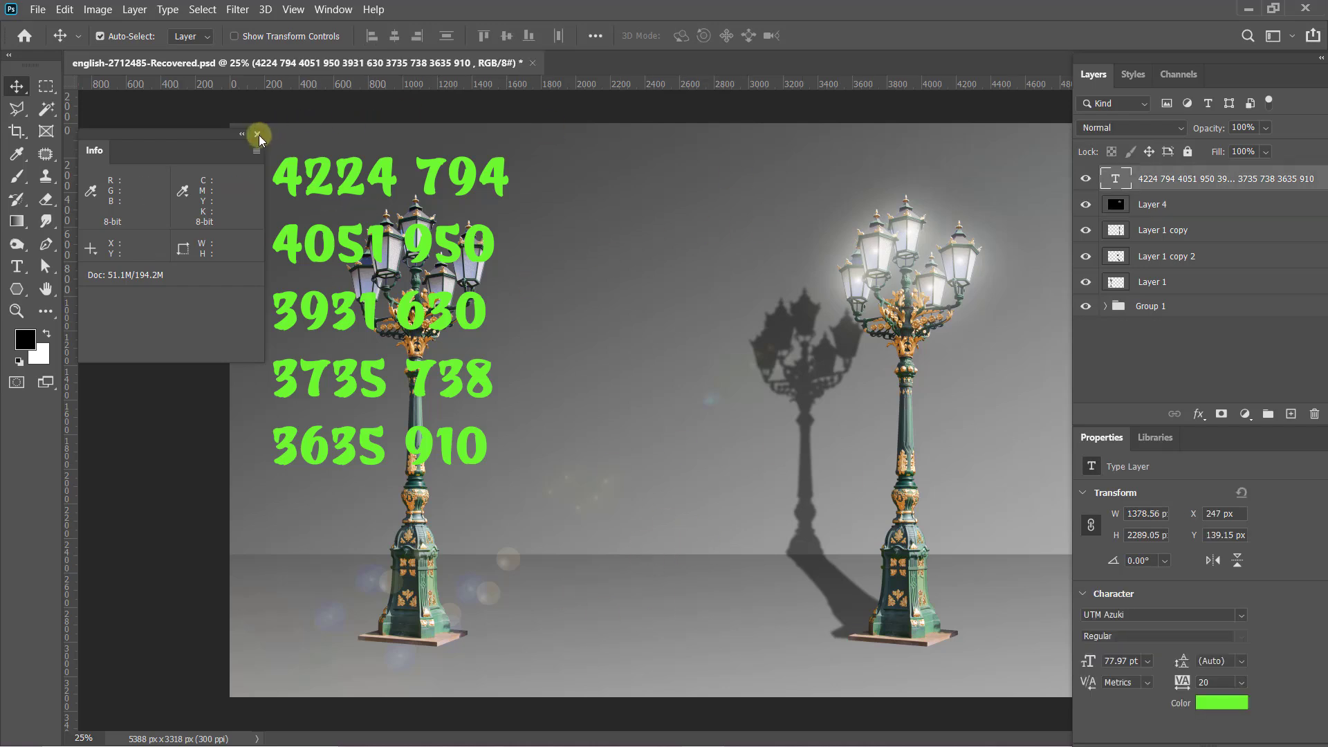
# - Close the Info panel and delete the green reference-numbers text layer
pyautogui.click(257, 134)
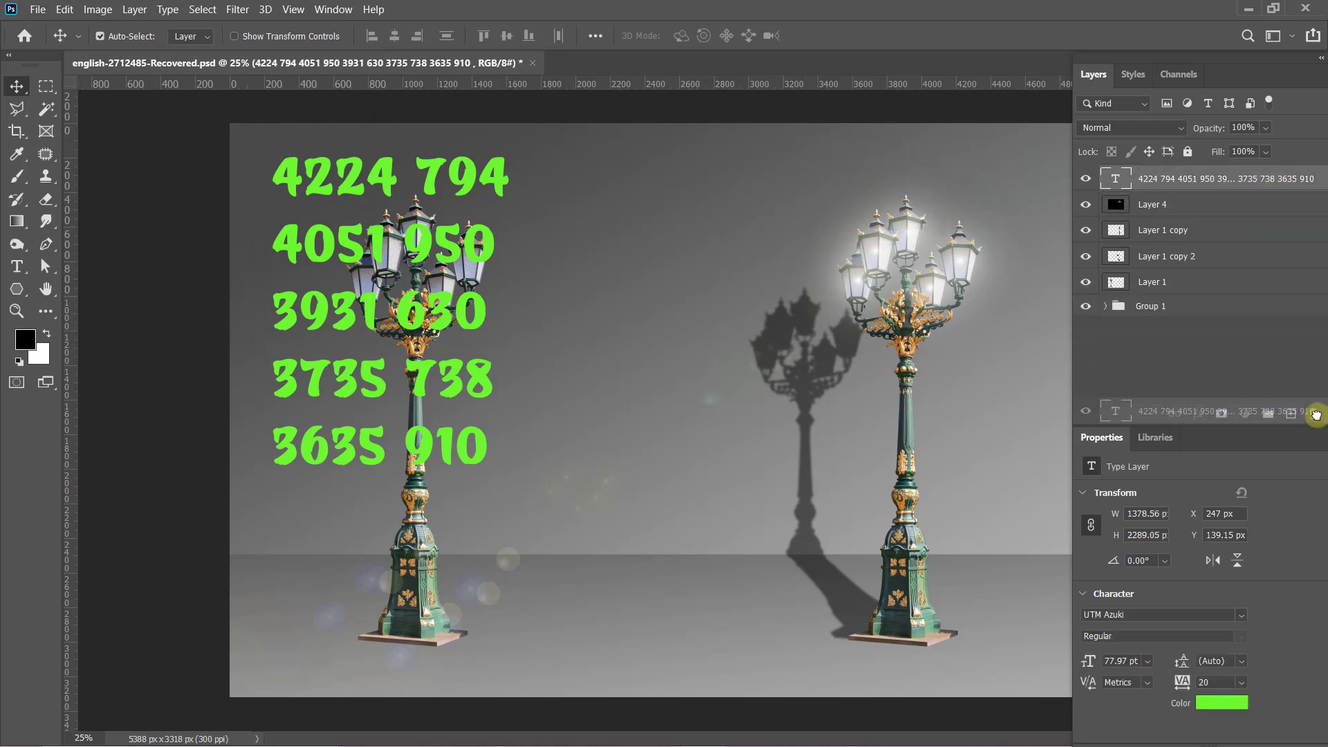
pyautogui.moveTo(1278, 184); pyautogui.dragTo(1314, 414)
pyautogui.click(46, 86)
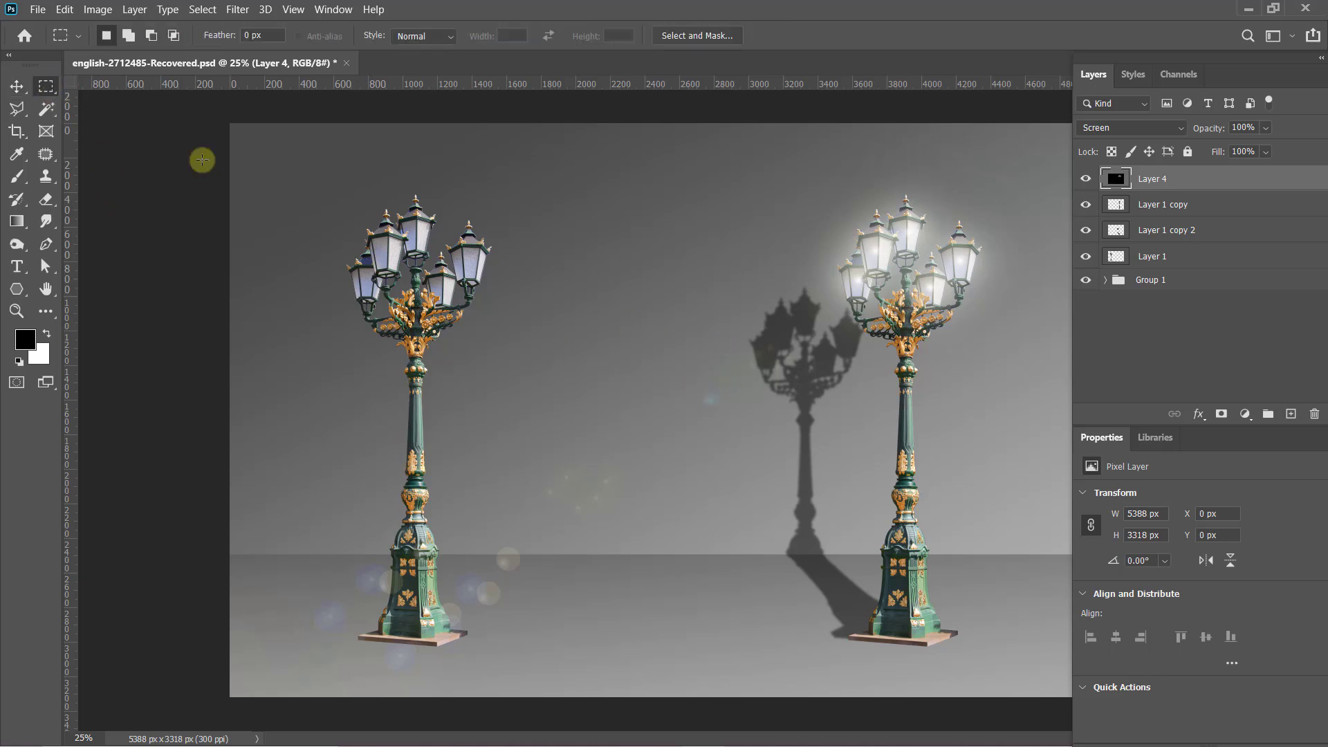
pyautogui.moveTo(184, 118); pyautogui.dragTo(318, 315)
pyautogui.moveTo(392, 454); pyautogui.dragTo(776, 742)
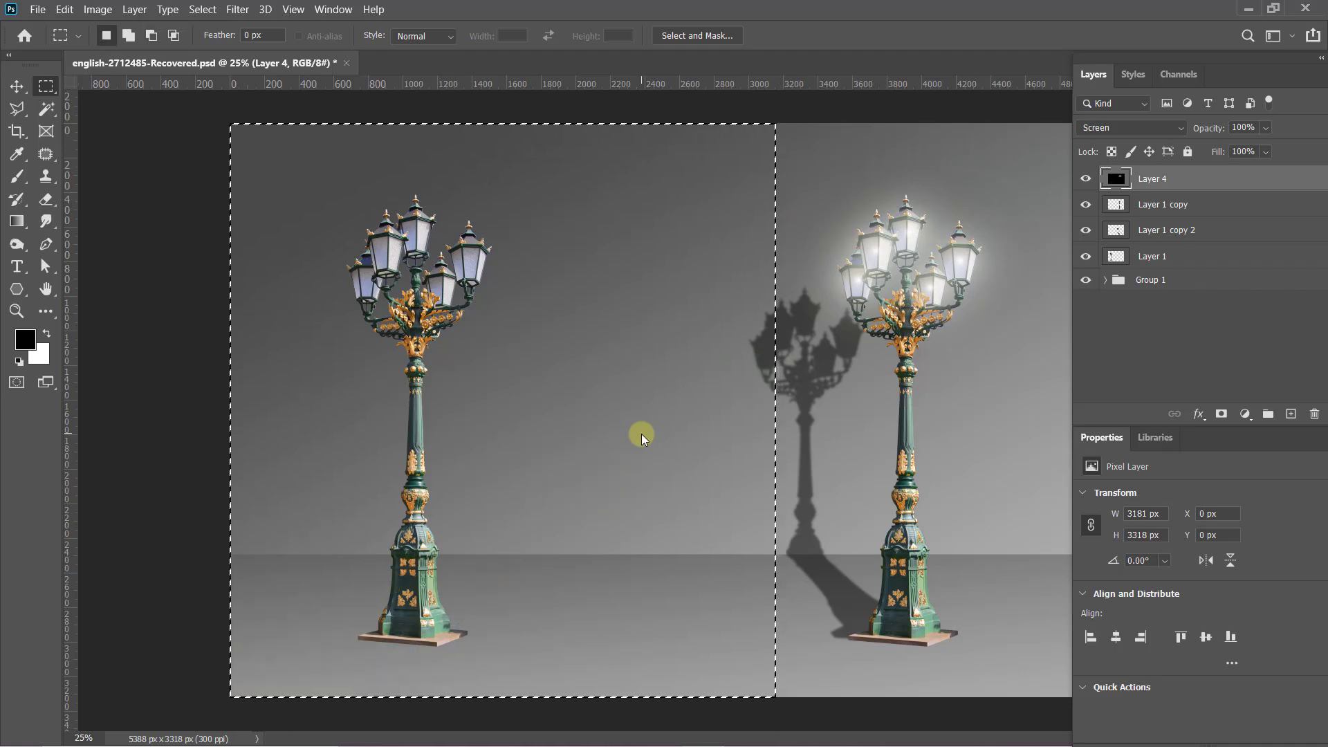
pyautogui.click(653, 363)
# - Set the flare layer Layer 4 to Screen blending at 80% opacity
pyautogui.click(1121, 127)
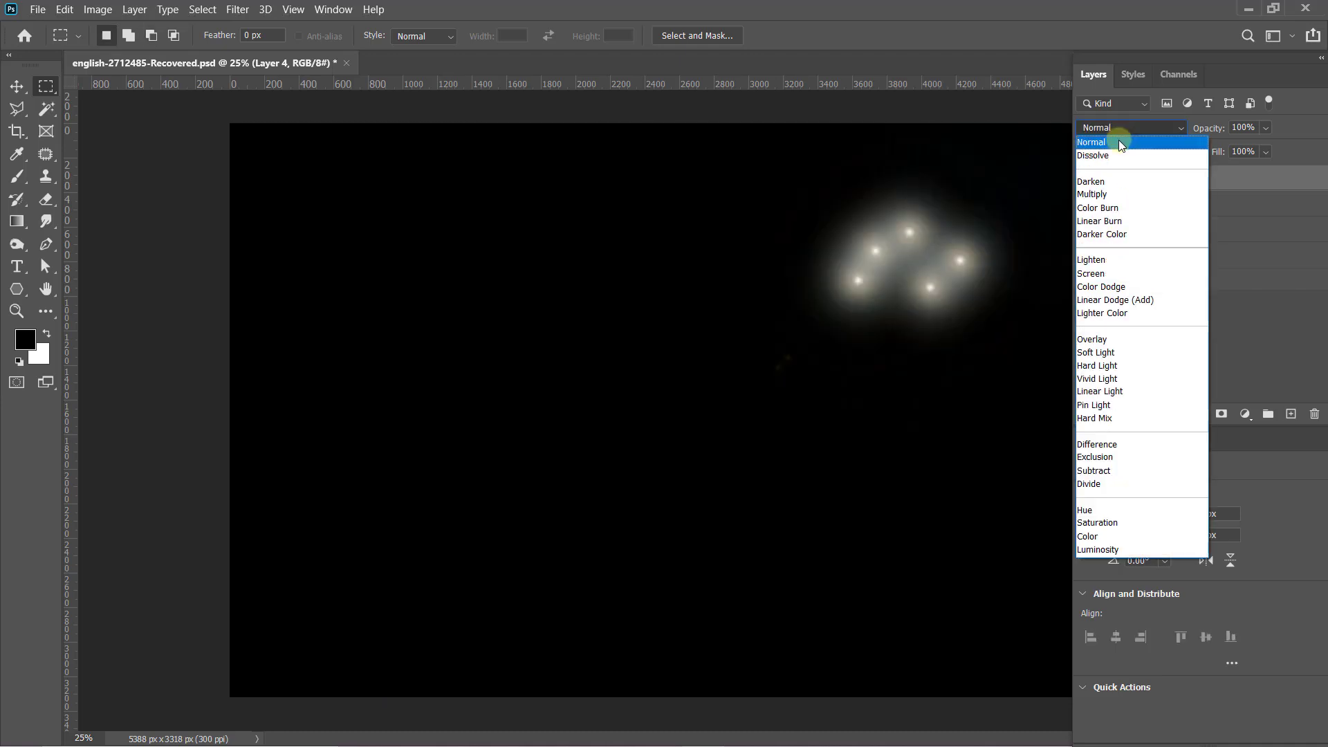
pyautogui.click(1118, 140)
pyautogui.click(1145, 127)
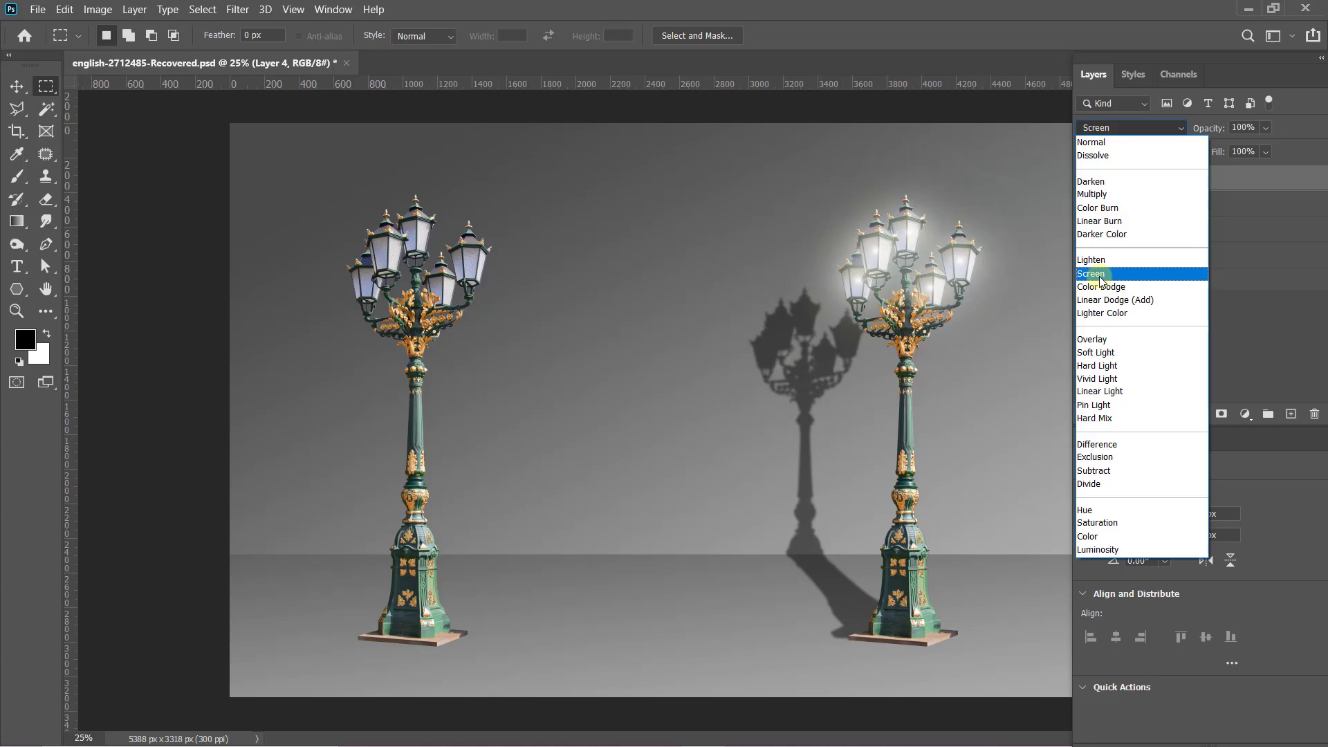
pyautogui.click(1100, 274)
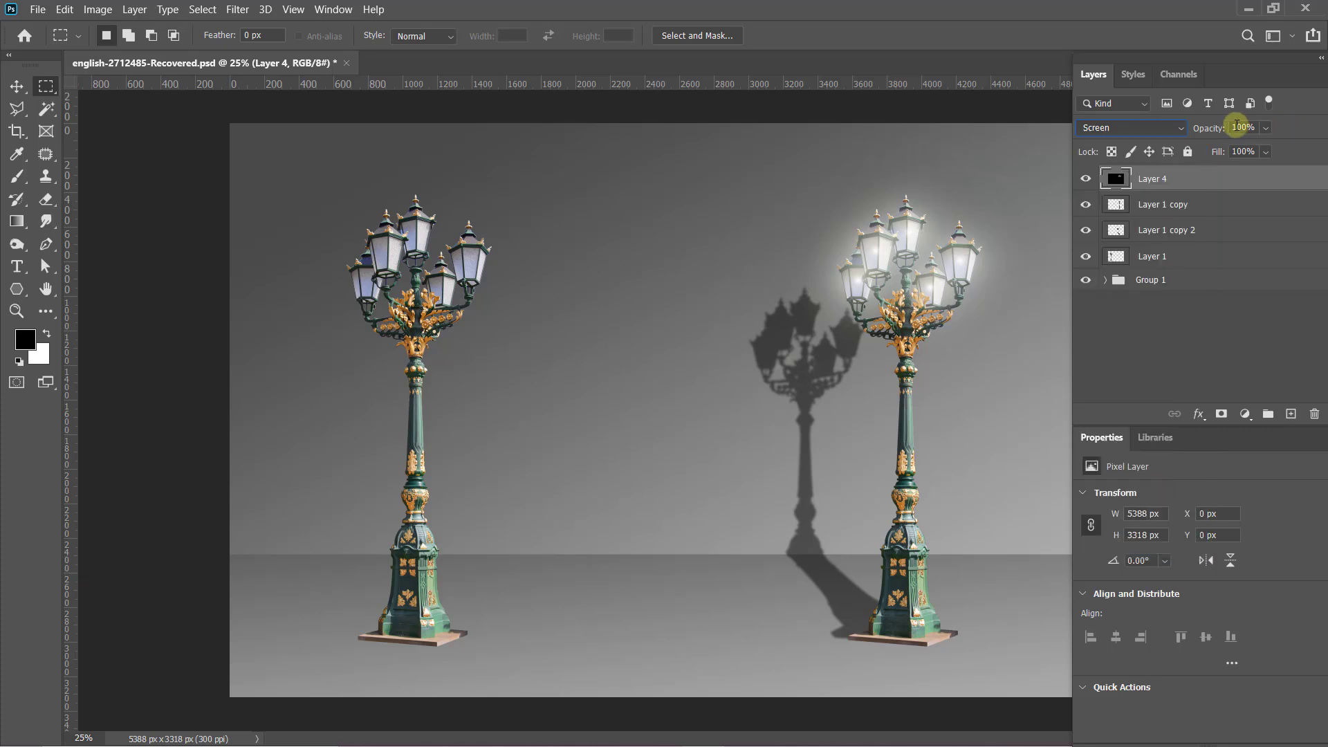
pyautogui.write('70')
pyautogui.press('Return')
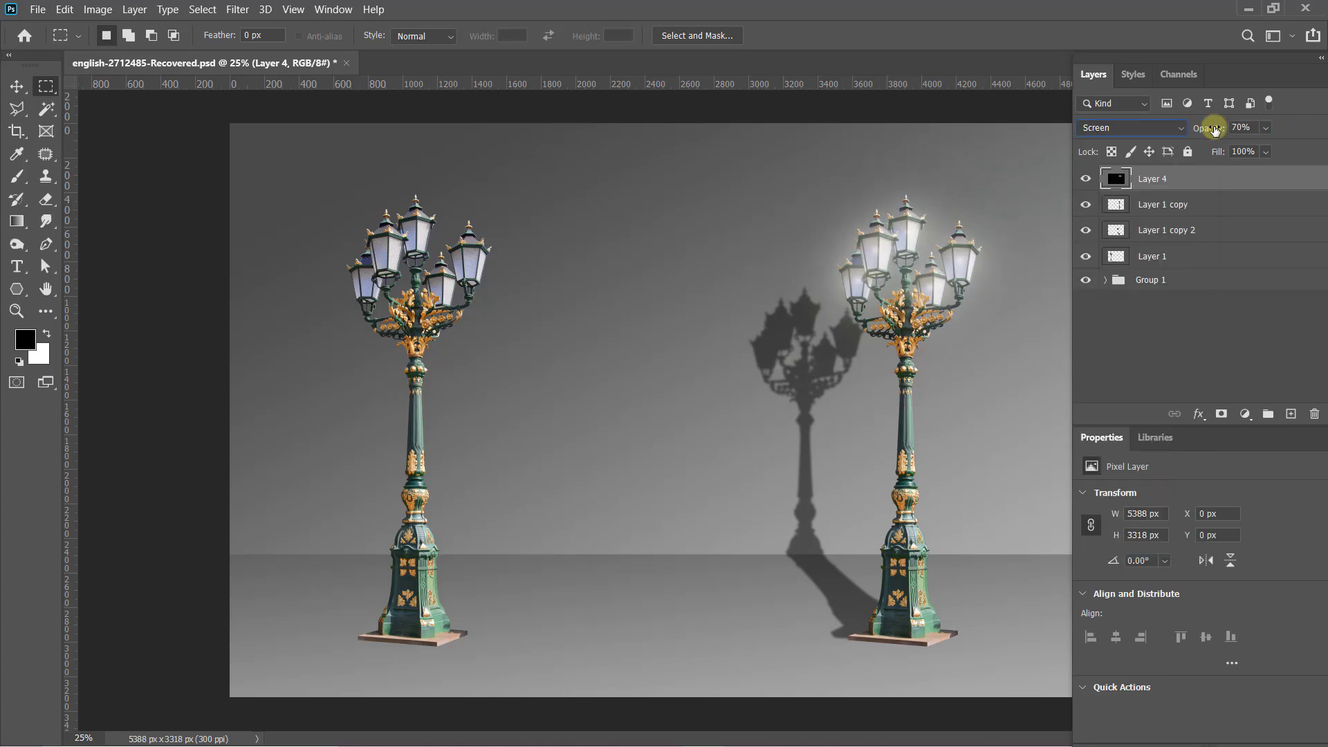
pyautogui.moveTo(1205, 130)
pyautogui.mouseDown()
pyautogui.moveTo(1221, 130)
pyautogui.moveTo(1202, 129)
pyautogui.mouseUp()
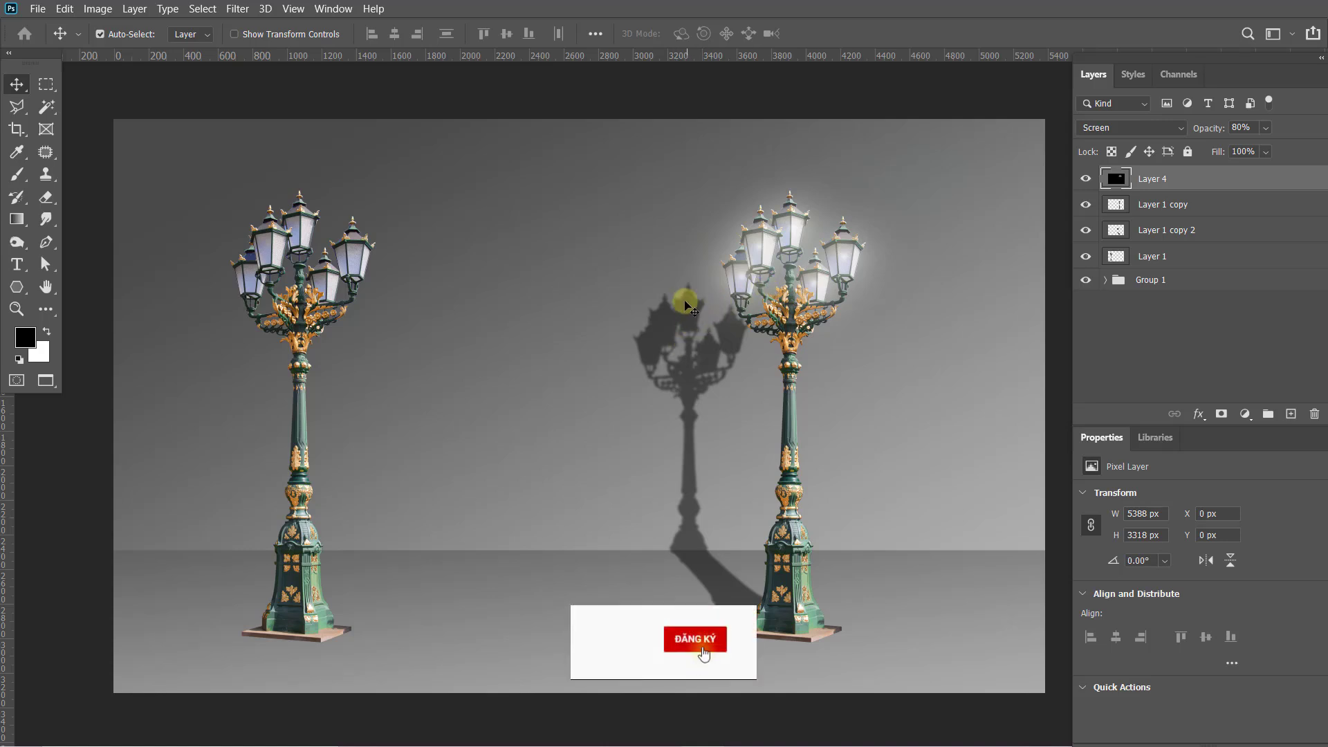
# - Select the wall-shadow layer Layer 1 copy 2 and add a layer mask to it
pyautogui.click(1085, 230)
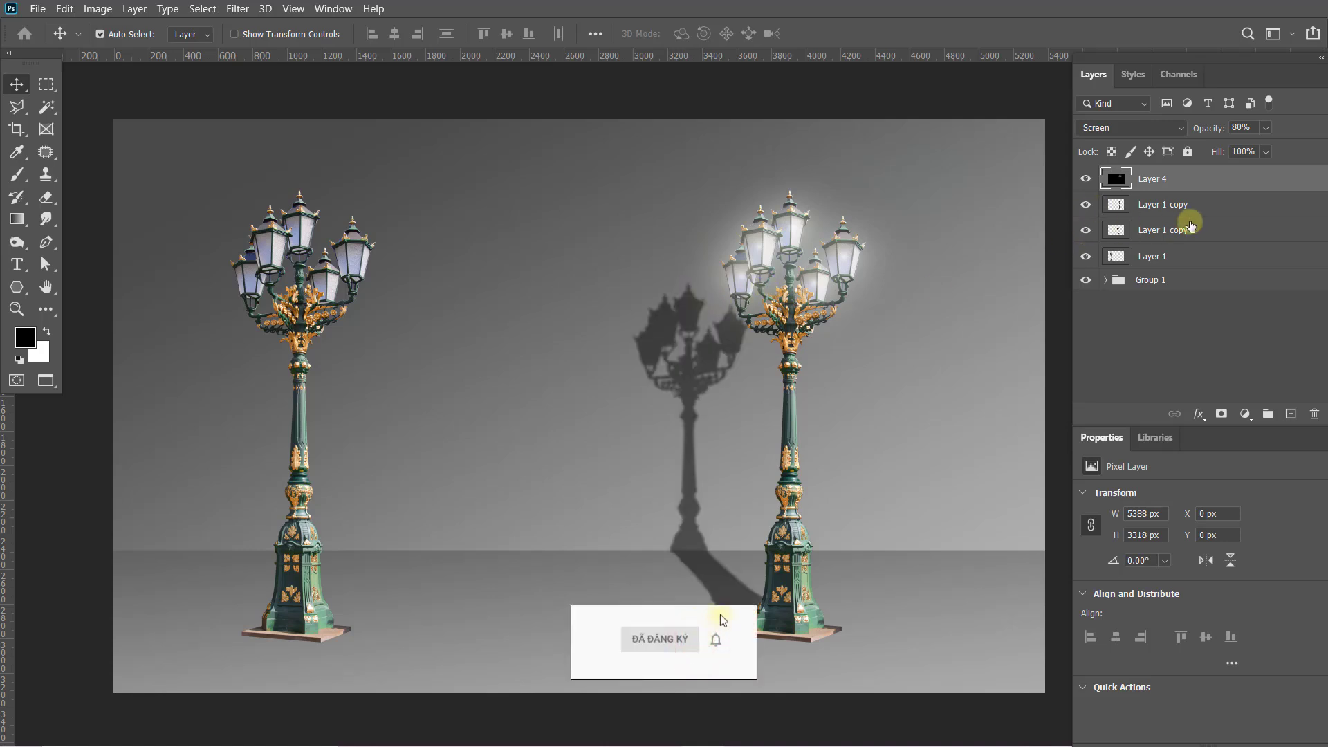
pyautogui.click(1182, 256)
pyautogui.click(1176, 230)
pyautogui.click(1221, 414)
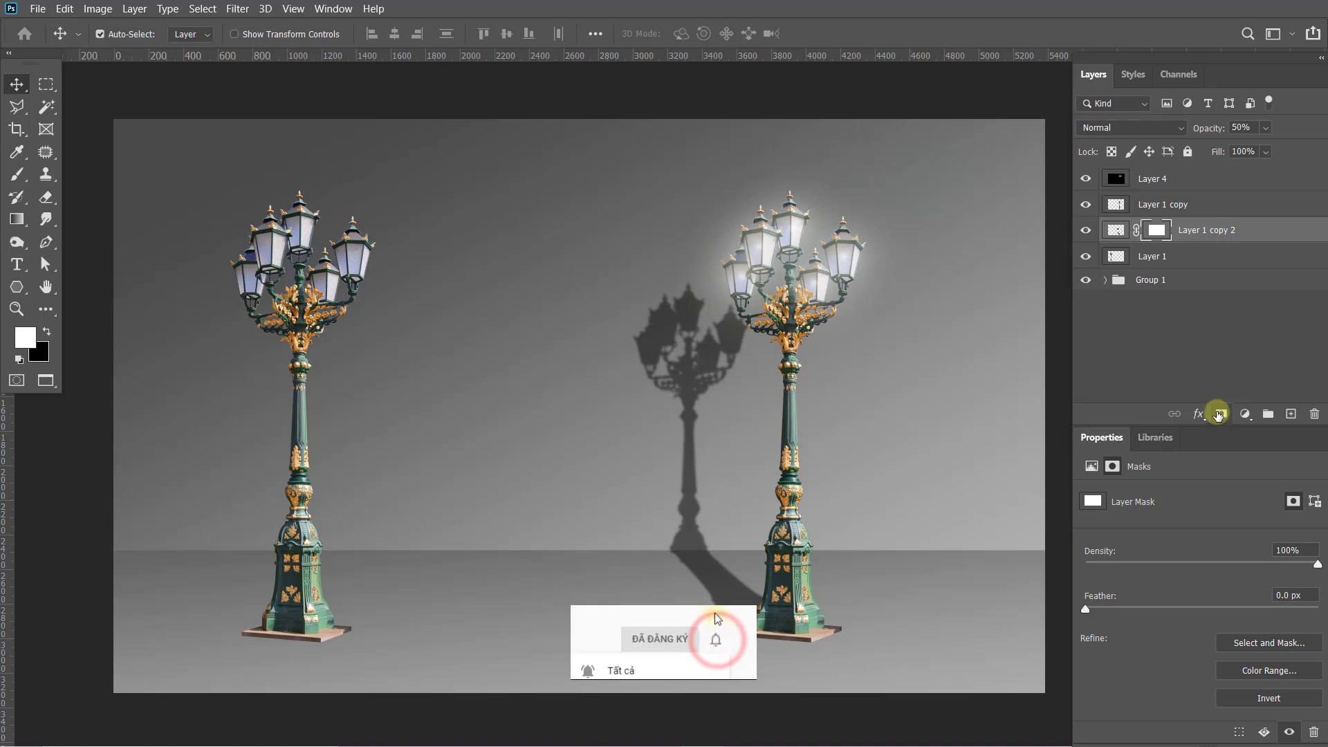
pyautogui.press('x')
pyautogui.click(17, 174)
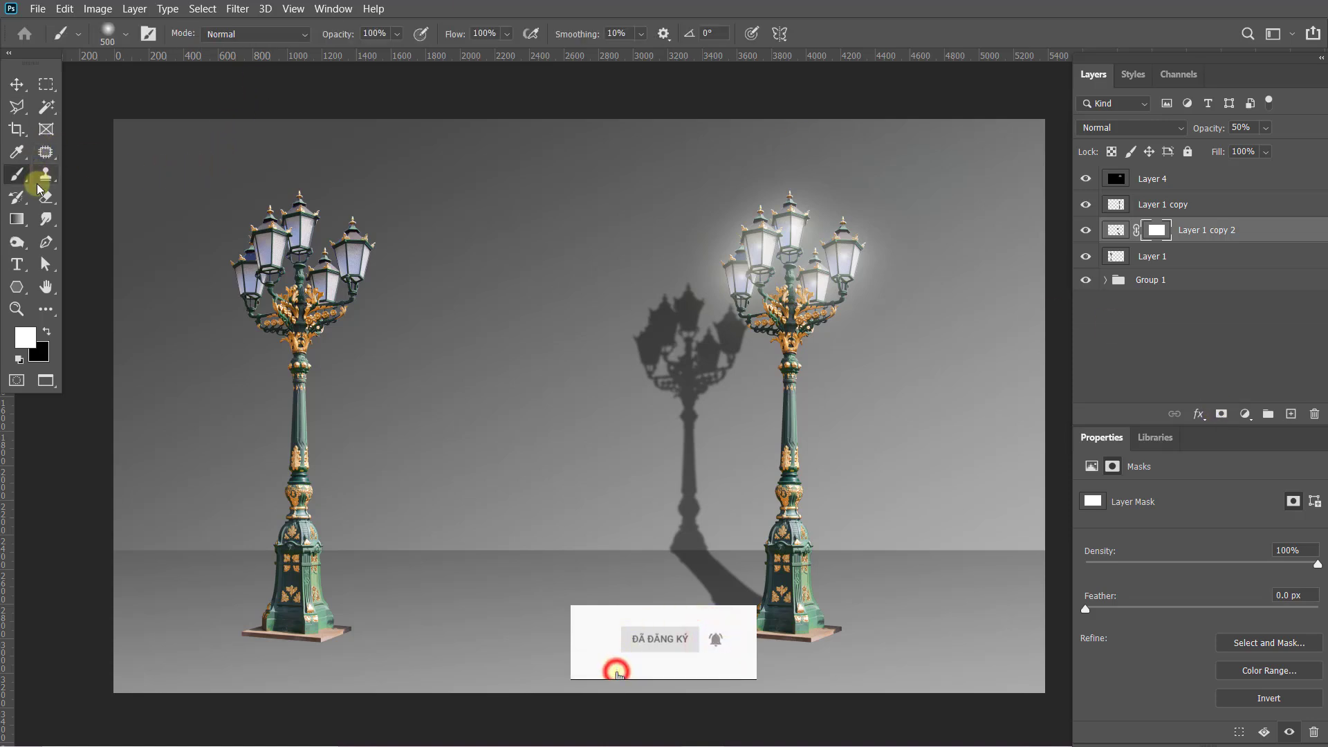
# - Paint black with a soft 500 px low-opacity brush to fade the shadow's upper part
pyautogui.rightClick(509, 254)
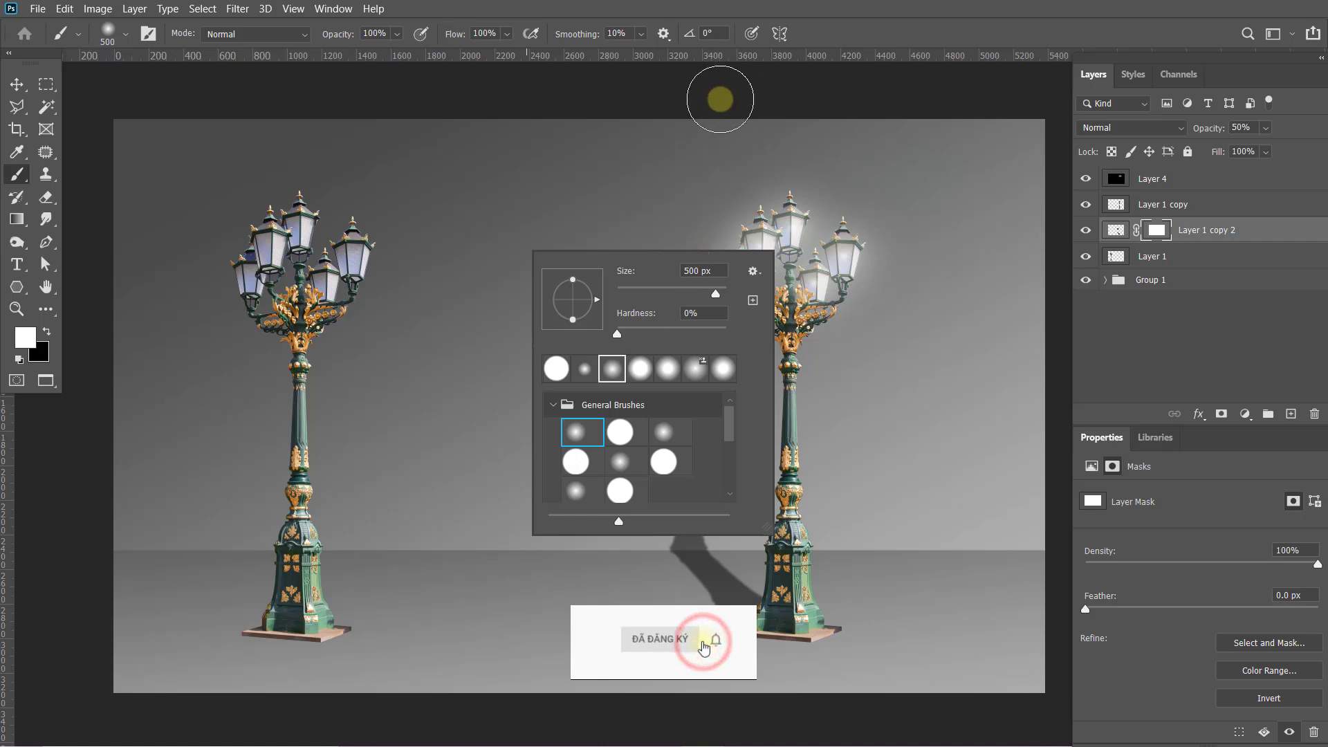
pyautogui.moveTo(342, 40); pyautogui.dragTo(299, 40)
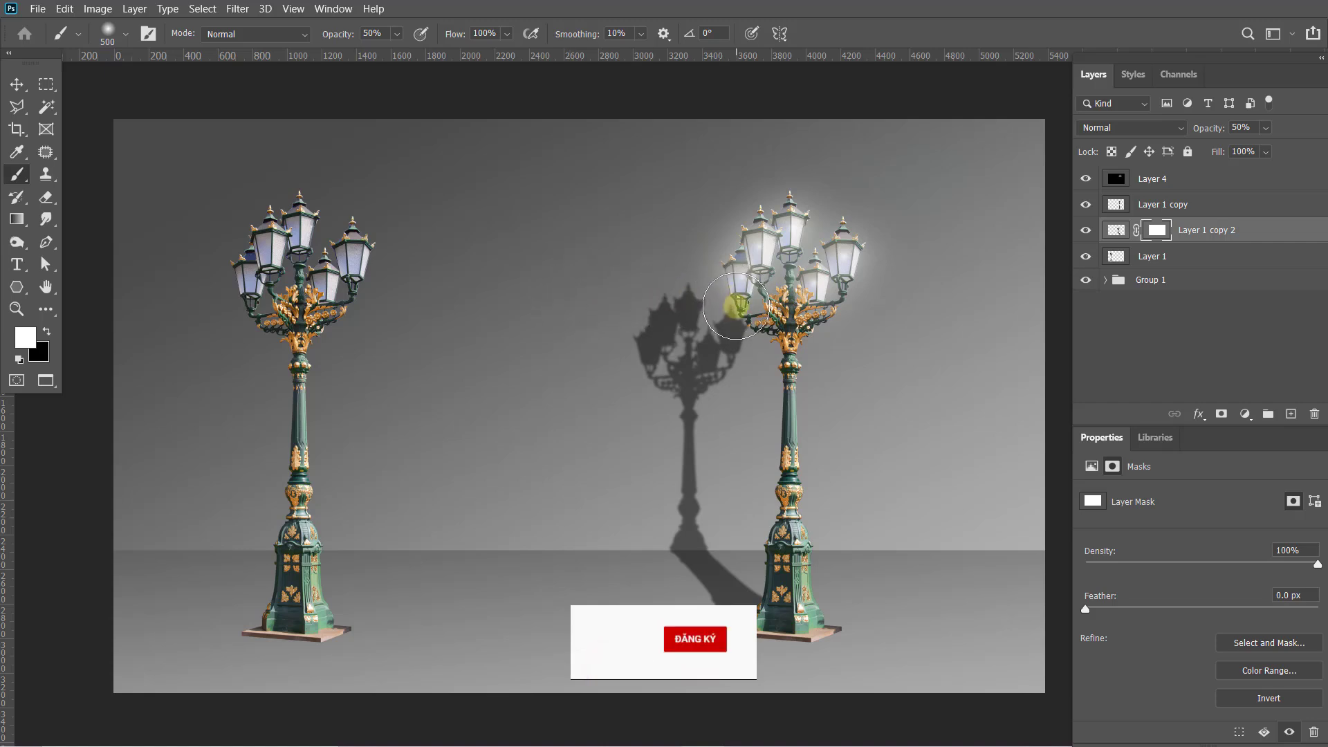
pyautogui.press('x')
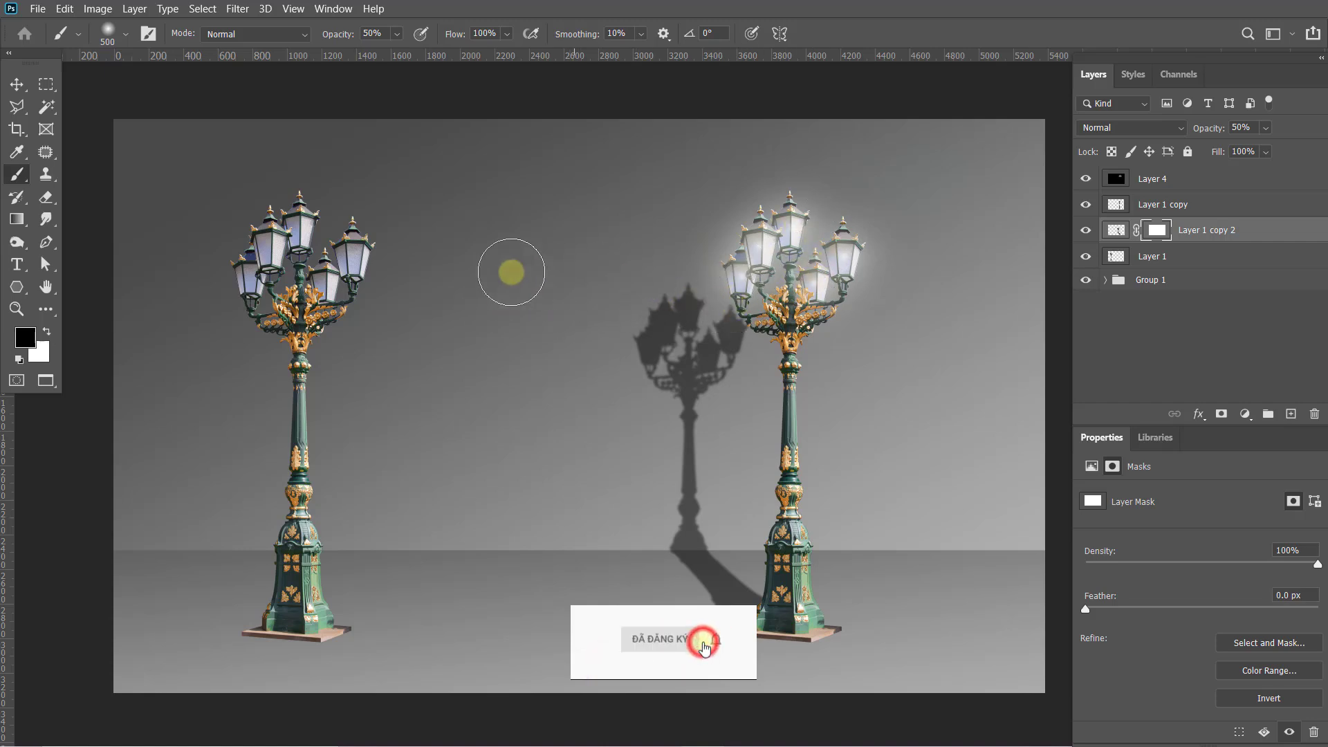
pyautogui.moveTo(718, 299); pyautogui.dragTo(676, 308)
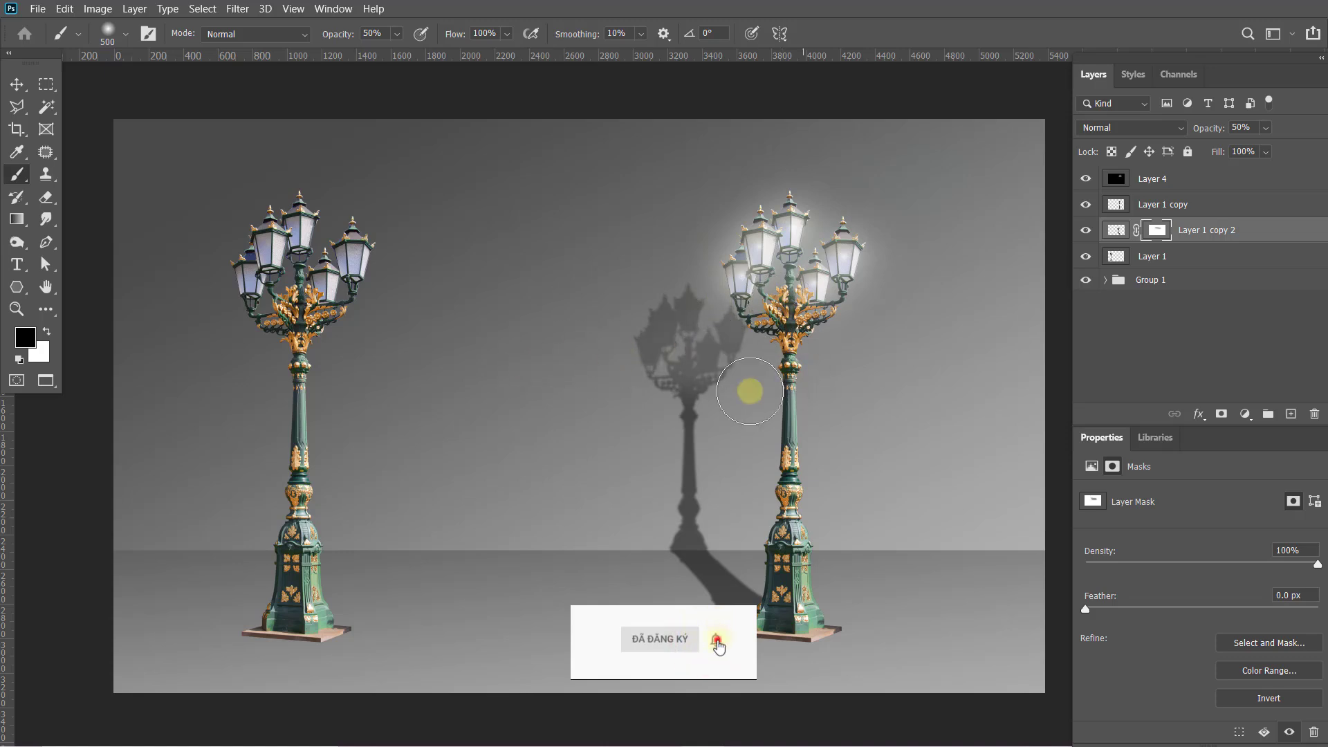
pyautogui.press('1')
pyautogui.press('3')
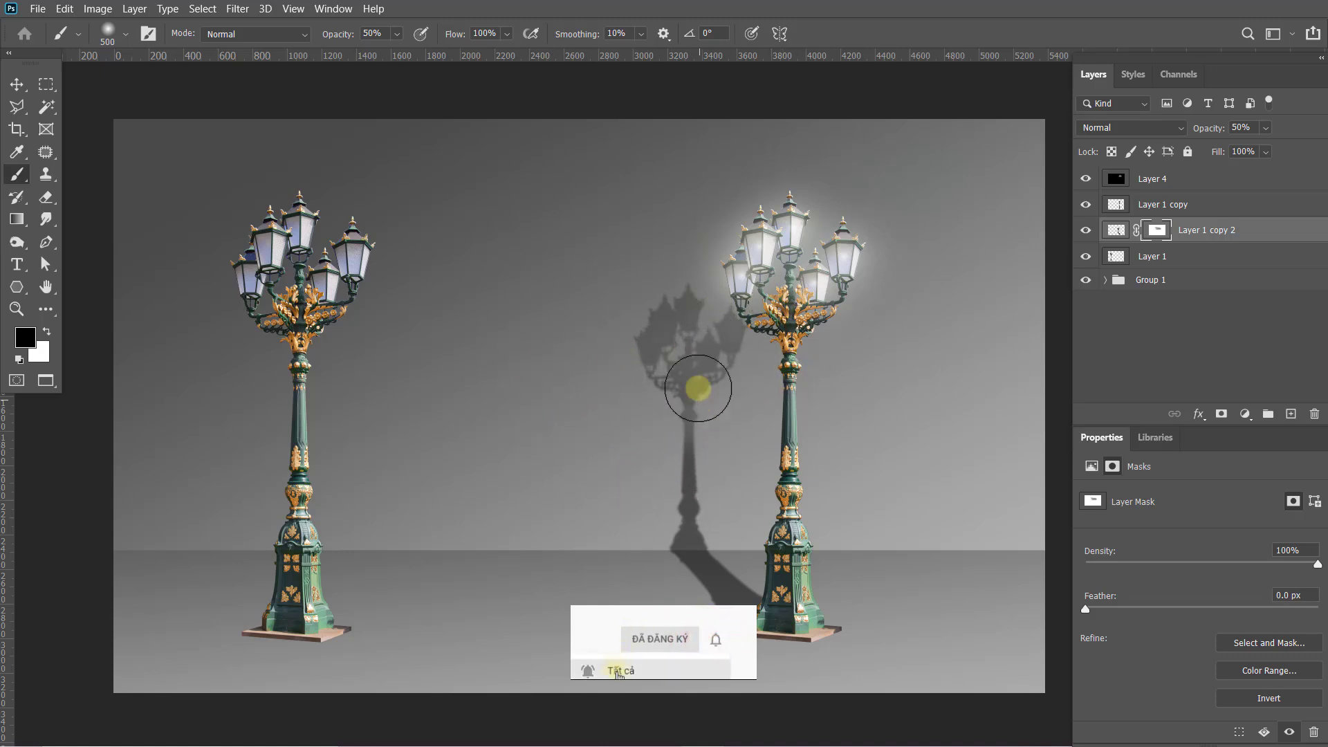